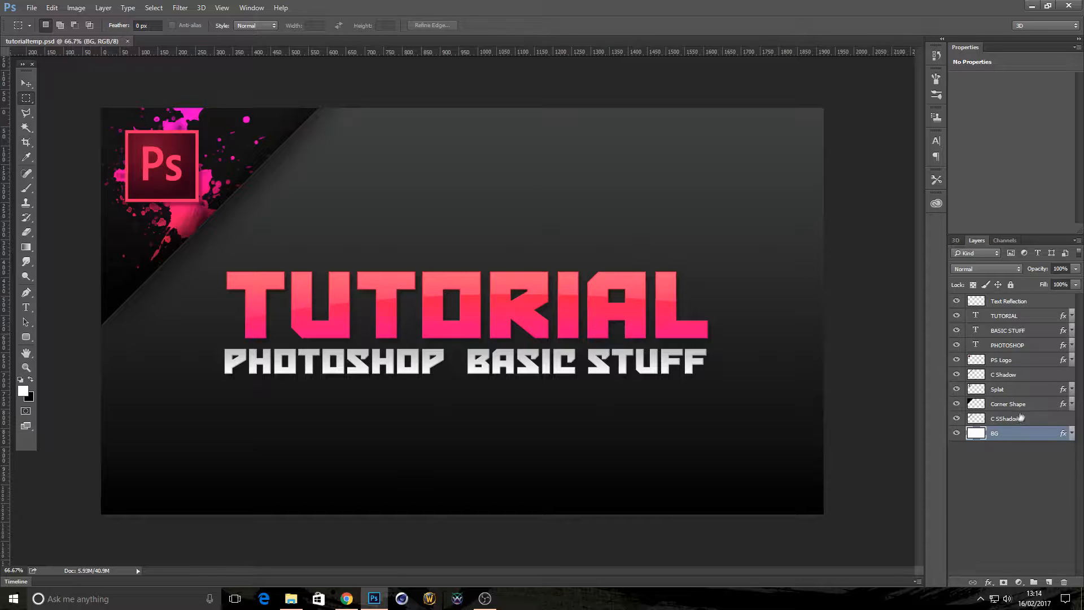
Select layers from C SShadow 2 up to Text Reflection one after another to examine what each contributes to the design.
click(1028, 419)
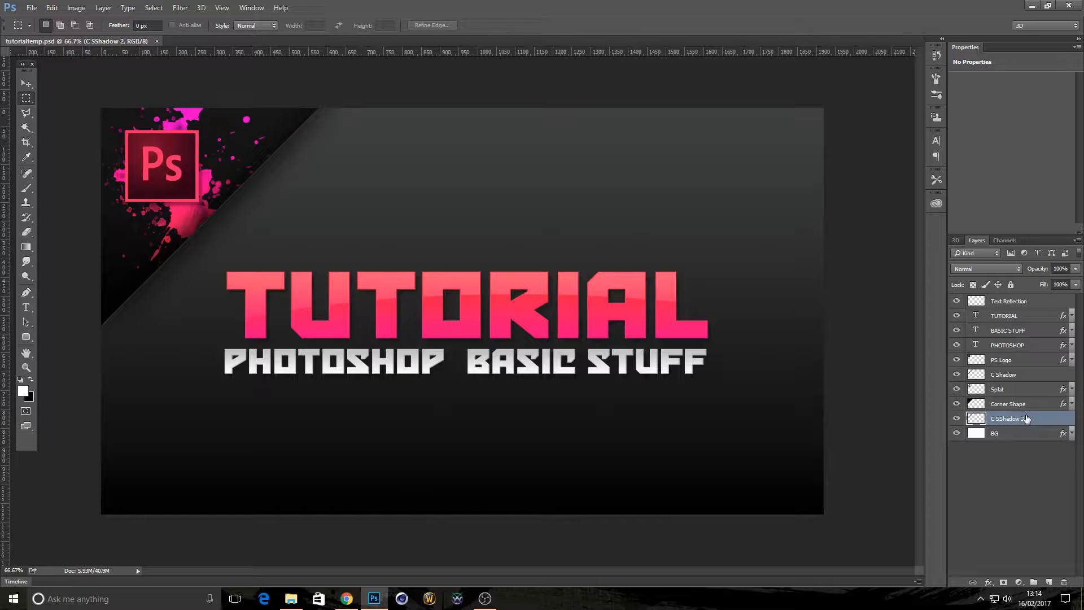
click(1021, 375)
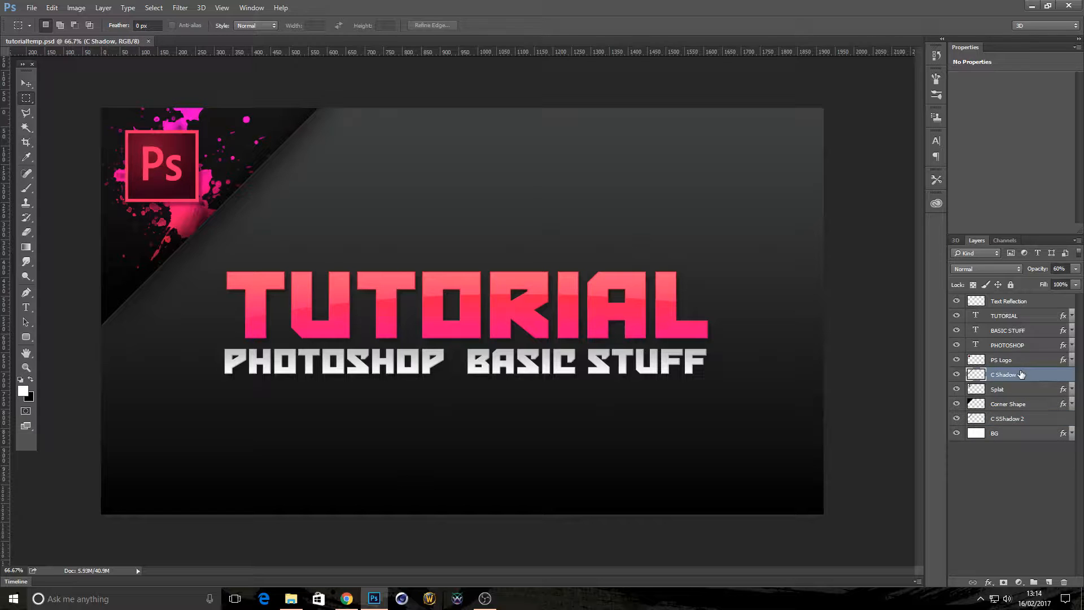
click(1012, 404)
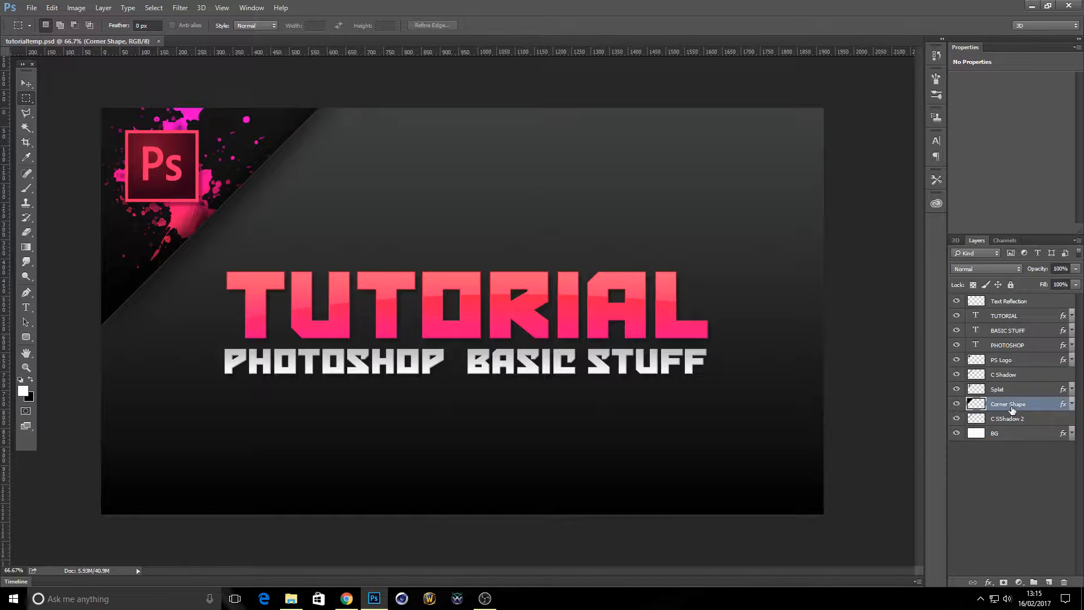
click(1012, 392)
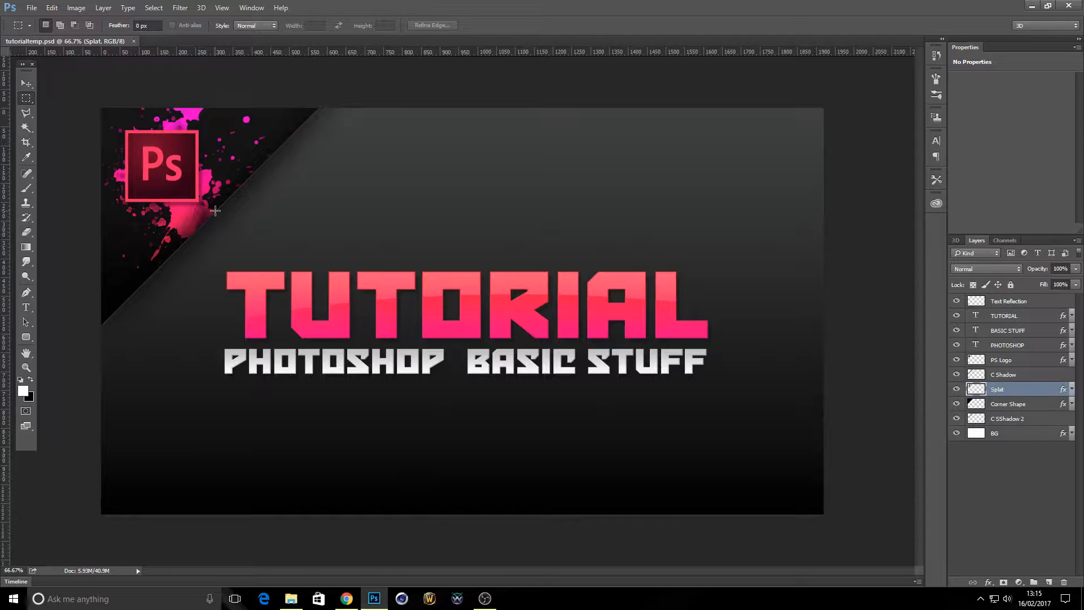
click(1022, 346)
click(1016, 317)
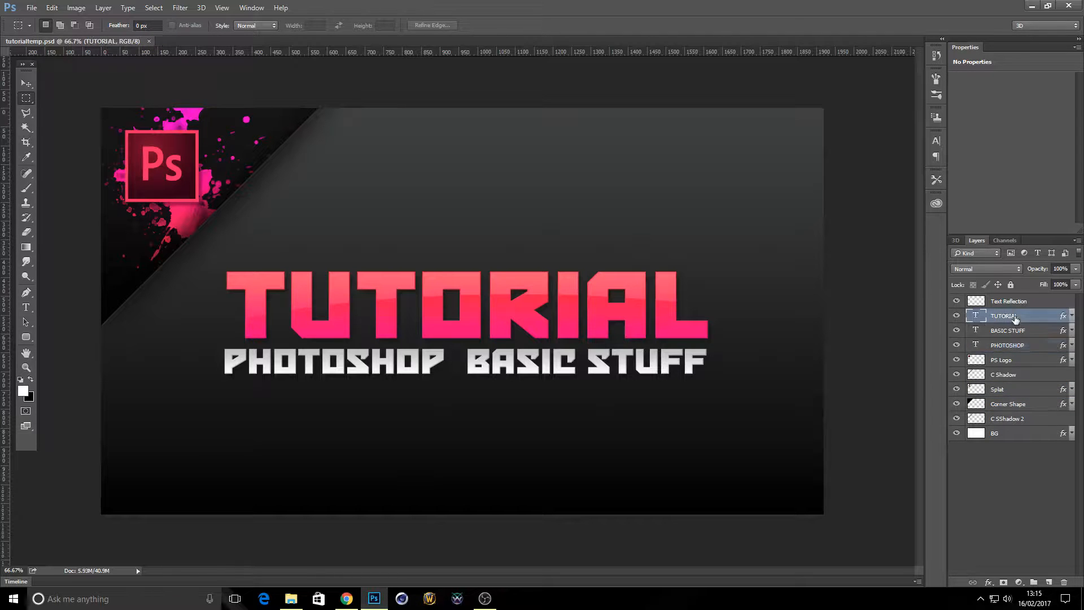
click(1014, 302)
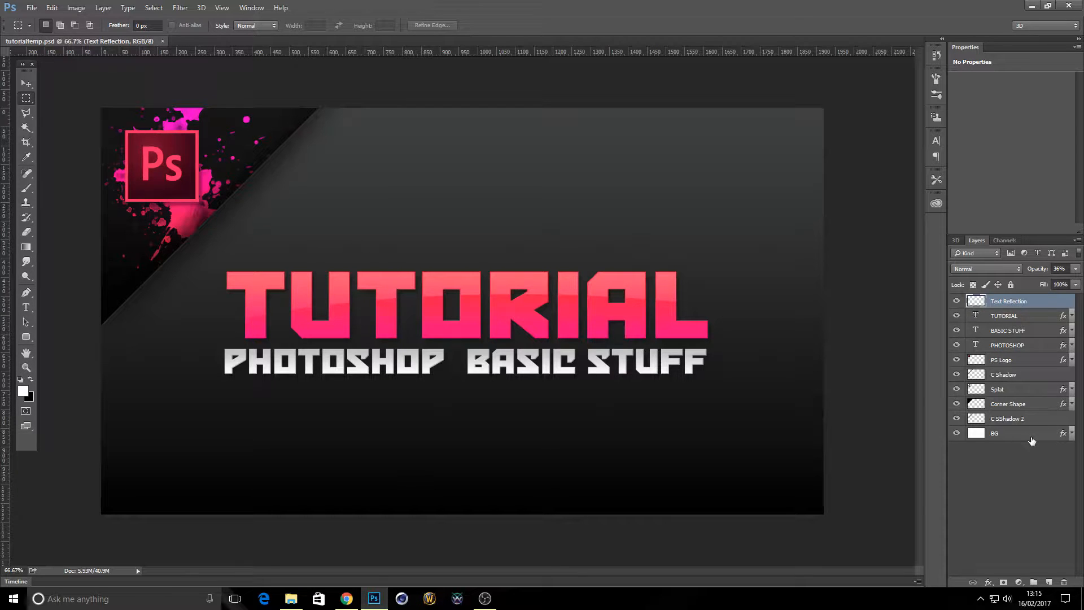
Expand the effects of the BG, Corner Shape, Splat, PS Logo, PHOTOSHOP, BASIC STUFF and TUTORIAL layers to review their styles.
click(1071, 435)
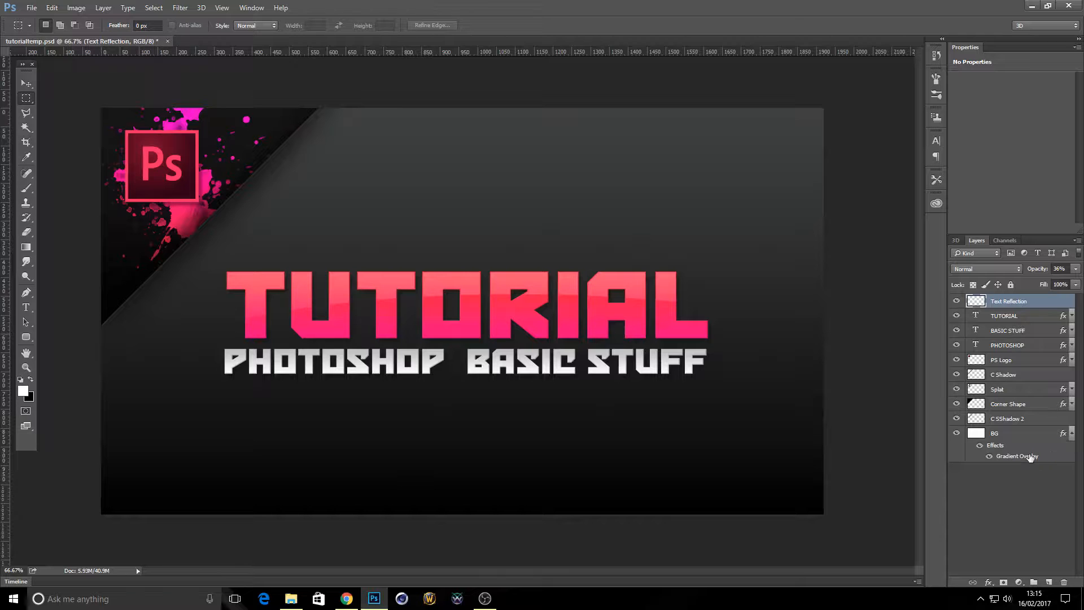
click(1072, 404)
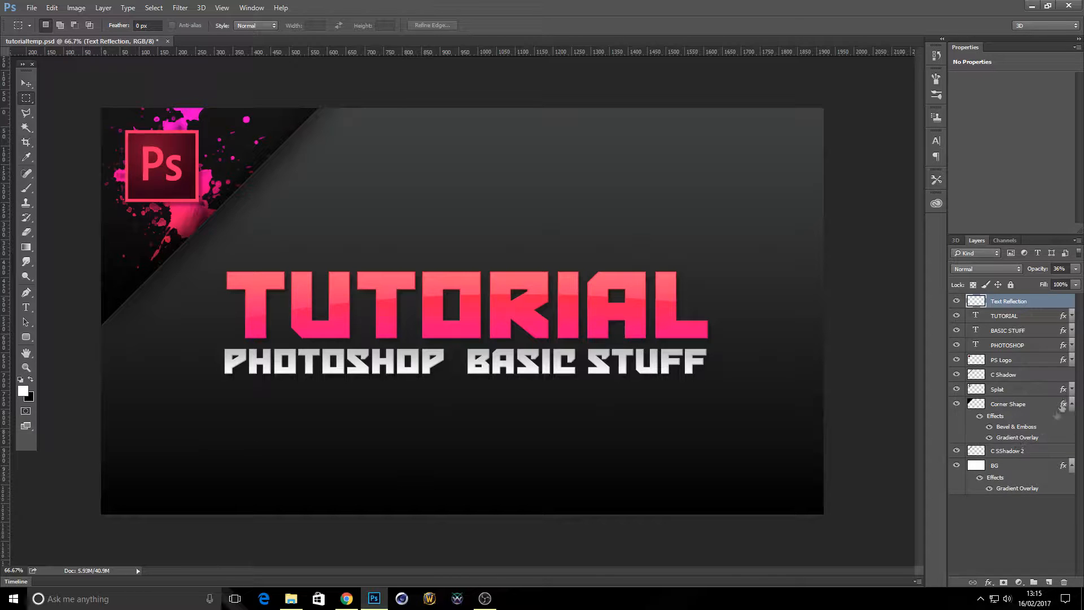
click(1073, 390)
click(1072, 362)
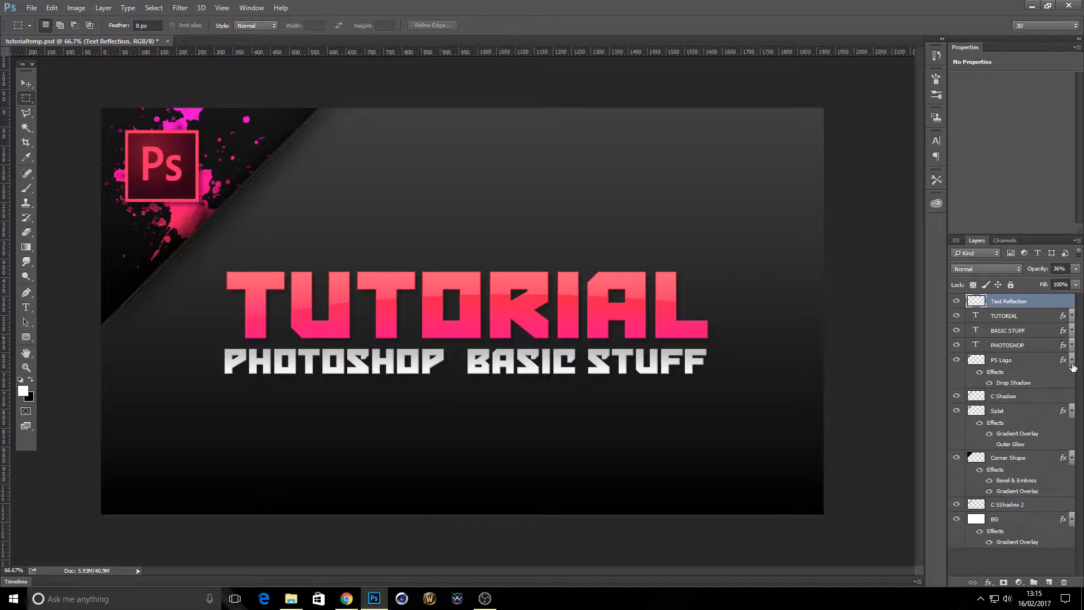
click(1071, 346)
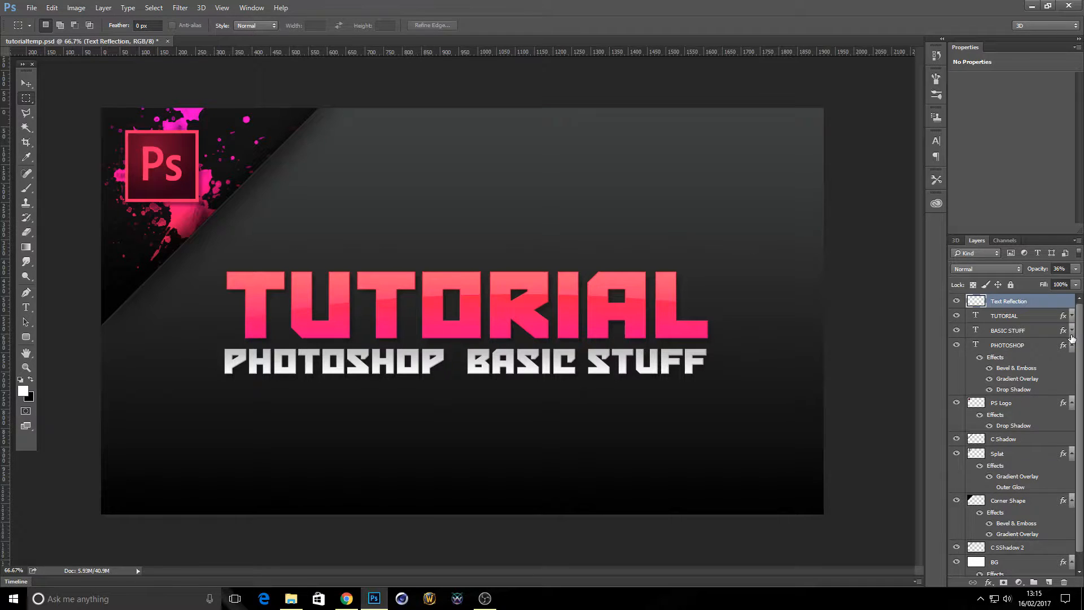
click(1071, 332)
click(1071, 318)
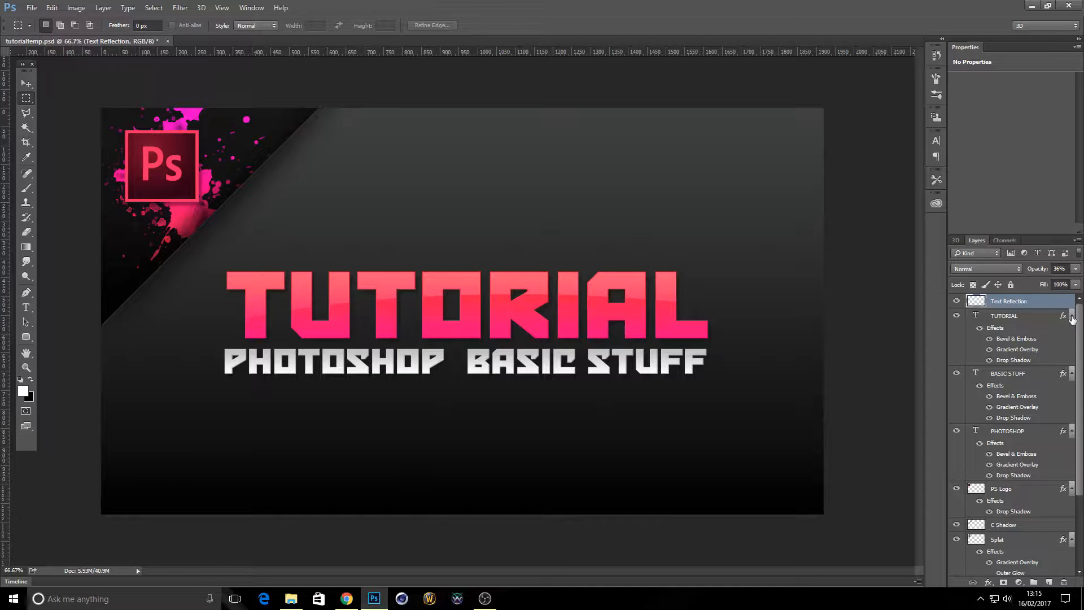
Collapse the effects lists of all layers from TUTORIAL down to BG.
click(1072, 320)
click(1071, 320)
click(1072, 319)
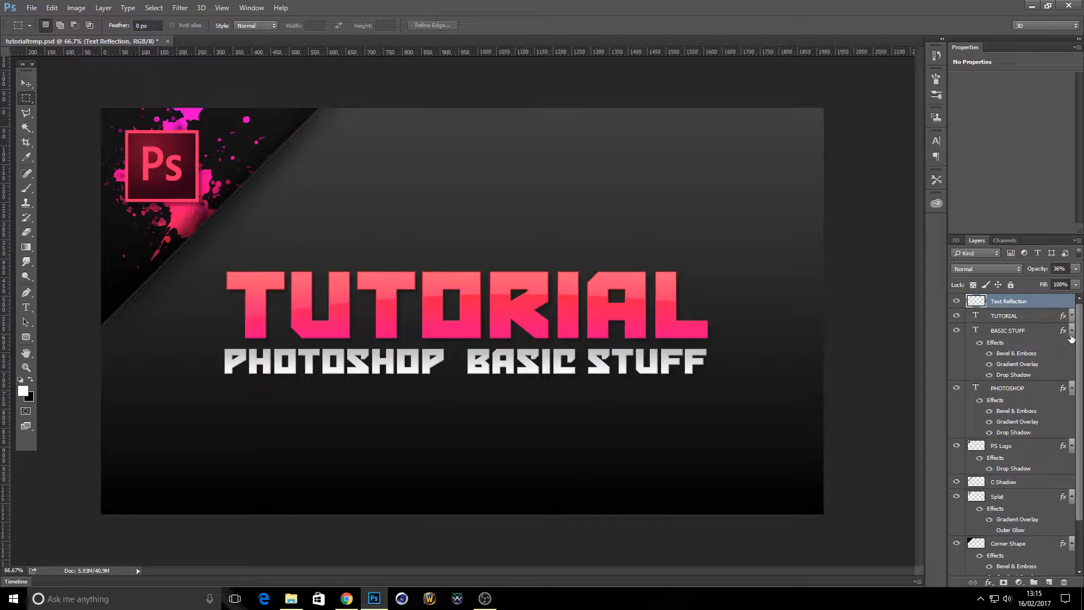
click(1072, 332)
click(1072, 358)
click(1072, 346)
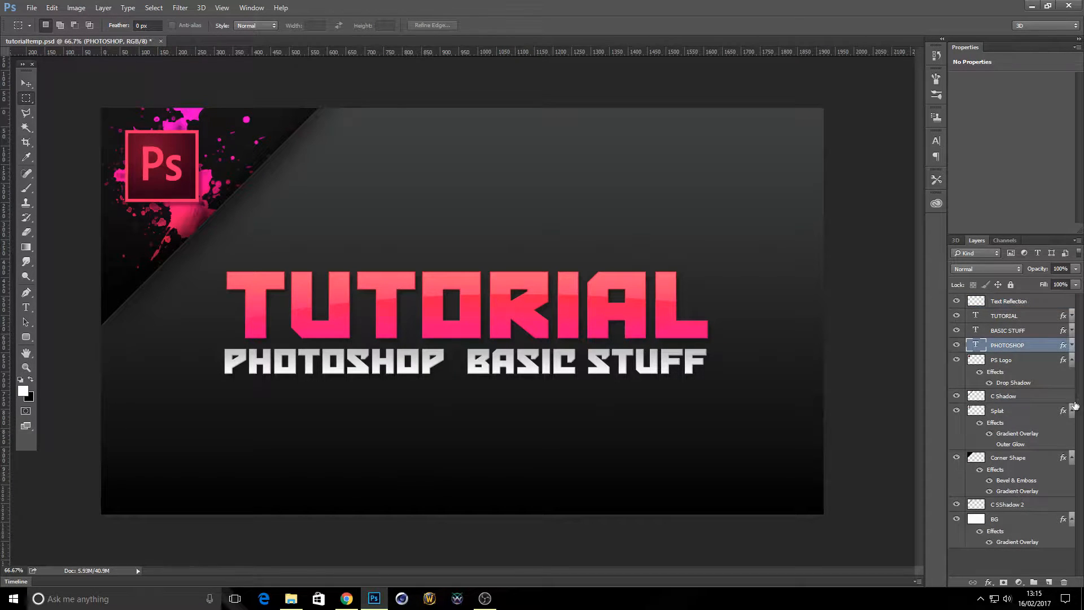
click(1071, 362)
click(1072, 390)
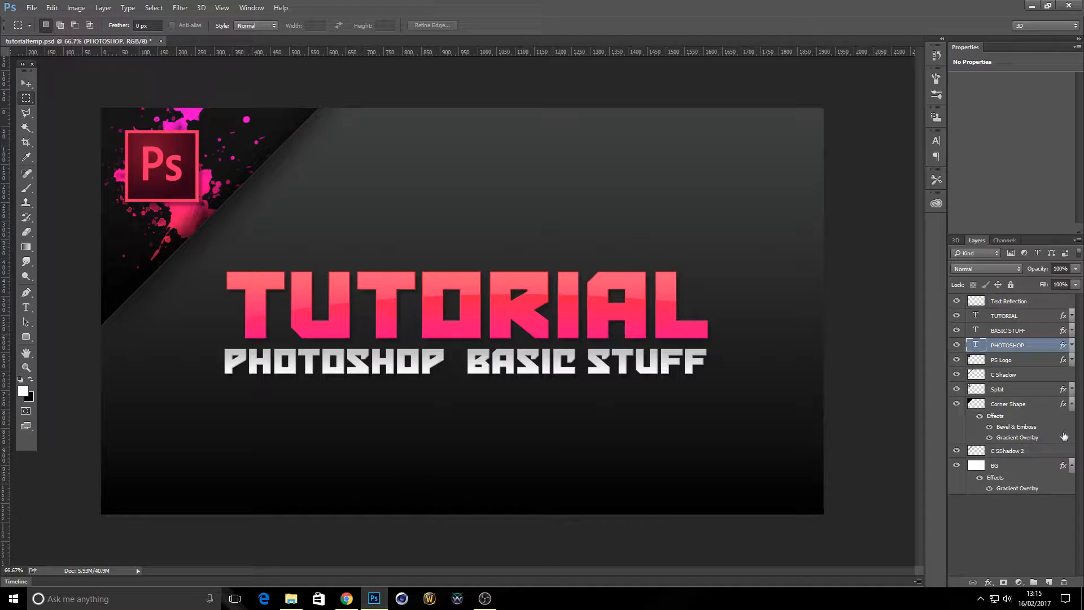
click(1071, 405)
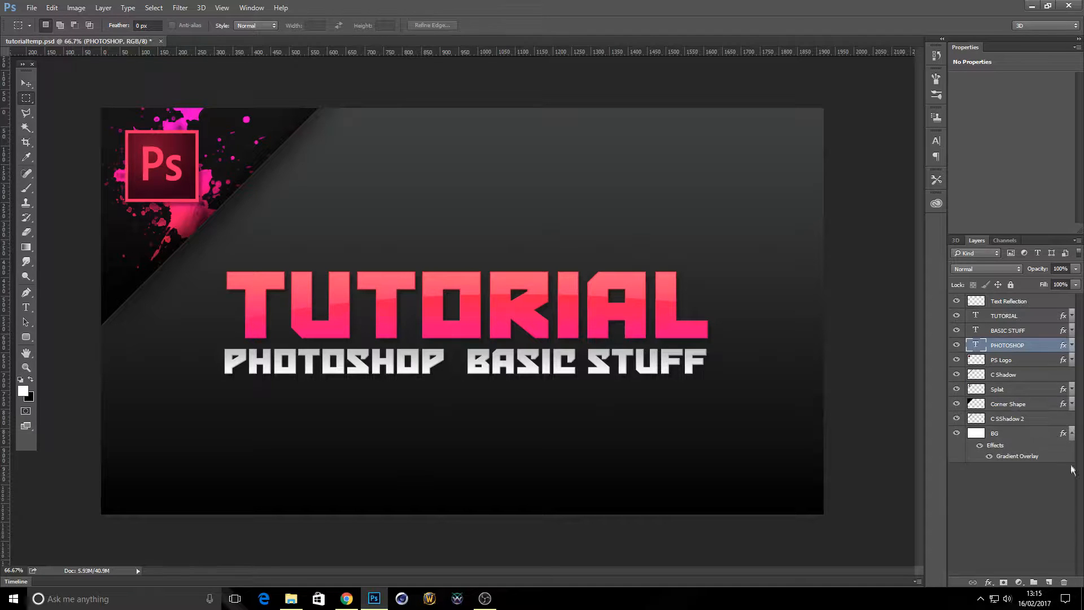
click(1072, 433)
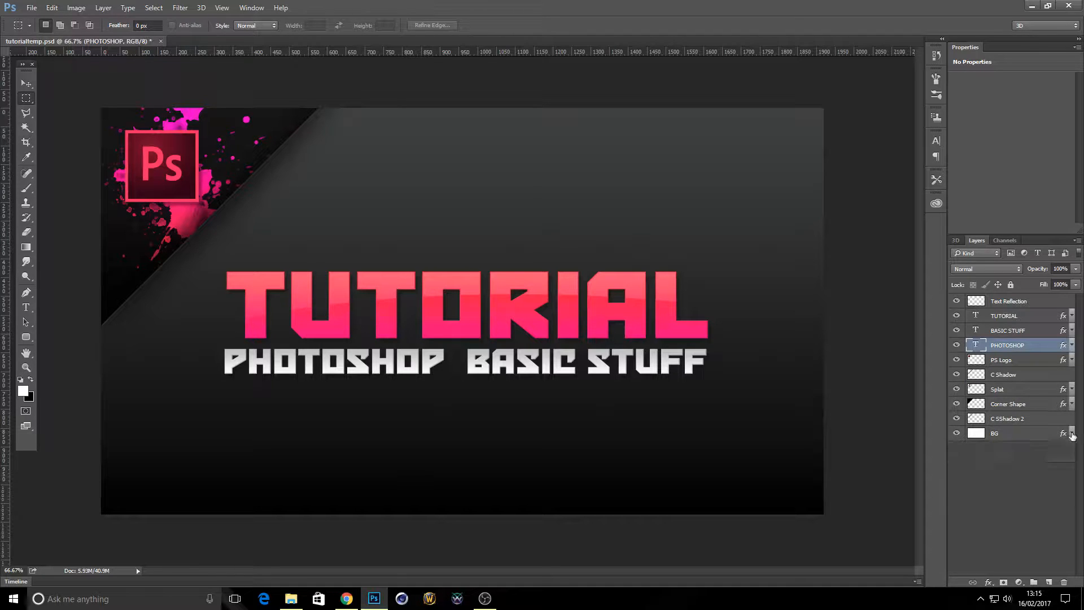
click(1017, 317)
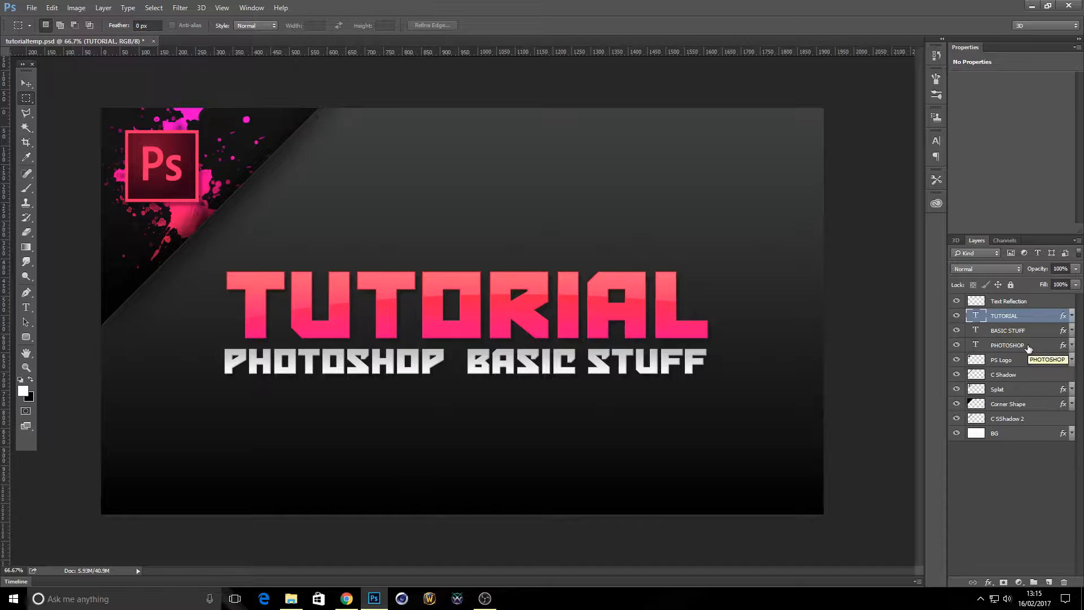
shift+click(1028, 345)
drag(1029, 353, 1034, 334)
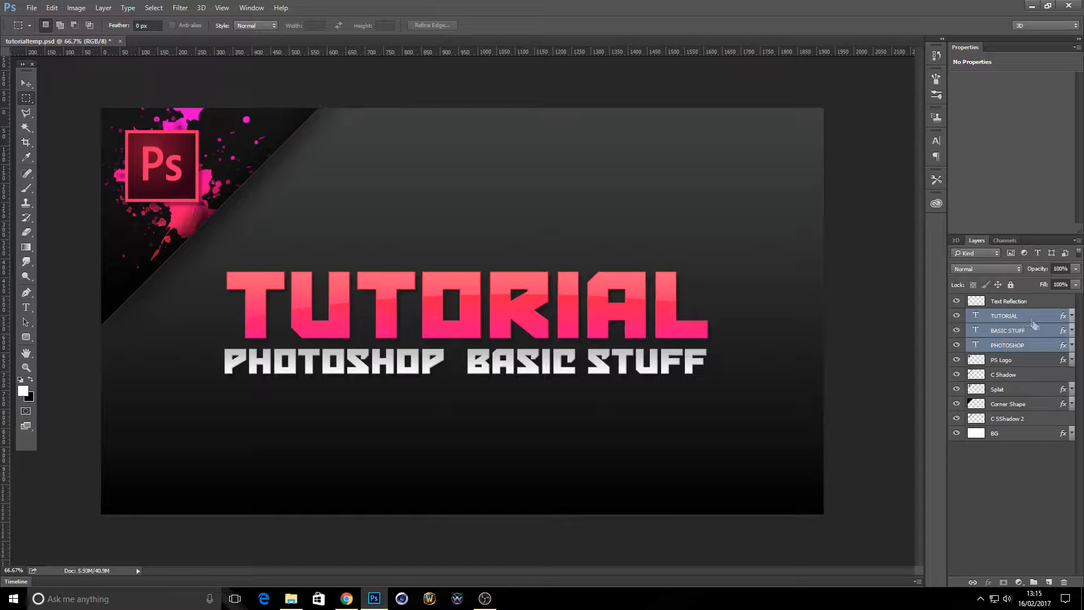
click(1032, 319)
shift+click(1031, 349)
click(1033, 319)
ctrl+click(1031, 318)
Group the TUTORIAL, BASIC STUFF and PHOTOSHOP text layers and rename the group as Text.
click(1030, 320)
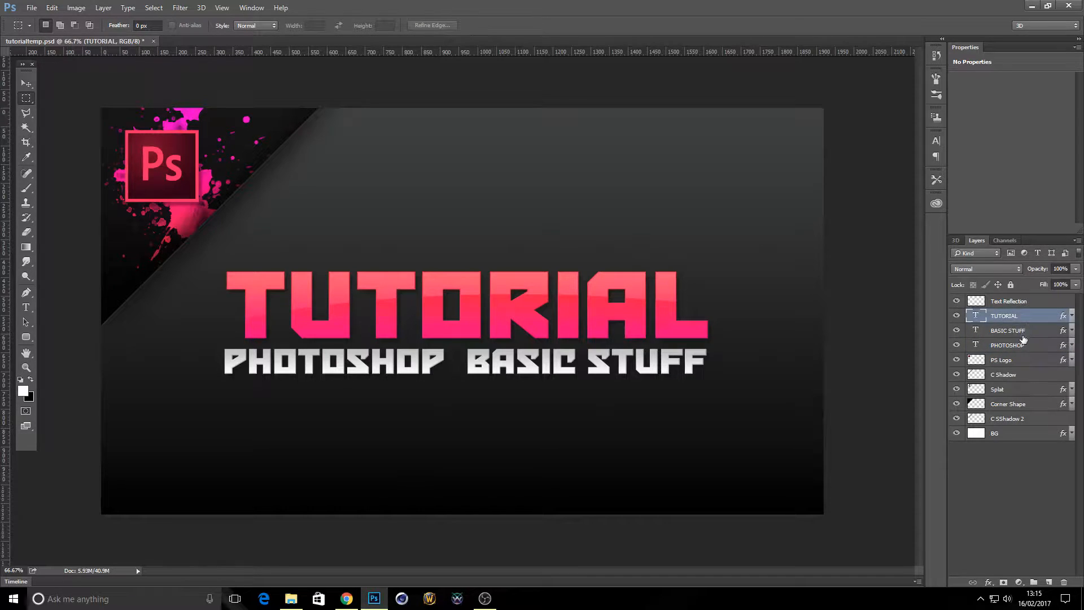
shift+click(1023, 334)
shift+click(1027, 344)
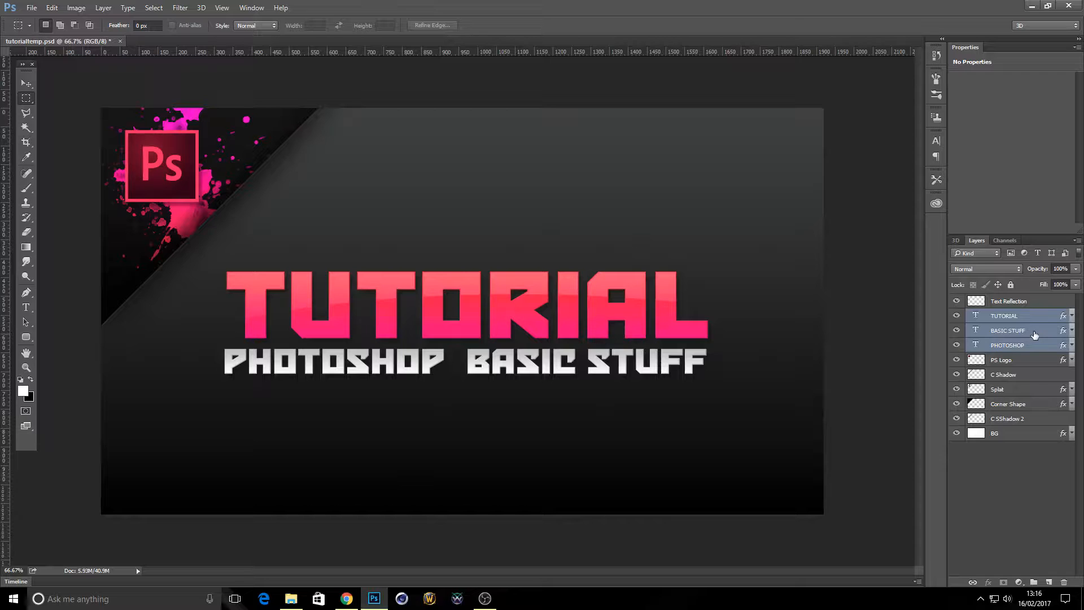
key(ctrl+g)
double_click(1011, 316)
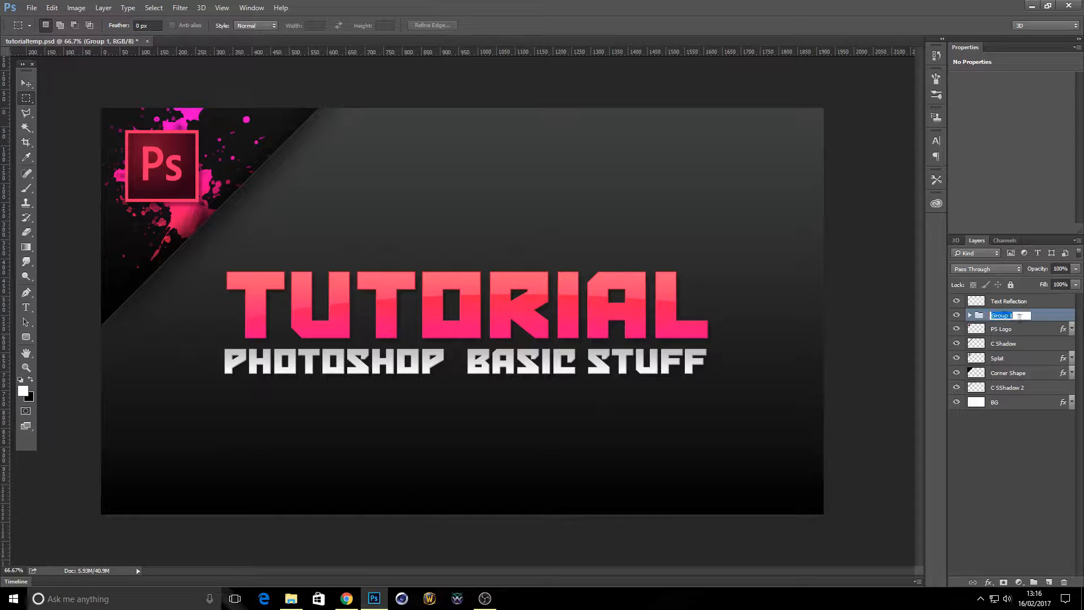
text(Text)
key(Return)
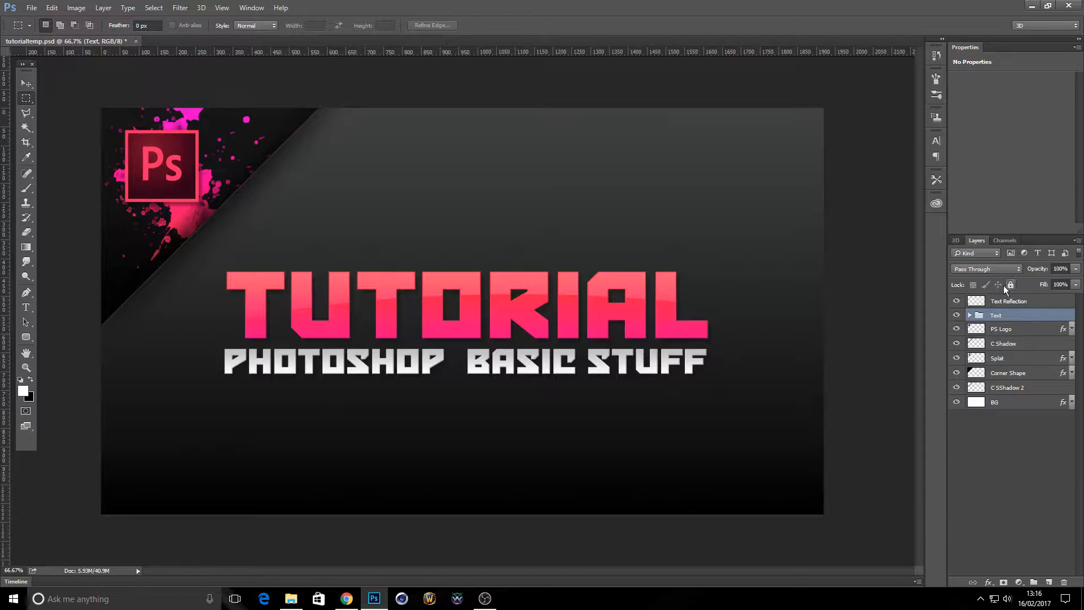
Check the contents of the Text group and save the document.
click(969, 315)
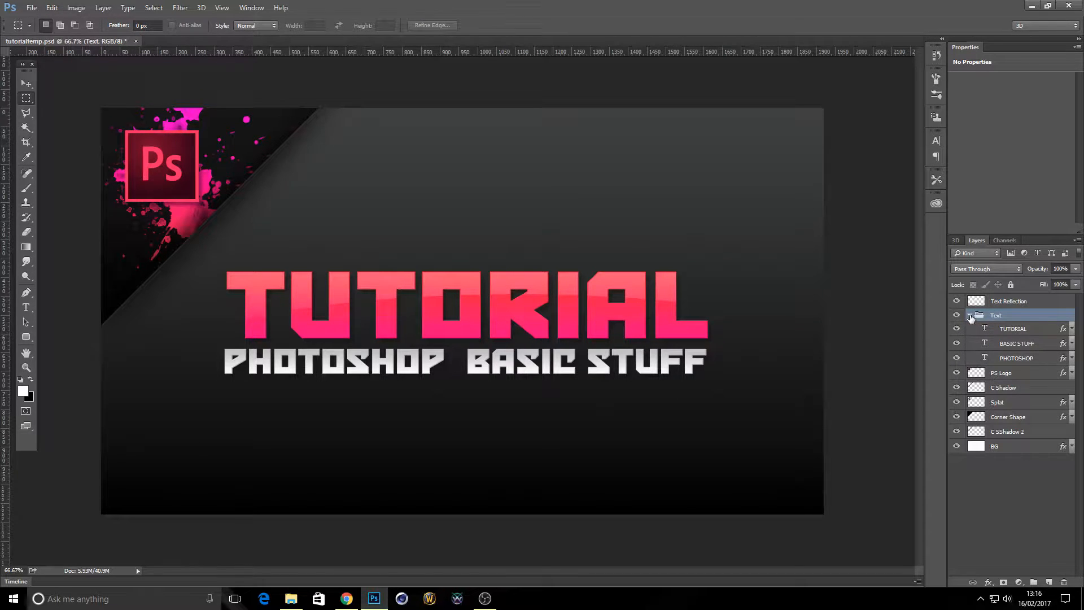
click(970, 315)
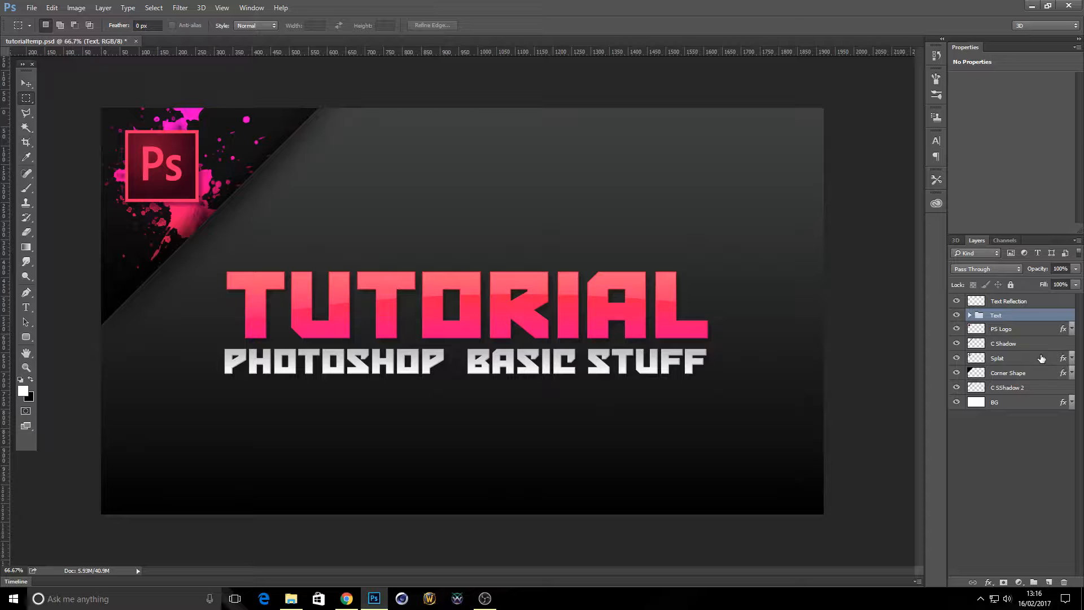
click(31, 8)
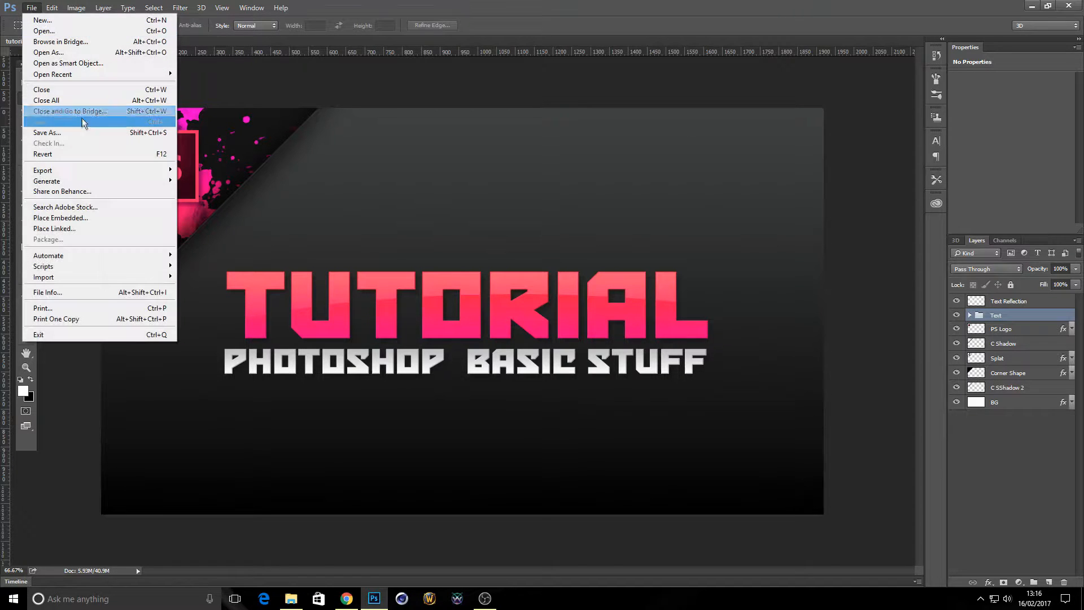
click(77, 124)
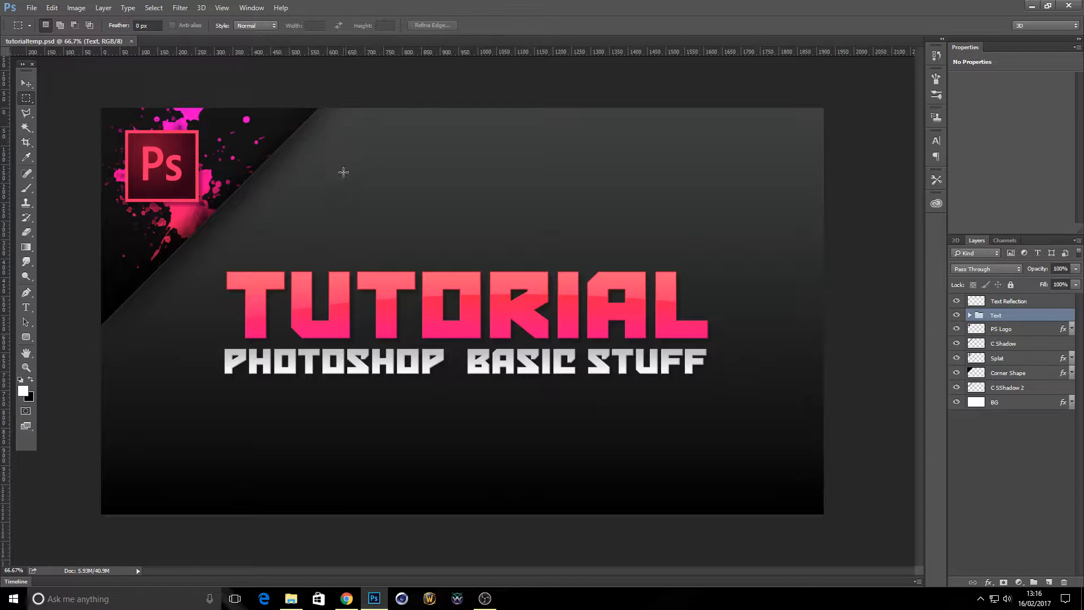
Shift the PS Logo layer very slightly within the dark corner shape using the Move tool.
click(26, 84)
click(26, 99)
click(32, 88)
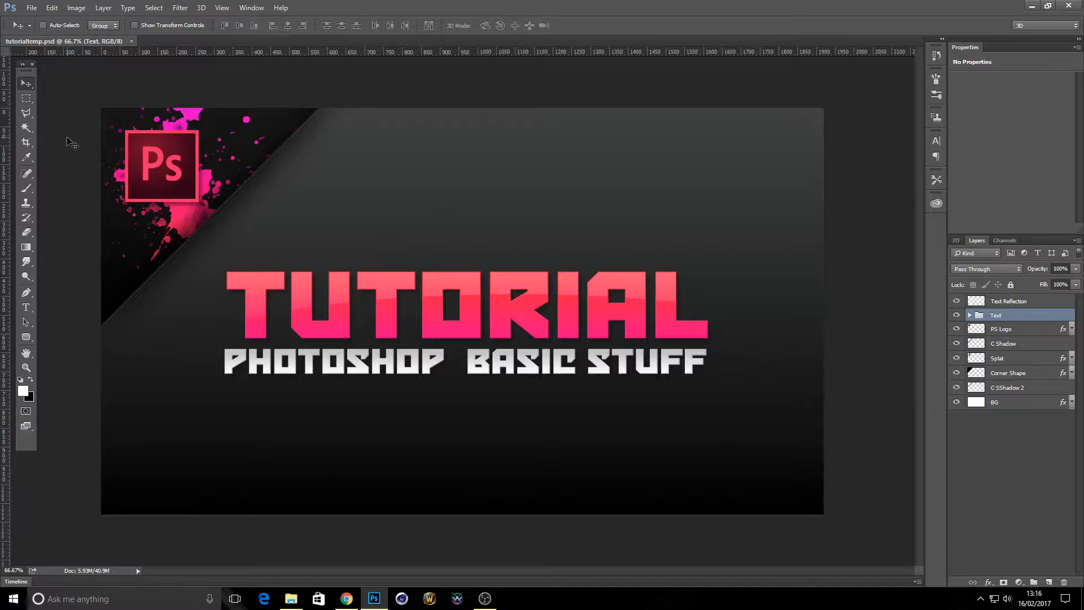
click(1023, 330)
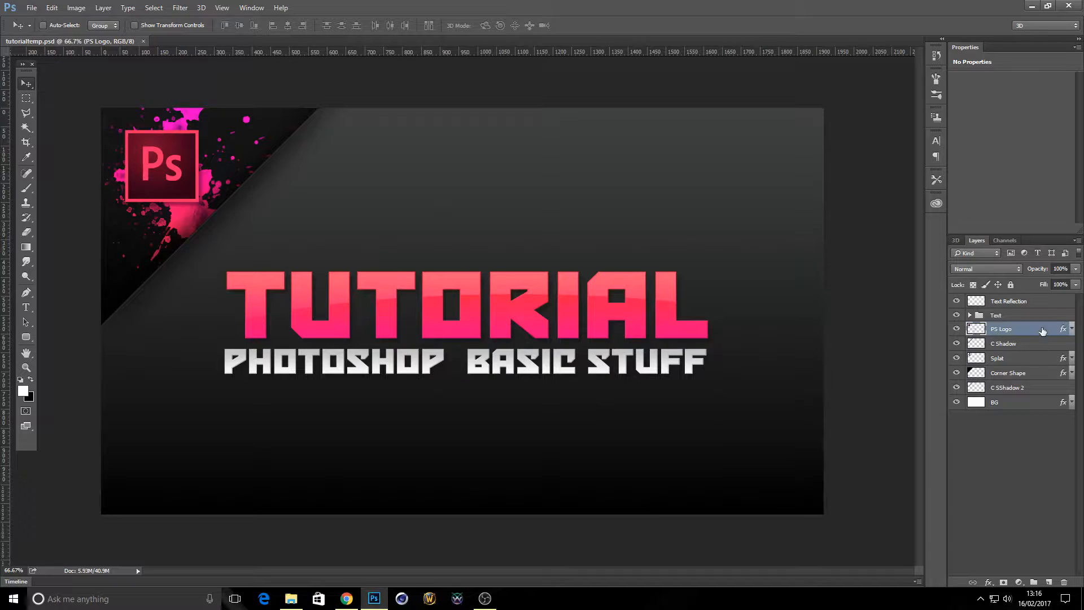
mouse_move(185, 173)
mouse_down()
mouse_move(334, 233)
mouse_move(235, 185)
mouse_move(176, 187)
mouse_move(283, 230)
mouse_move(314, 186)
mouse_move(157, 179)
mouse_move(166, 164)
mouse_up()
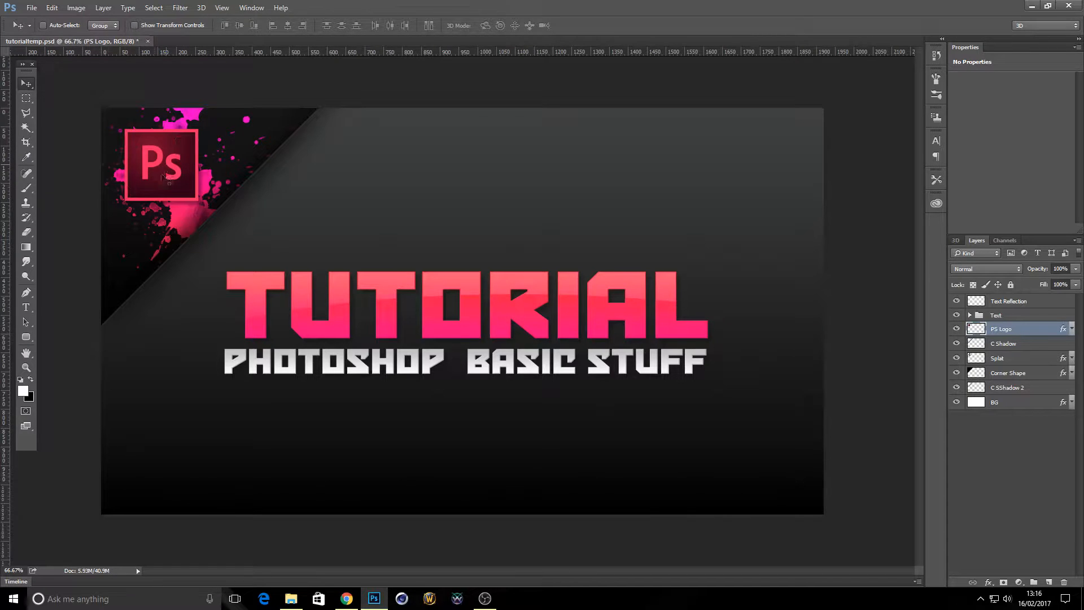
Draw a rectangular marquee selection spanning from the lower-right part of the Ps logo to the first letters of the TUTORIAL title.
click(26, 99)
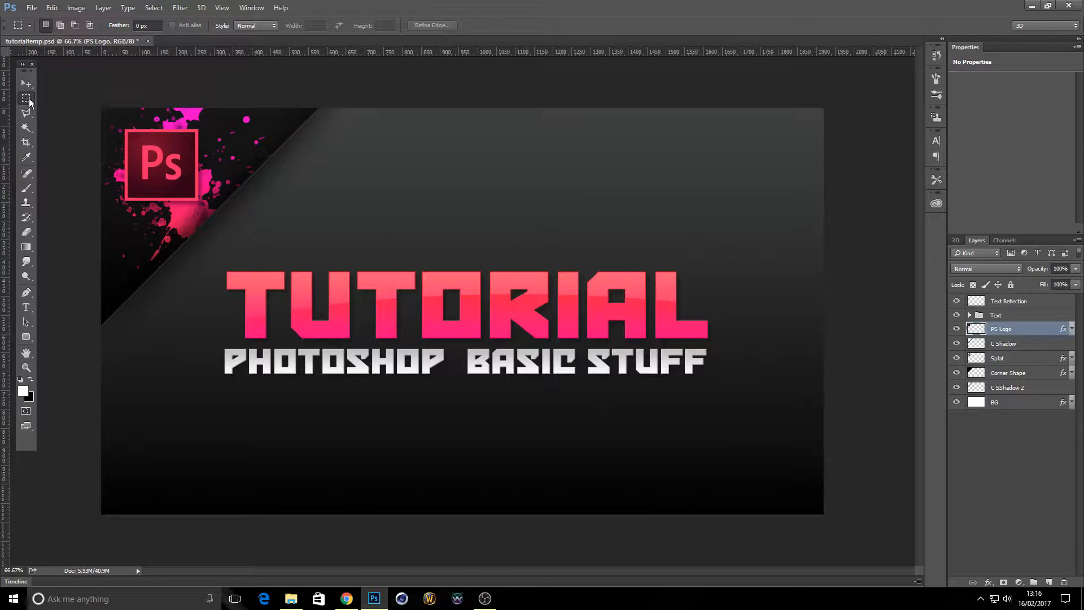
right_click(29, 99)
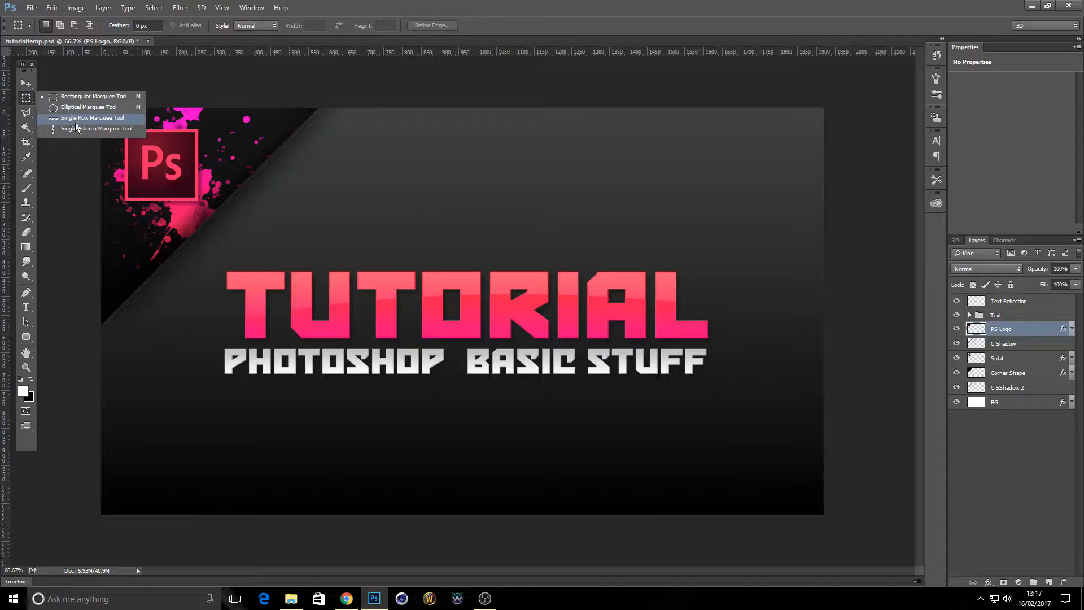
click(91, 96)
drag(276, 227, 553, 377)
drag(443, 303, 553, 185)
key(ctrl+d)
drag(142, 167, 378, 322)
drag(223, 245, 484, 213)
mouse_move(578, 218)
mouse_down()
mouse_move(414, 341)
mouse_move(339, 214)
mouse_move(353, 248)
mouse_move(224, 202)
mouse_up()
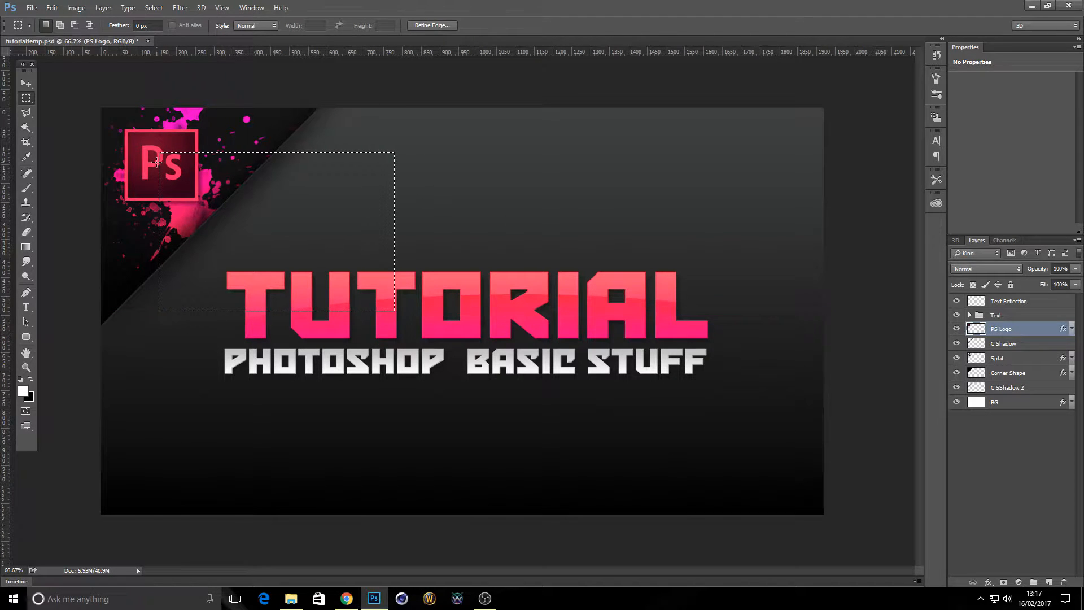
Try moving the selected part of the PS Logo layer above the TUTORIAL title with the Move tool, and undo the move.
click(26, 83)
drag(237, 214, 341, 275)
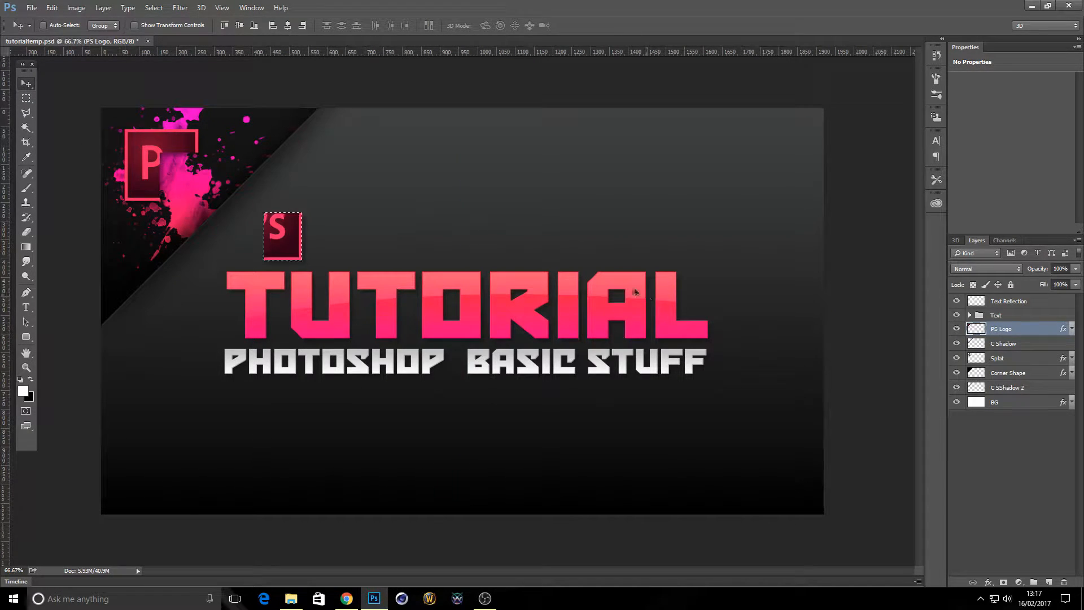
click(51, 10)
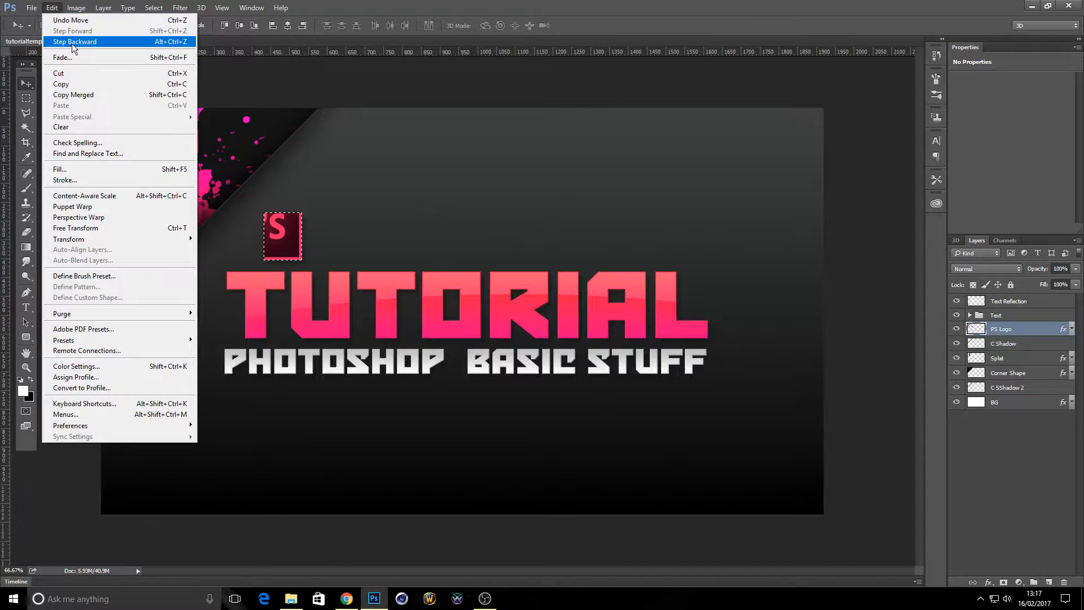
click(73, 41)
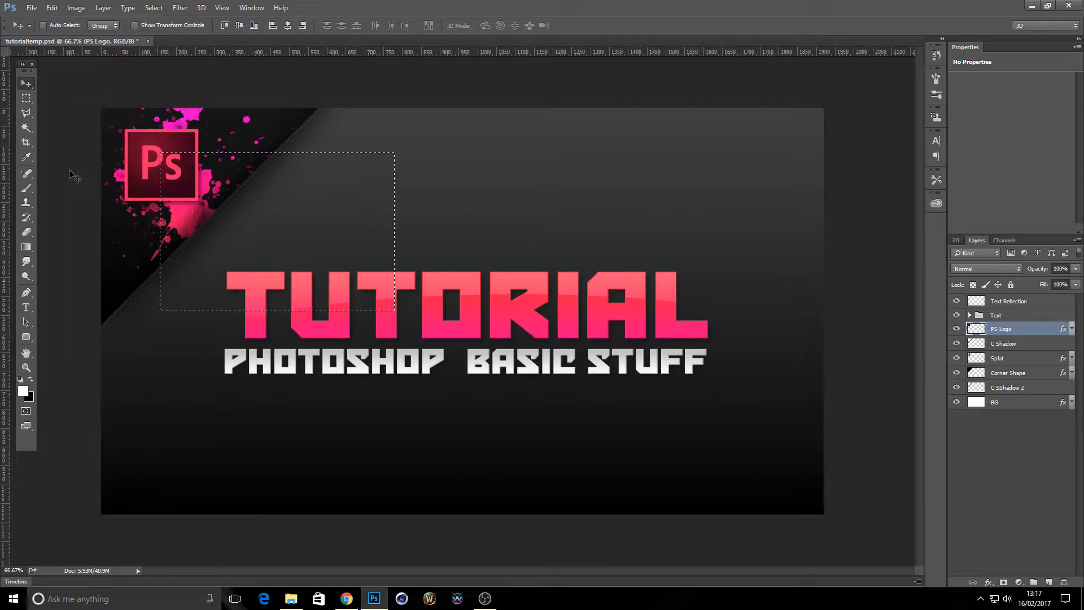
Draw a freehand Lasso selection looping from the empty background above the TUTORIAL title across its letters.
click(27, 114)
right_click(29, 115)
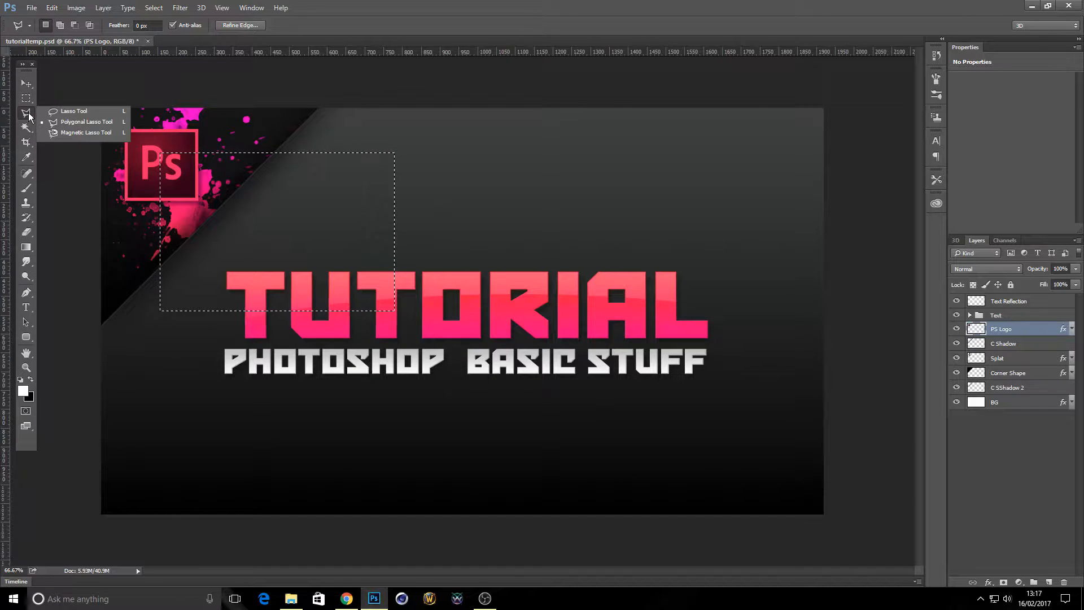
click(74, 112)
mouse_move(463, 186)
mouse_down()
mouse_move(525, 176)
mouse_move(402, 226)
mouse_move(490, 269)
mouse_move(361, 345)
mouse_move(395, 296)
mouse_move(274, 316)
mouse_move(435, 339)
mouse_up()
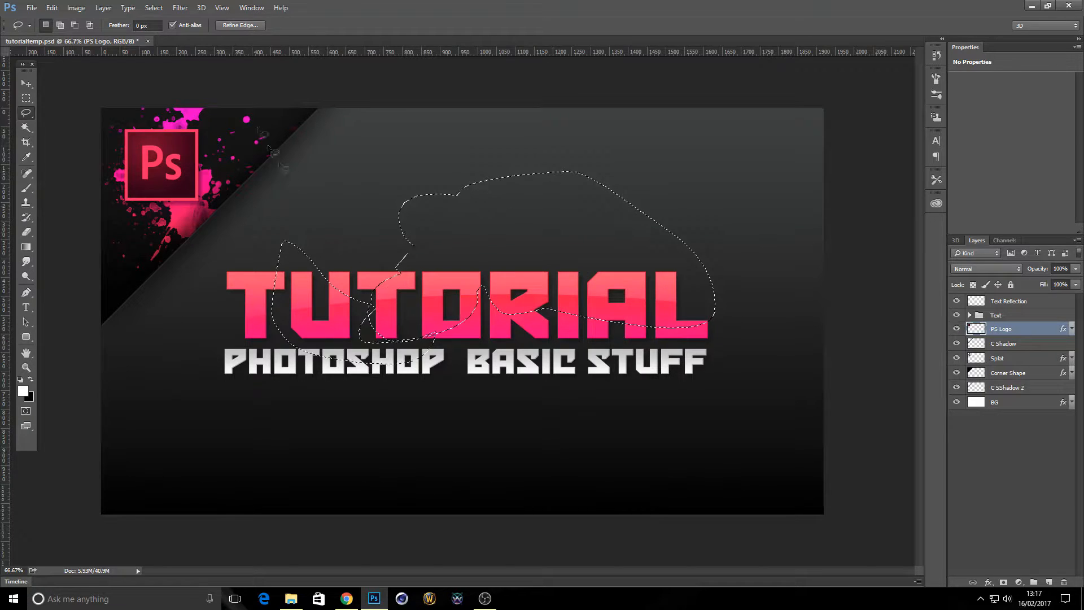
Try tracing from the background above the title around the letter R with the Magnetic Lasso, then cancel it and clear the selection.
right_click(28, 113)
click(92, 134)
click(307, 166)
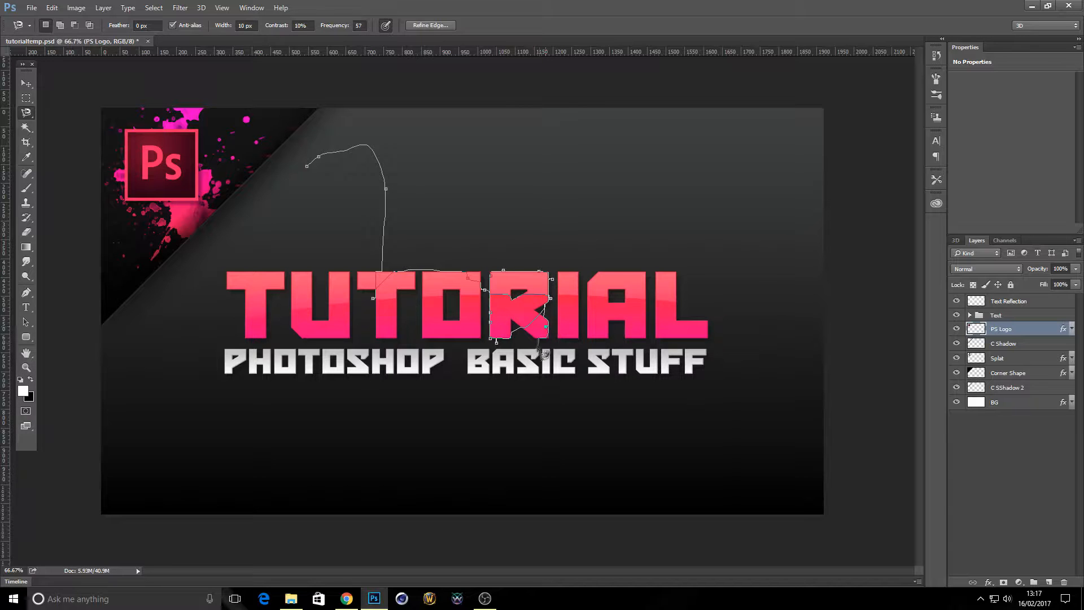
key(Escape)
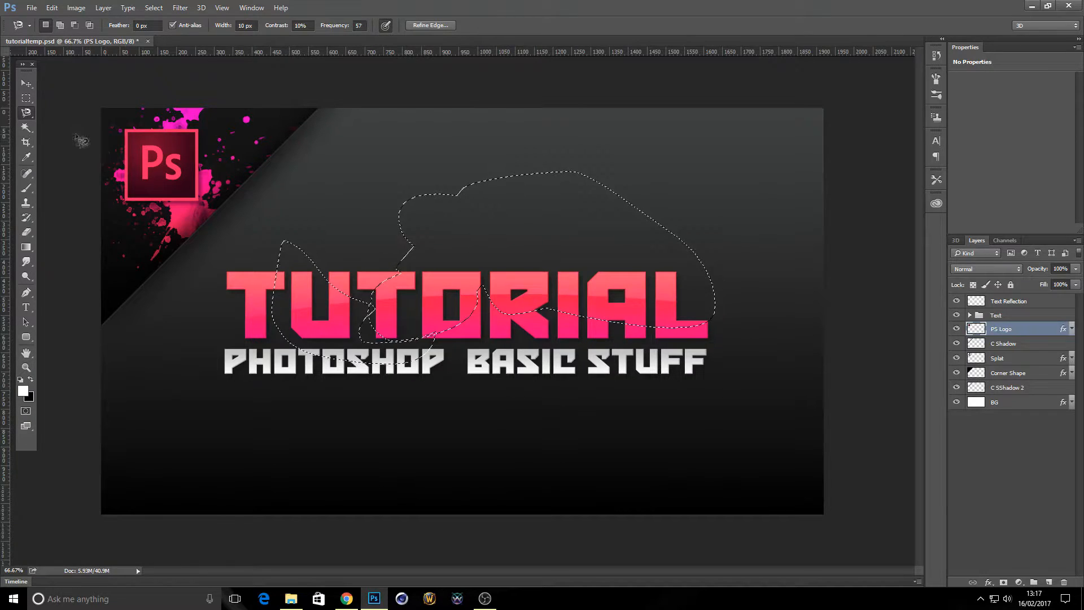
click(26, 98)
click(373, 247)
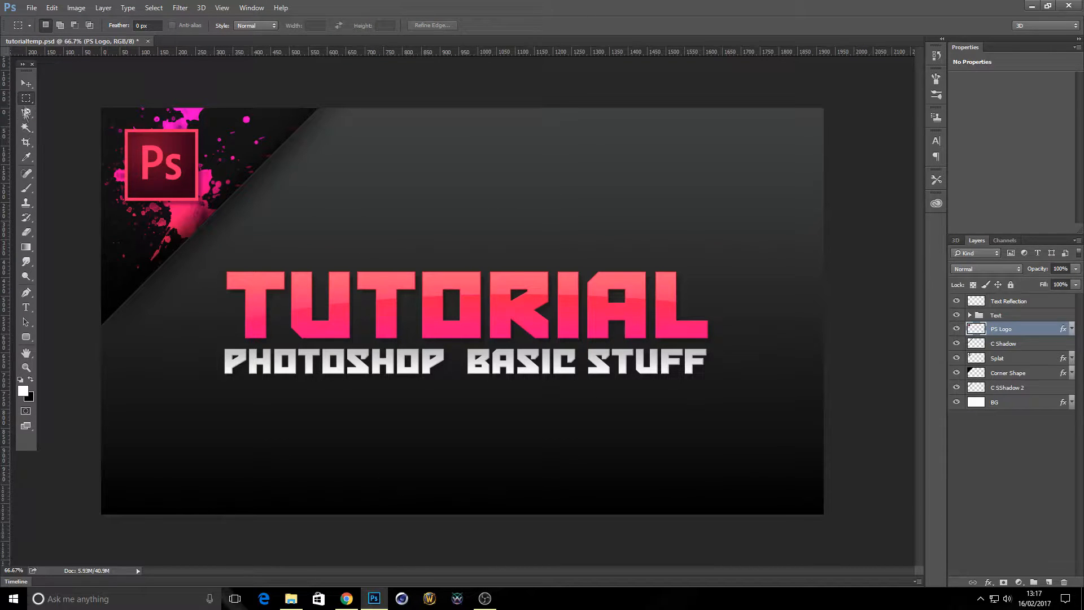
Draw a zigzag Polygonal Lasso selection above the TUTORIAL title, reaching into the top of its letter A, then deselect it.
click(26, 112)
click(75, 125)
click(370, 216)
click(495, 165)
click(625, 225)
click(665, 181)
click(731, 207)
click(728, 249)
click(698, 281)
click(527, 250)
click(467, 203)
click(400, 261)
click(374, 257)
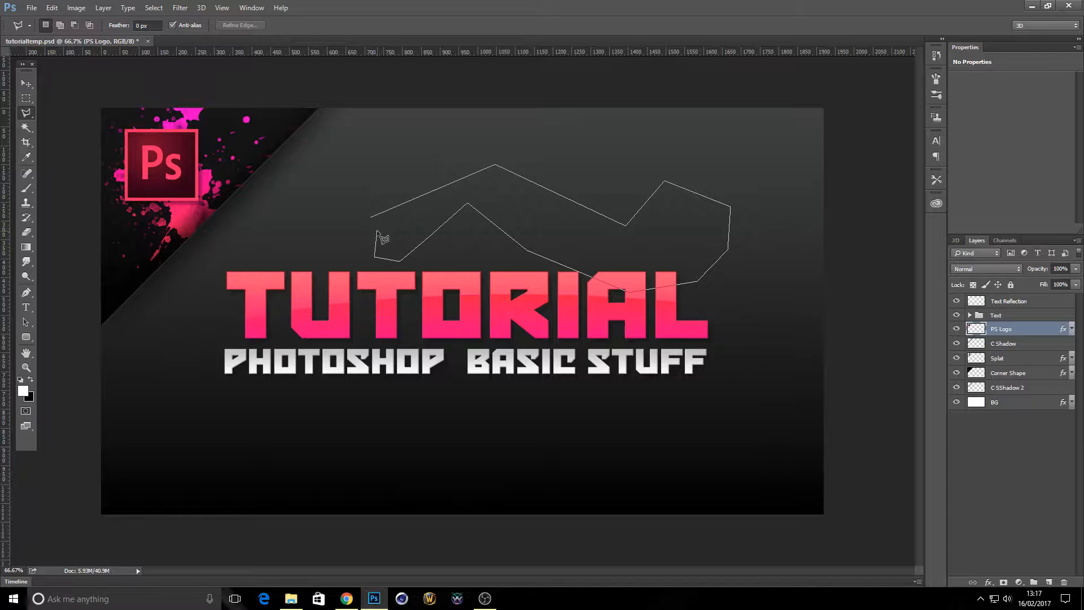
click(347, 226)
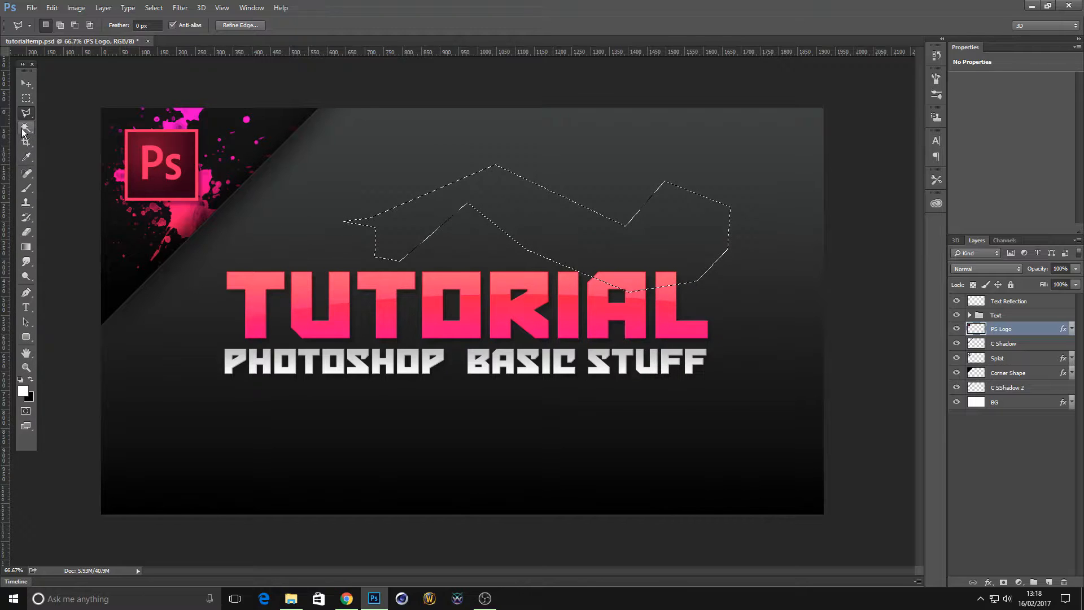
key(ctrl+d)
double_click(244, 153)
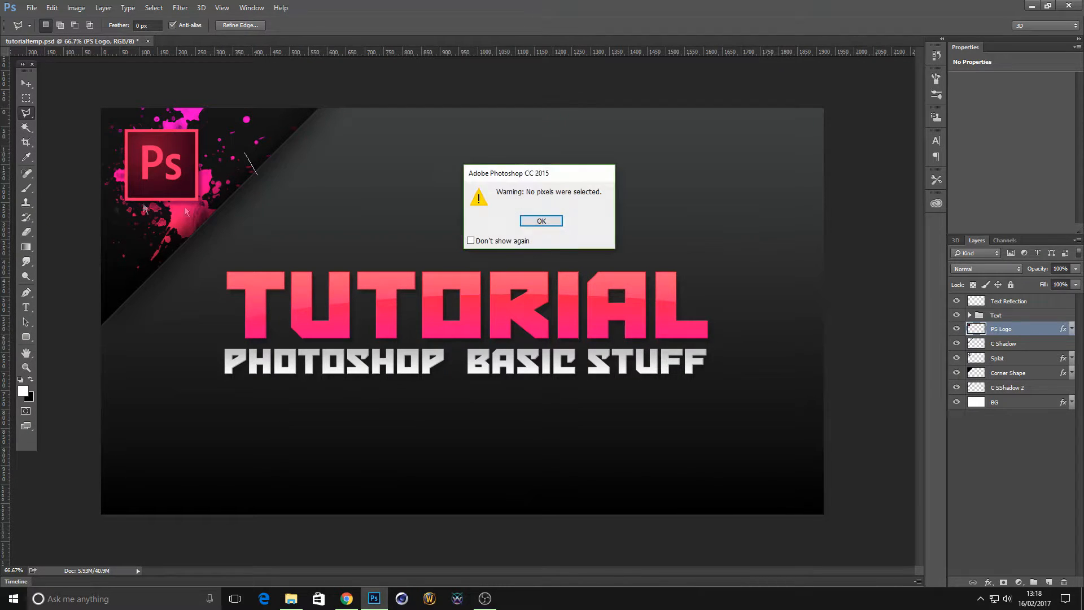
click(549, 224)
Brush over the first T and part of the U in TUTORIAL with the Quick Selection tool, then deselect.
click(27, 130)
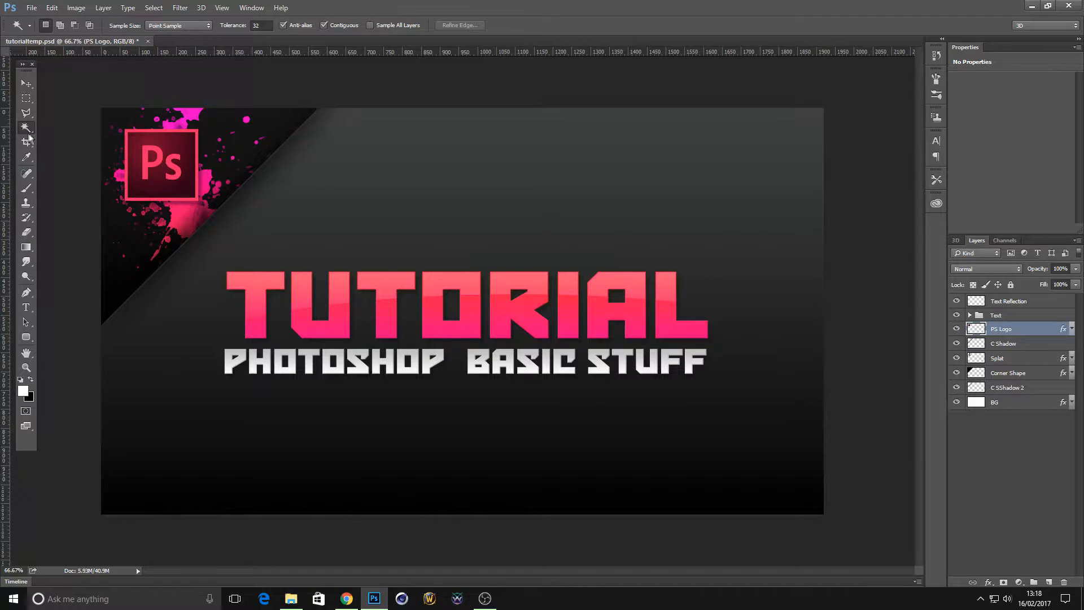
right_click(25, 134)
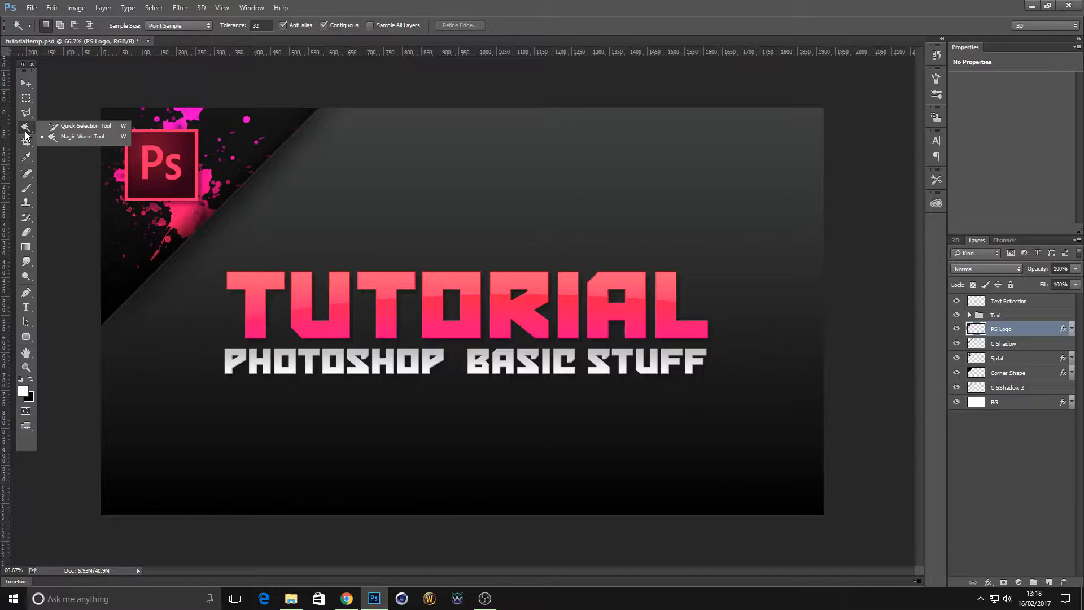
click(84, 125)
mouse_move(256, 277)
mouse_down()
mouse_move(285, 278)
mouse_move(278, 287)
mouse_up()
mouse_move(254, 330)
mouse_down()
mouse_move(247, 288)
mouse_move(231, 278)
mouse_move(299, 271)
mouse_move(293, 317)
mouse_move(314, 334)
mouse_up()
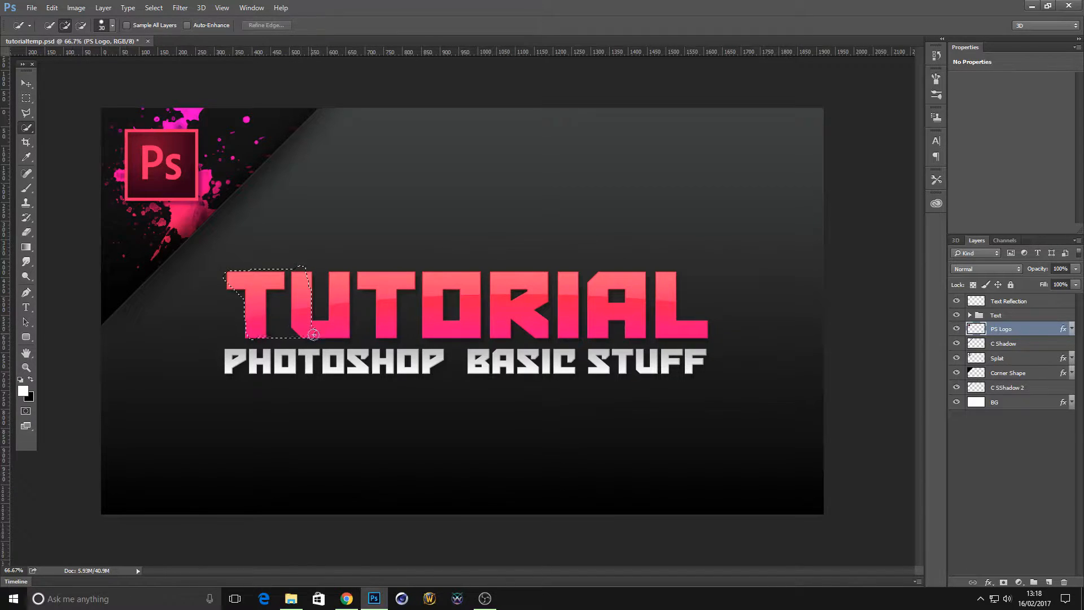
key(ctrl+d)
key(alt)
ctrl+drag(268, 281, 282, 289)
click(52, 7)
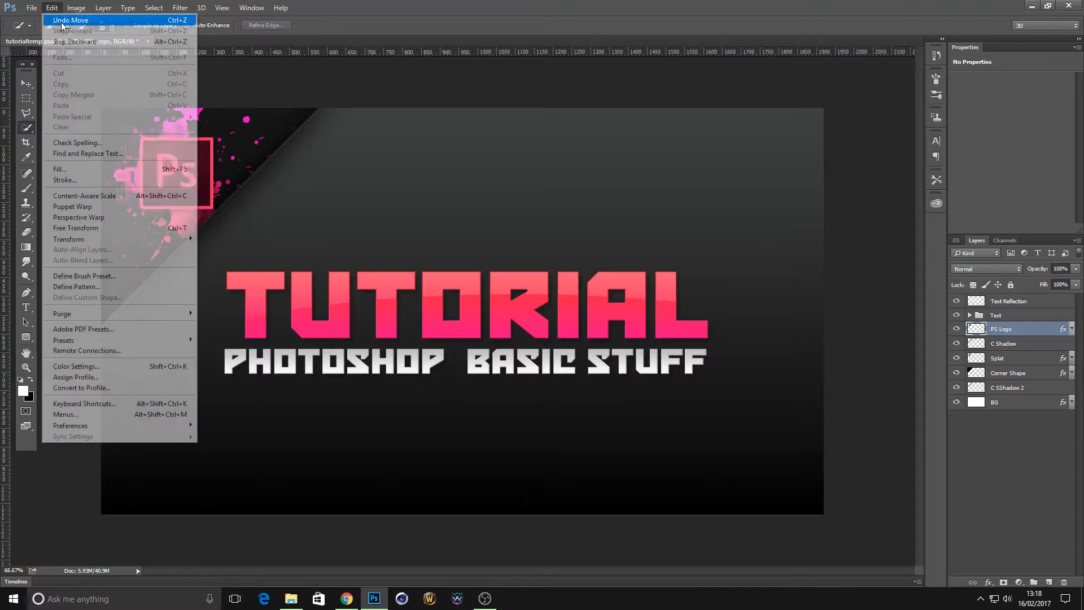
click(71, 20)
Select the whole square Ps logo on the PS Logo layer using the Quick Selection tool.
mouse_move(163, 185)
mouse_down()
mouse_move(214, 191)
mouse_move(187, 170)
mouse_move(193, 192)
mouse_move(165, 209)
mouse_move(143, 160)
mouse_up()
key(ctrl+a)
key(ctrl+d)
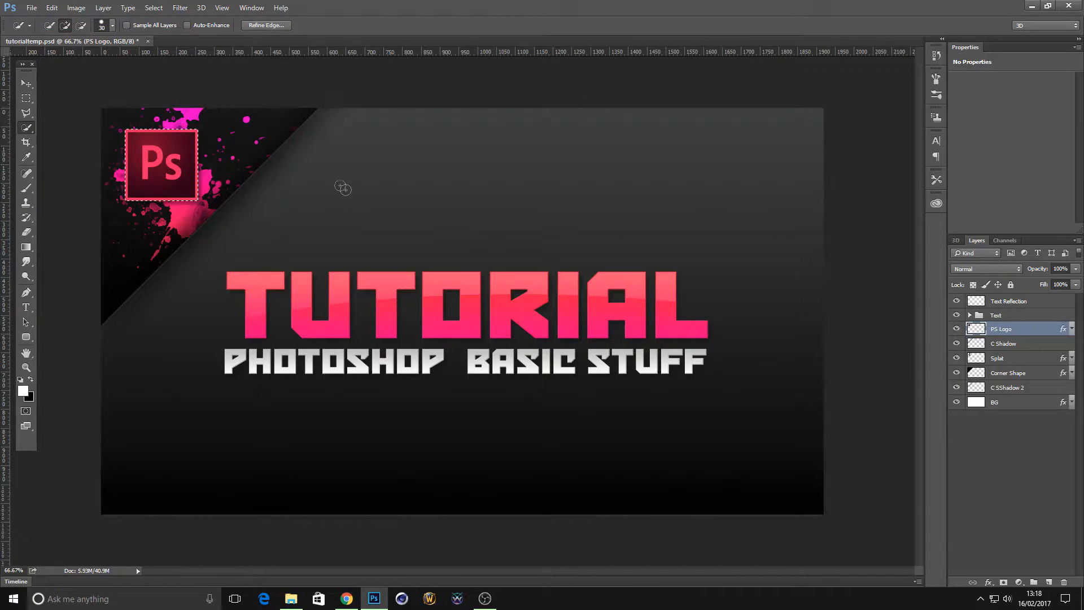
ctrl+click(976, 329)
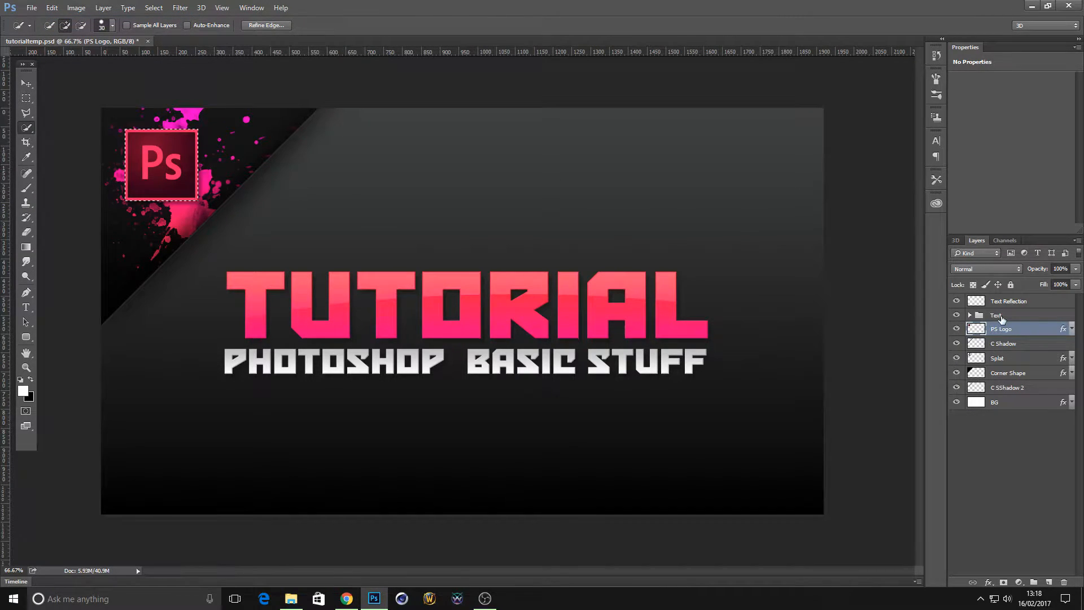
Make the Corner Shape layer active and select its entire dark triangle.
click(1010, 373)
key(ctrl+a)
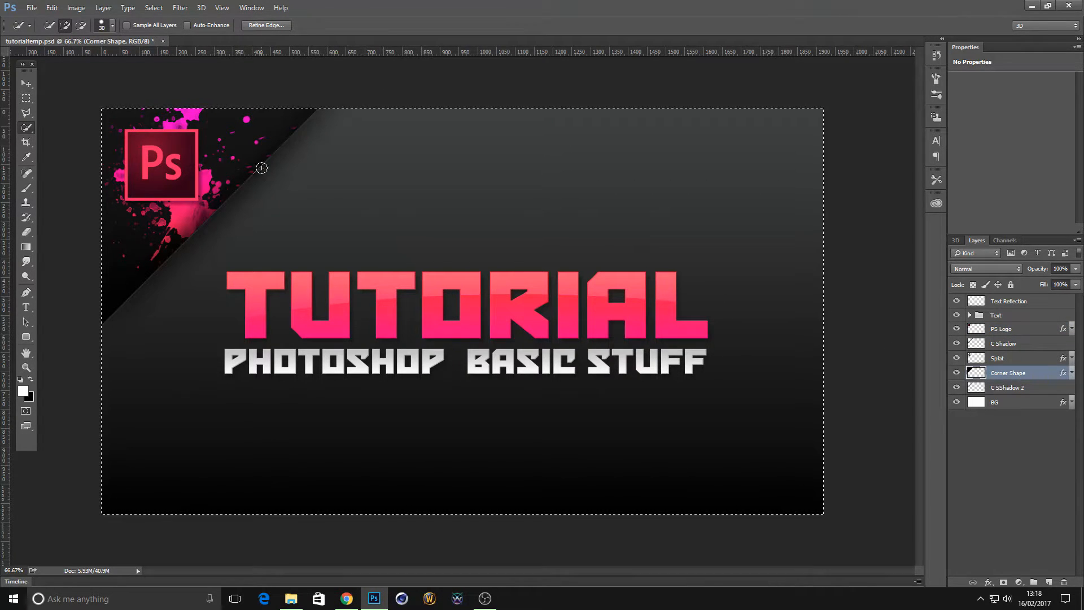
key(ctrl+Up)
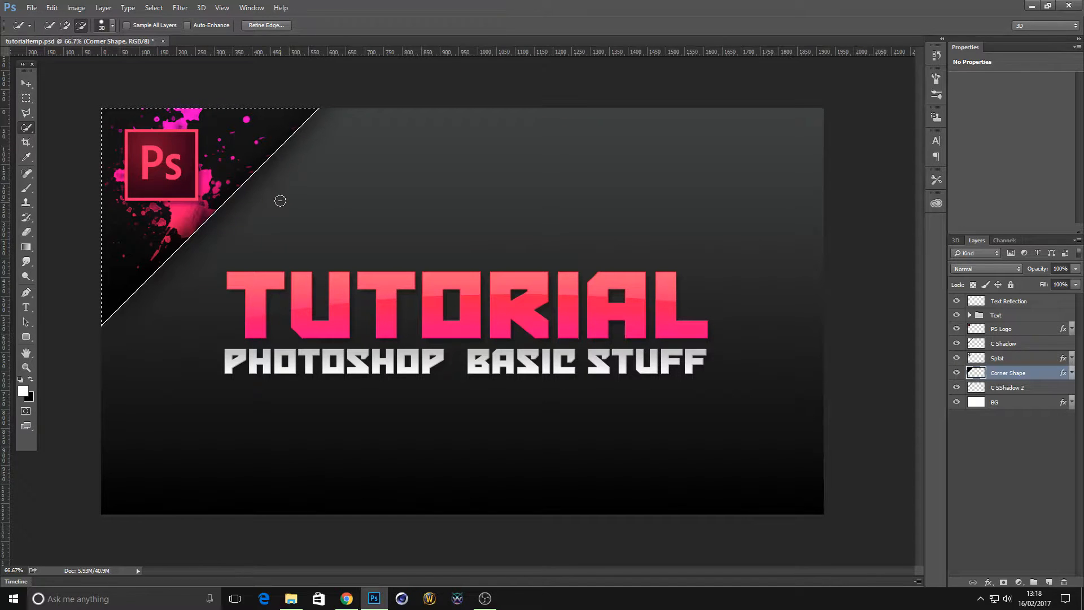
Adjust the corner triangle's selection along its upper edge by subtracting and adding areas with the Quick Selection tool.
mouse_move(241, 116)
mouse_down()
mouse_move(205, 127)
mouse_move(173, 107)
mouse_move(140, 121)
mouse_up()
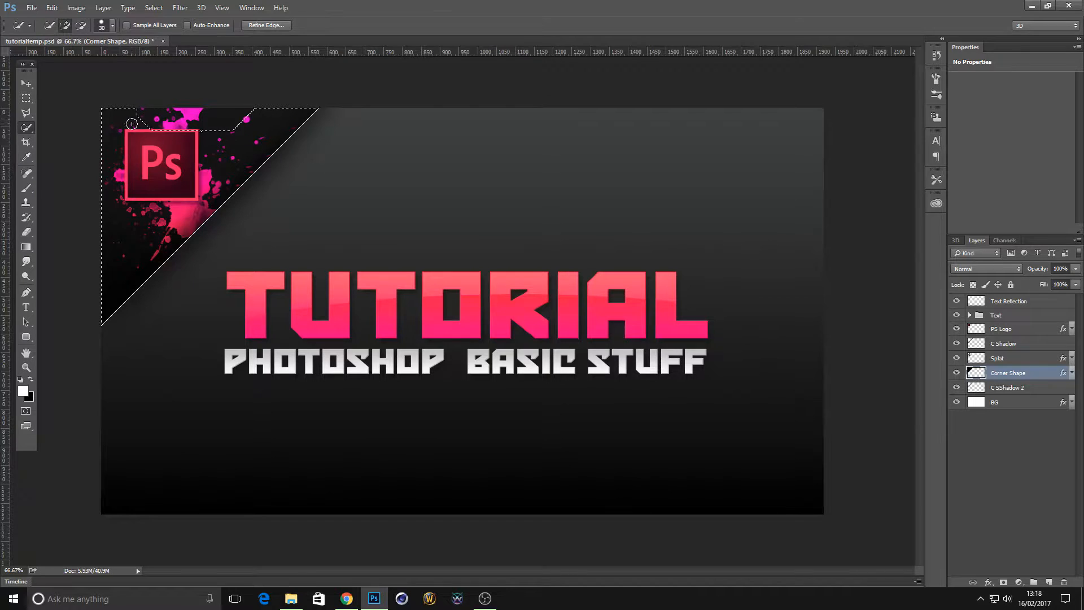
drag(237, 118, 137, 105)
drag(280, 203, 406, 141)
alt+click(263, 114)
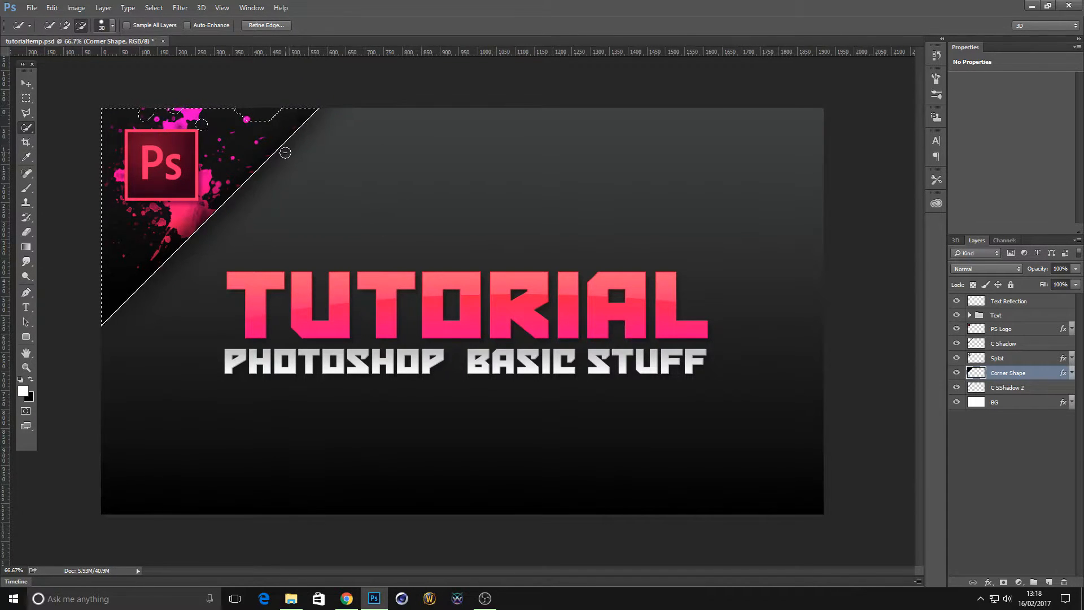
Select the dark corner triangle on the Corner Shape layer with the Magic Wand tool.
right_click(27, 128)
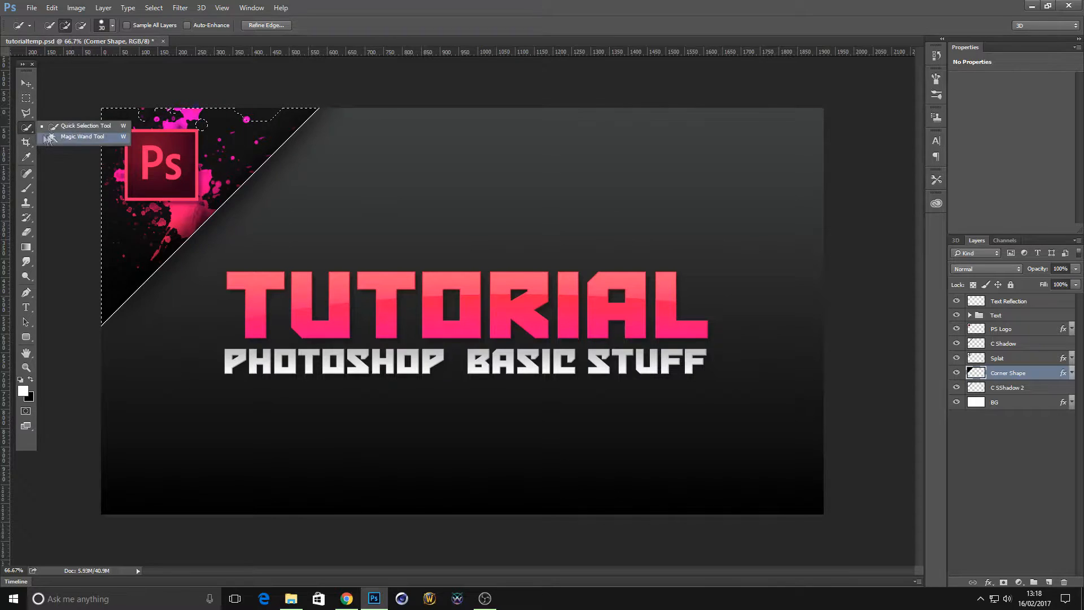
click(62, 140)
click(159, 190)
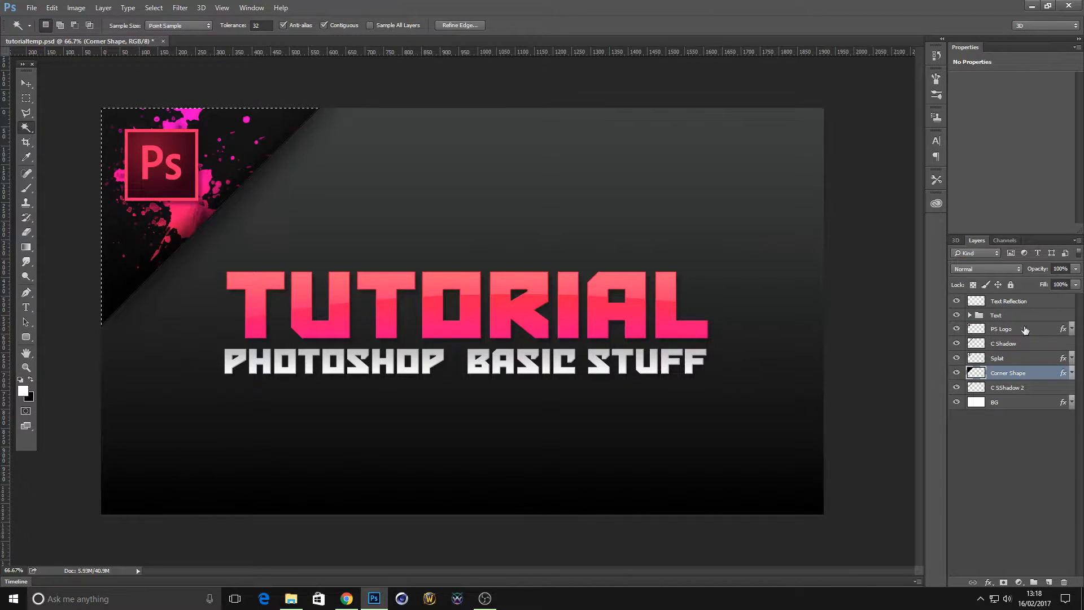
On the PS Logo layer, select the letters P and s plus the square border with the Magic Wand tool.
ctrl+click(148, 153)
click(143, 160)
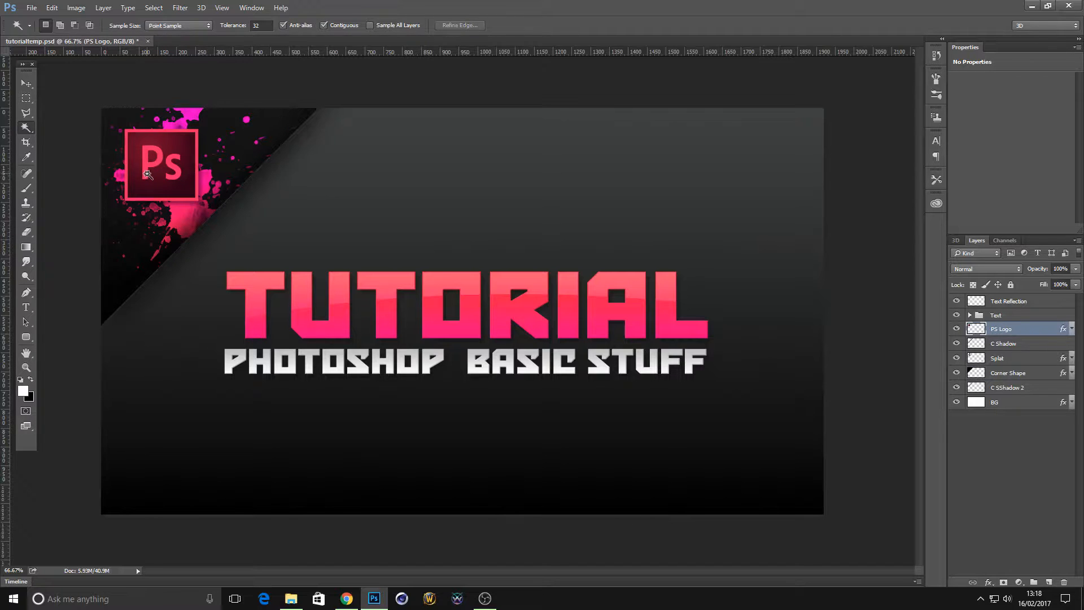
shift+click(175, 180)
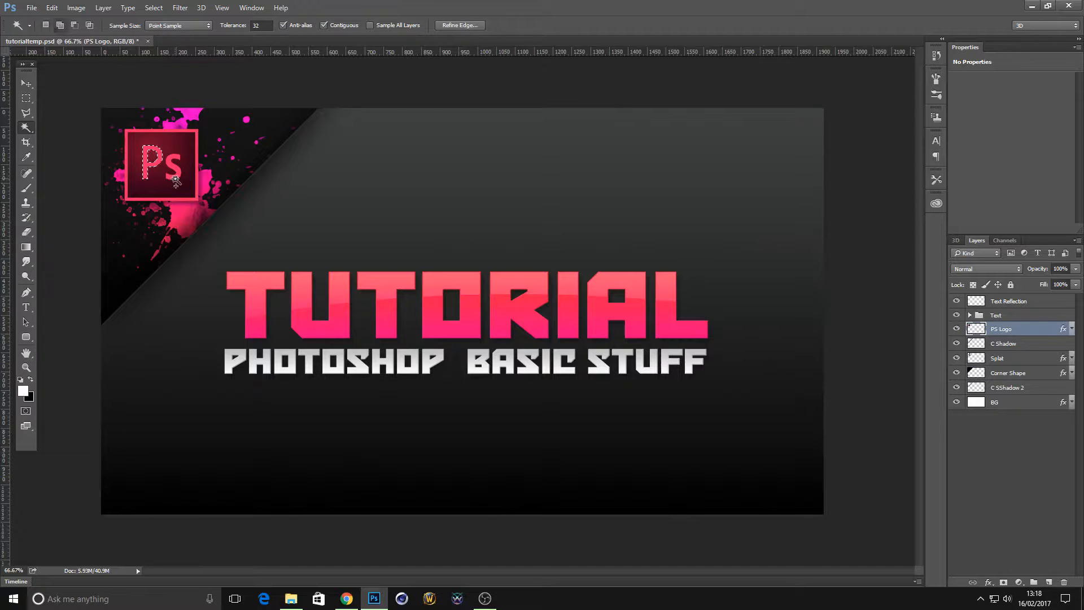
shift+click(197, 148)
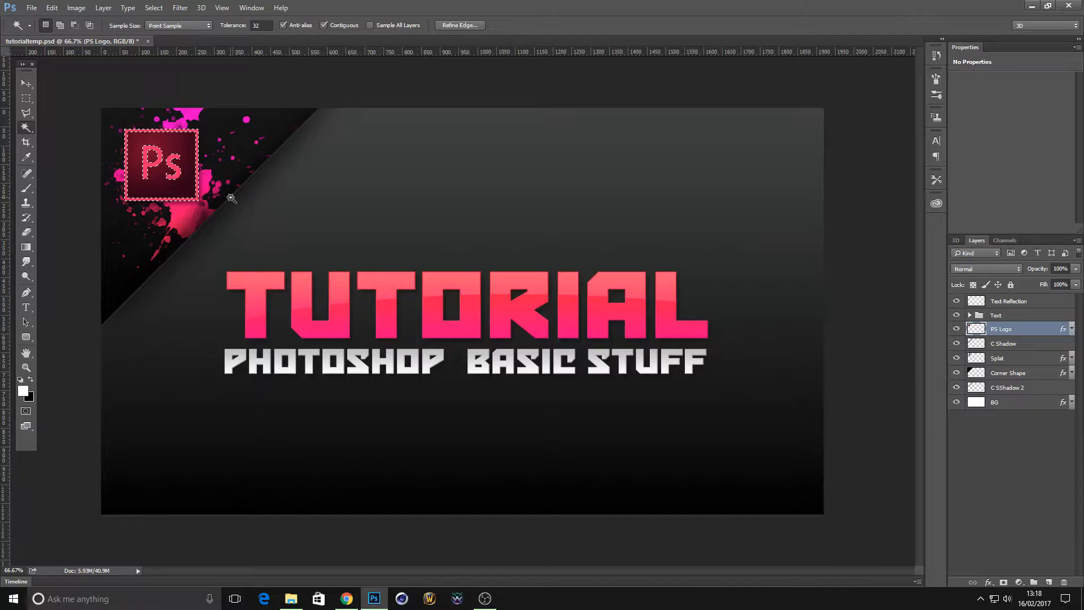
right_click(26, 127)
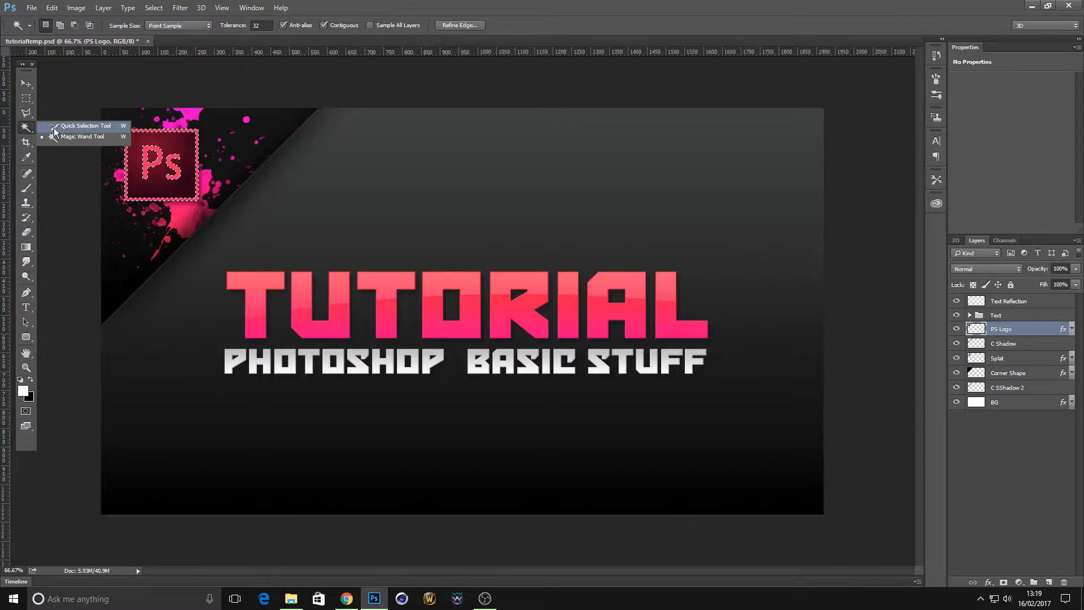
click(23, 129)
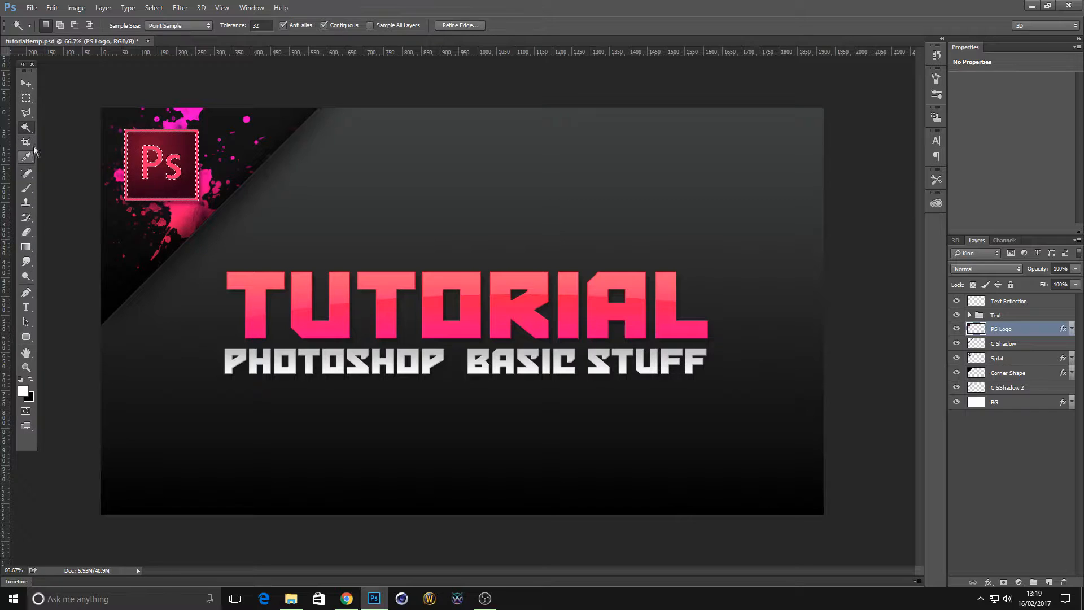
Try cropping the image to a small frame around the Ps logo, and discard the crop.
click(26, 145)
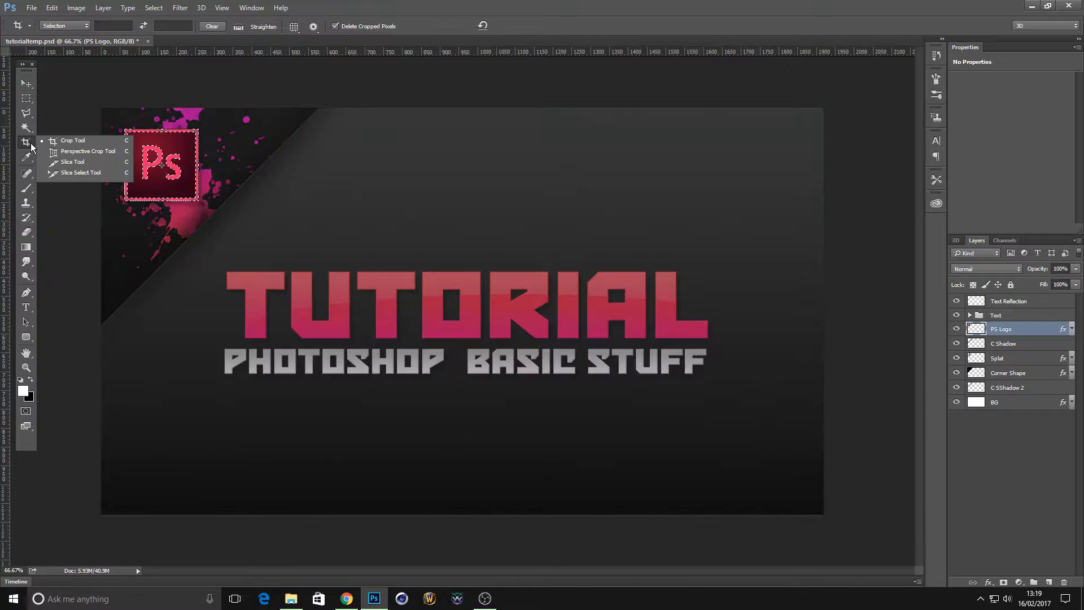
click(73, 141)
drag(145, 156, 223, 208)
drag(481, 316, 567, 355)
click(52, 8)
click(68, 21)
click(53, 7)
click(64, 22)
click(52, 8)
click(64, 22)
click(26, 100)
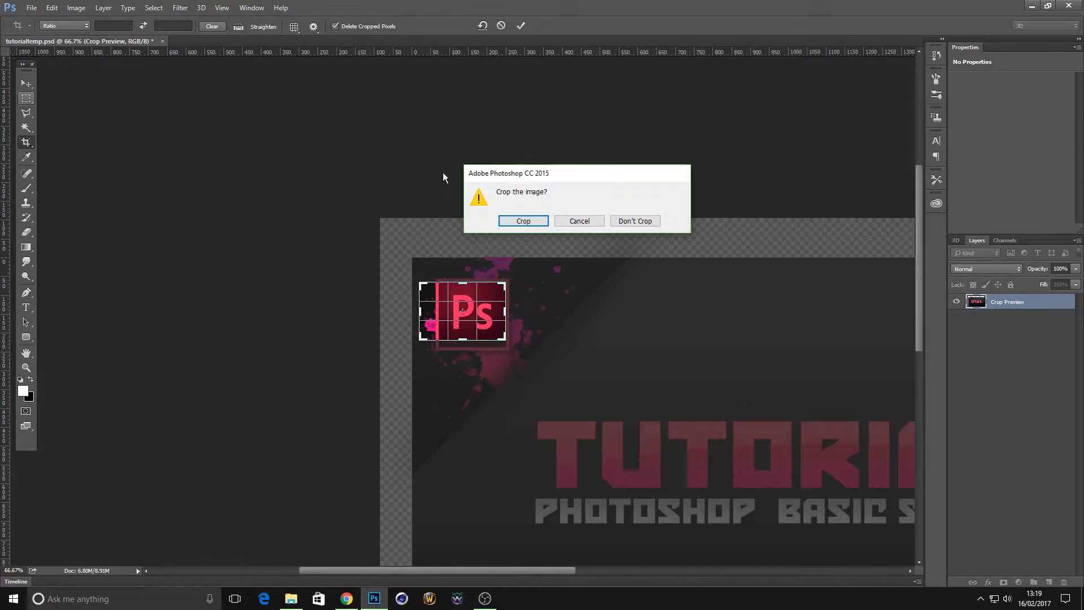
click(625, 221)
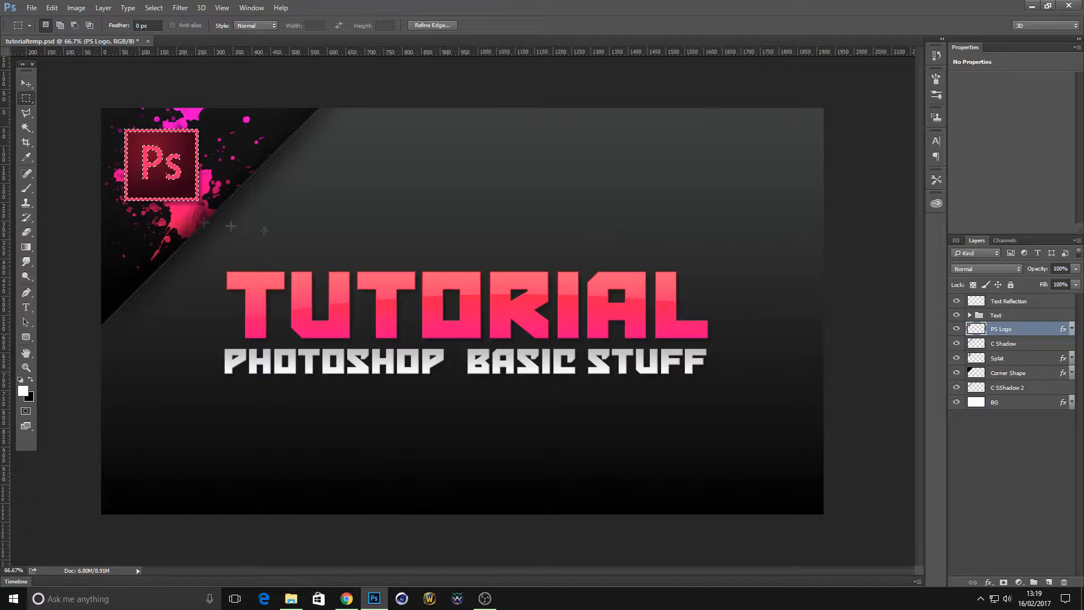
Sample the Ps logo's dark red as the foreground colour with the Eyedropper and clear the logo selection.
click(31, 157)
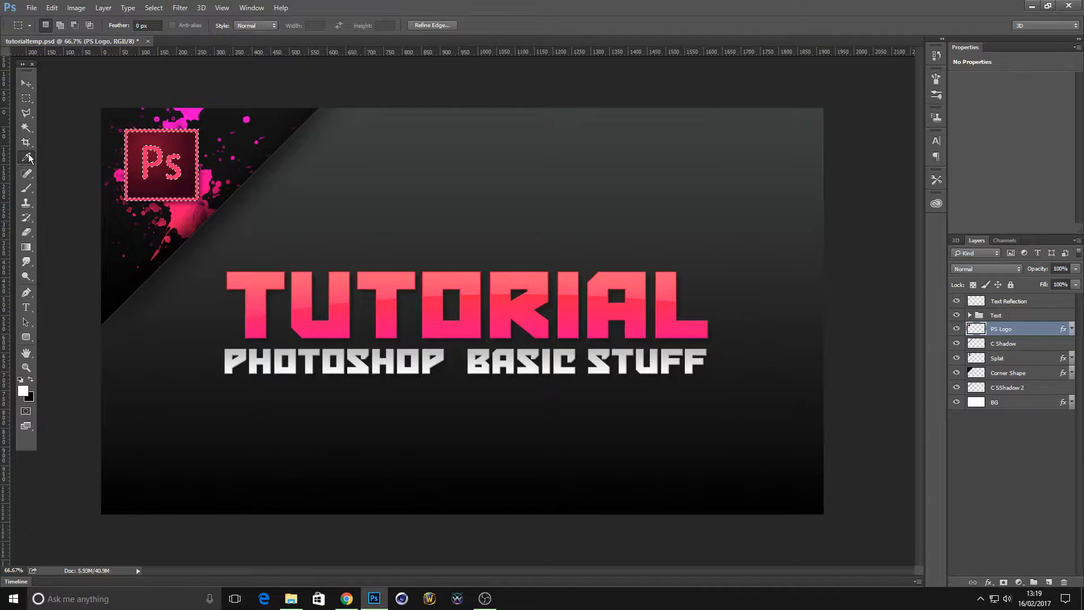
click(191, 150)
click(26, 98)
click(57, 126)
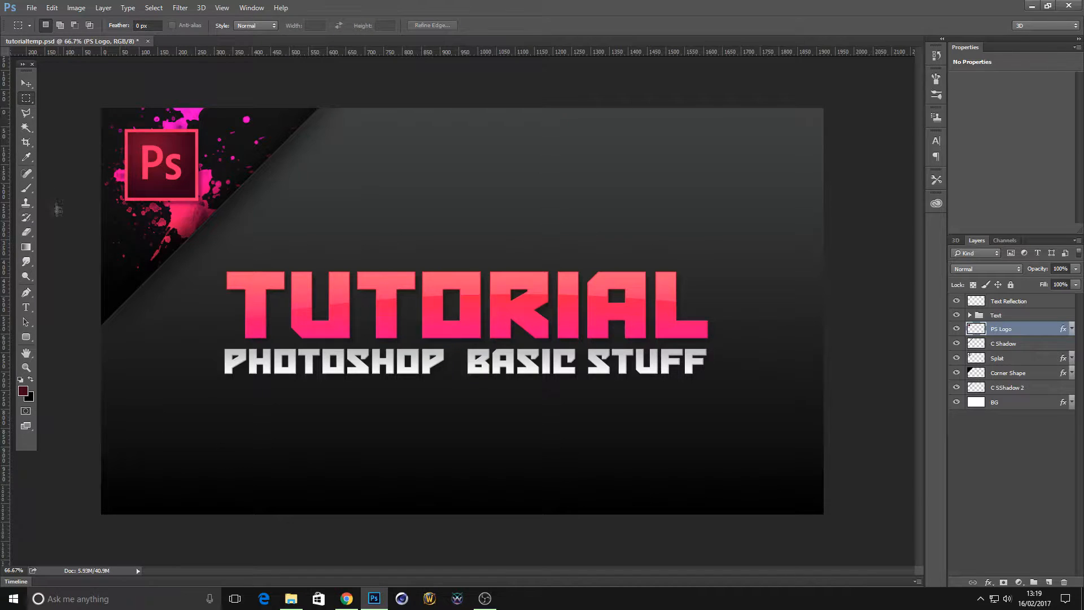
Sample the pinkish red of the Ps logo's border with the Eyedropper and check the foreground colour.
click(26, 157)
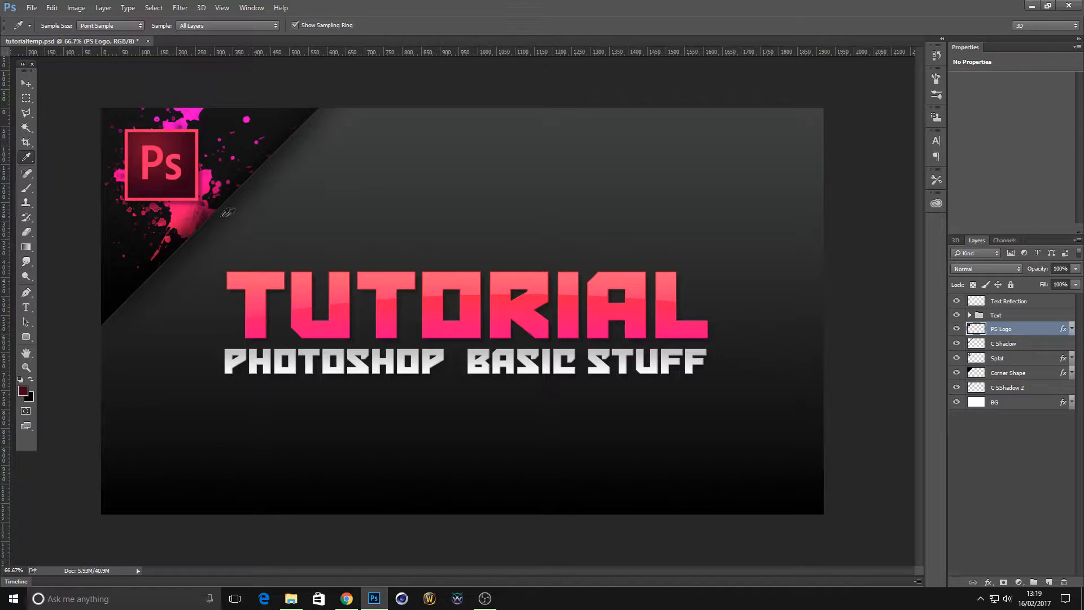
click(187, 197)
click(25, 391)
click(973, 335)
Review the tool variants grouped with the Eyedropper, Spot Healing Brush and Brush tools.
right_click(25, 158)
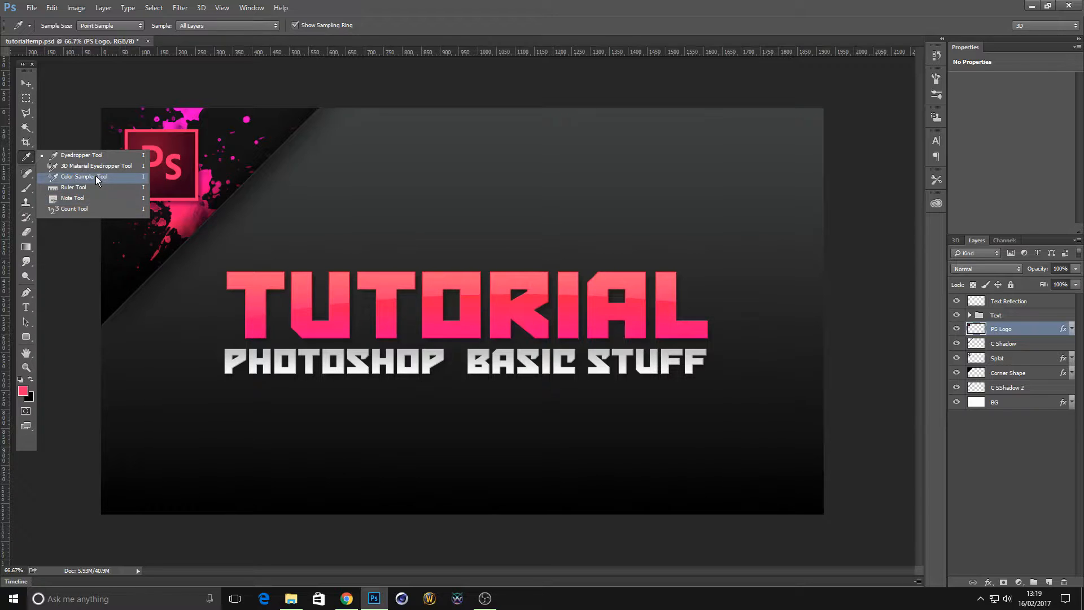
click(26, 160)
click(25, 175)
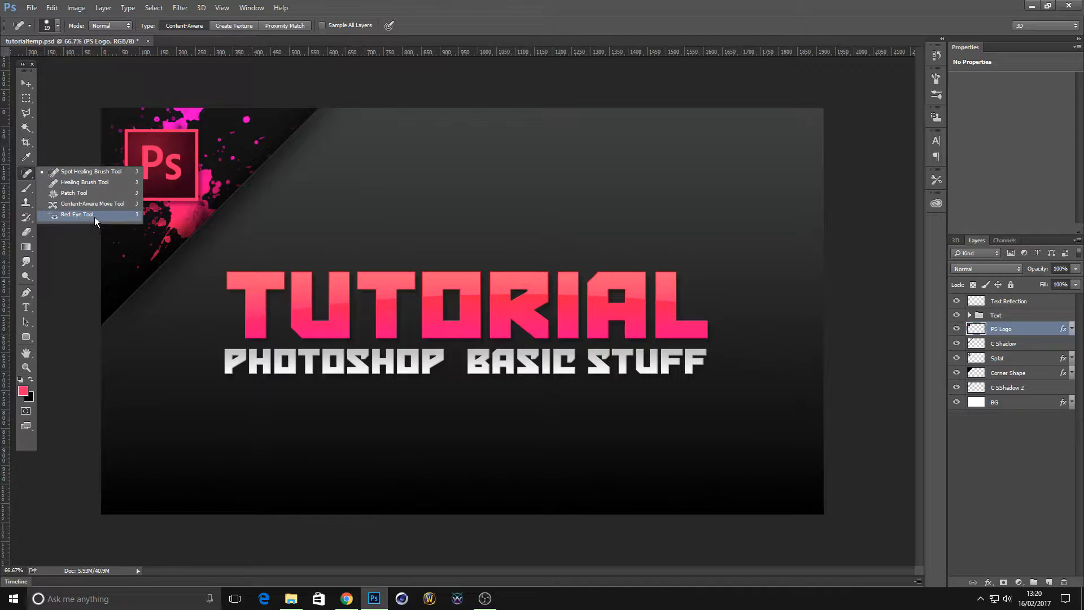
click(26, 179)
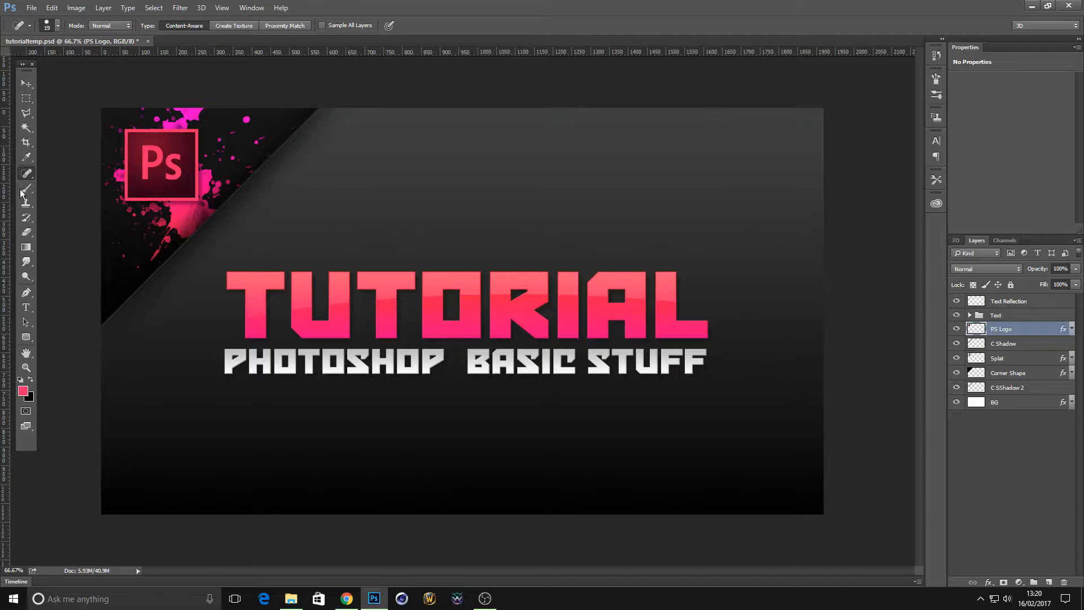
click(26, 188)
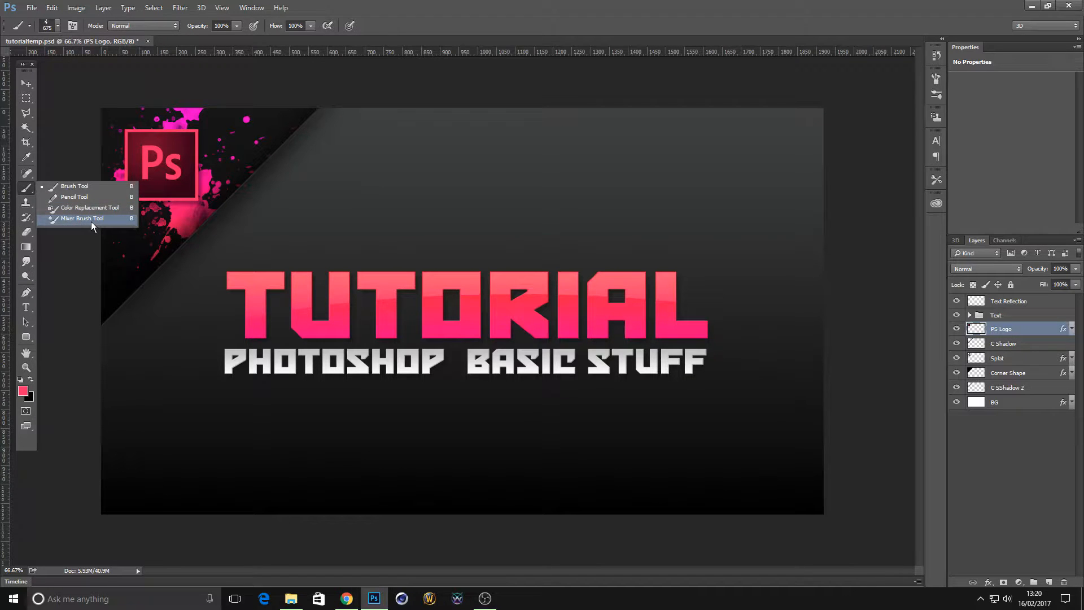
Choose a 675 px paint-splatter tip from the presets for the Brush tool.
click(80, 190)
click(57, 26)
drag(139, 169, 139, 144)
drag(162, 206, 389, 419)
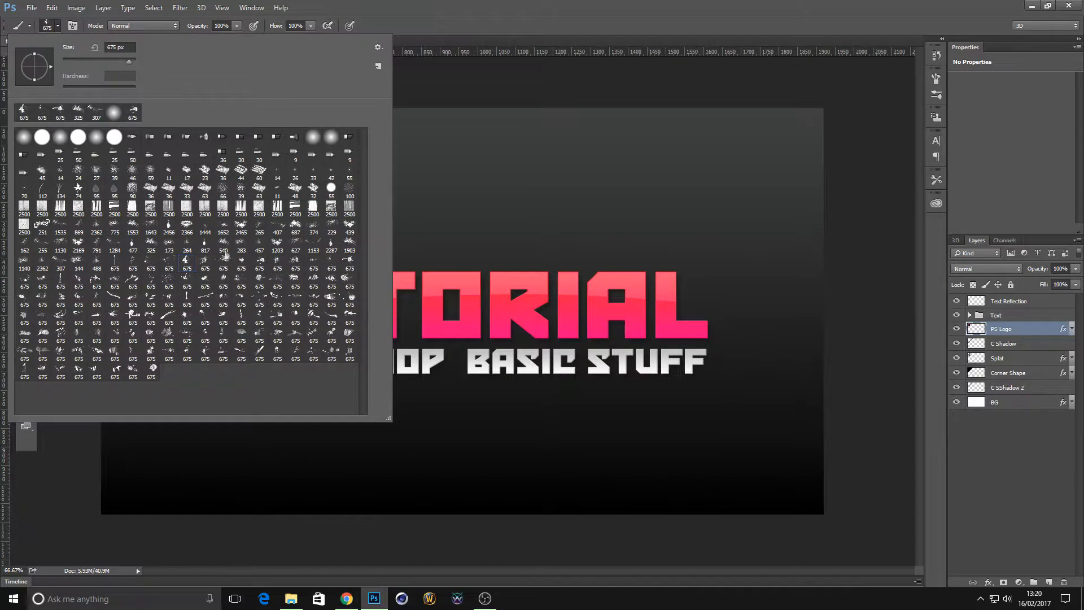
click(133, 299)
click(481, 5)
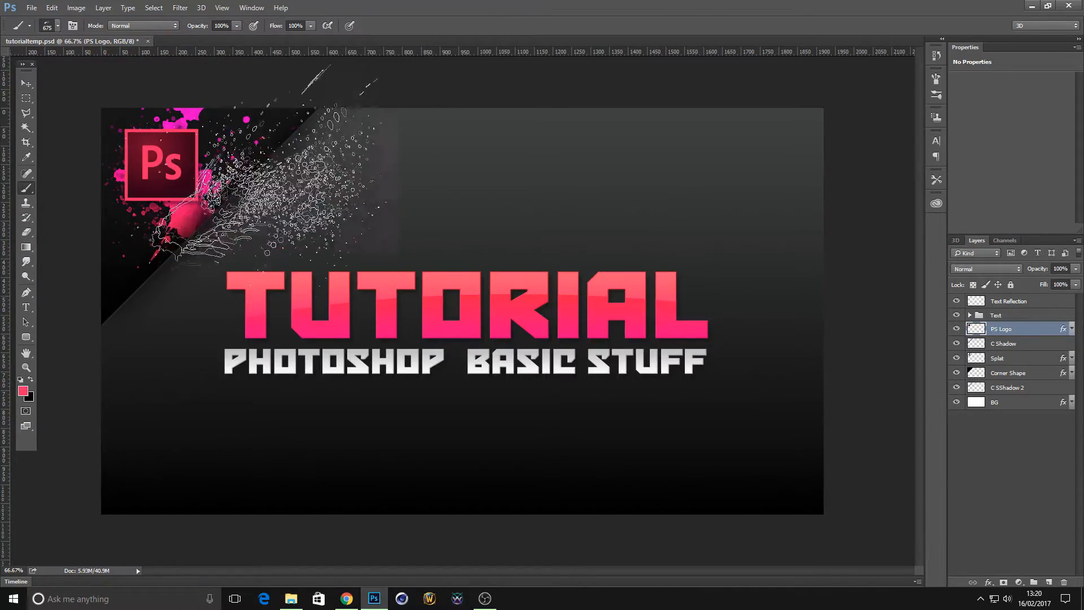
Try stamping the splatter brush once on the Splat layer beside the Ps logo, and undo the stamp.
click(1017, 365)
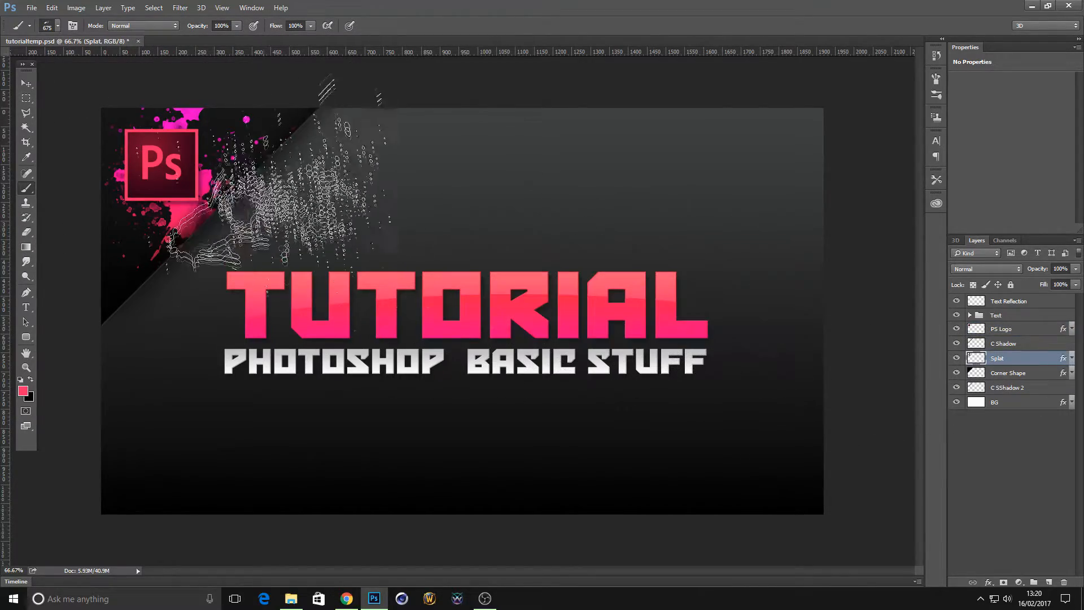
click(257, 161)
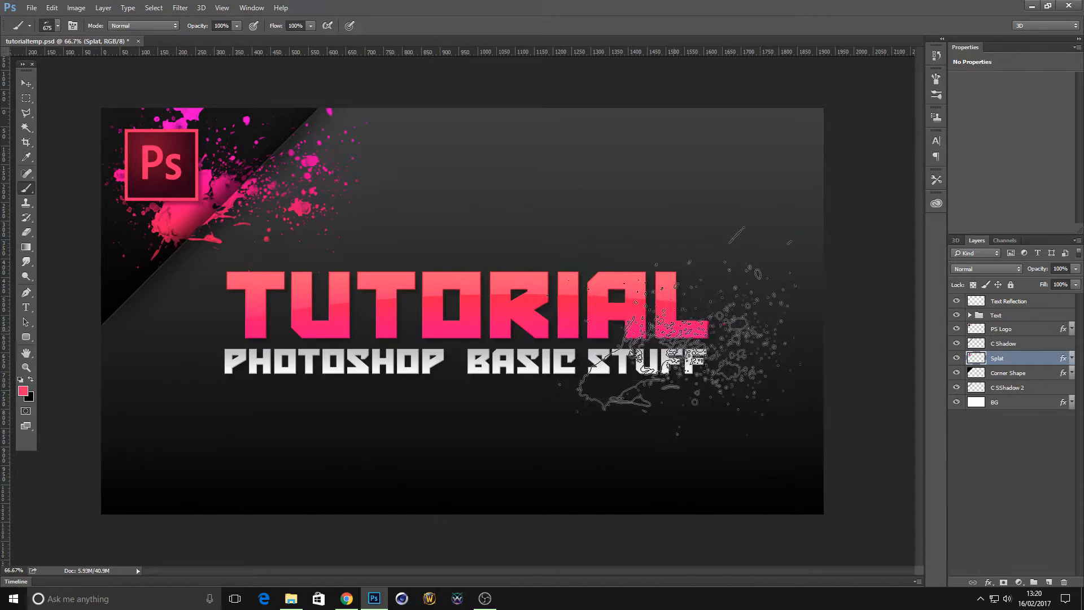
click(51, 8)
click(68, 46)
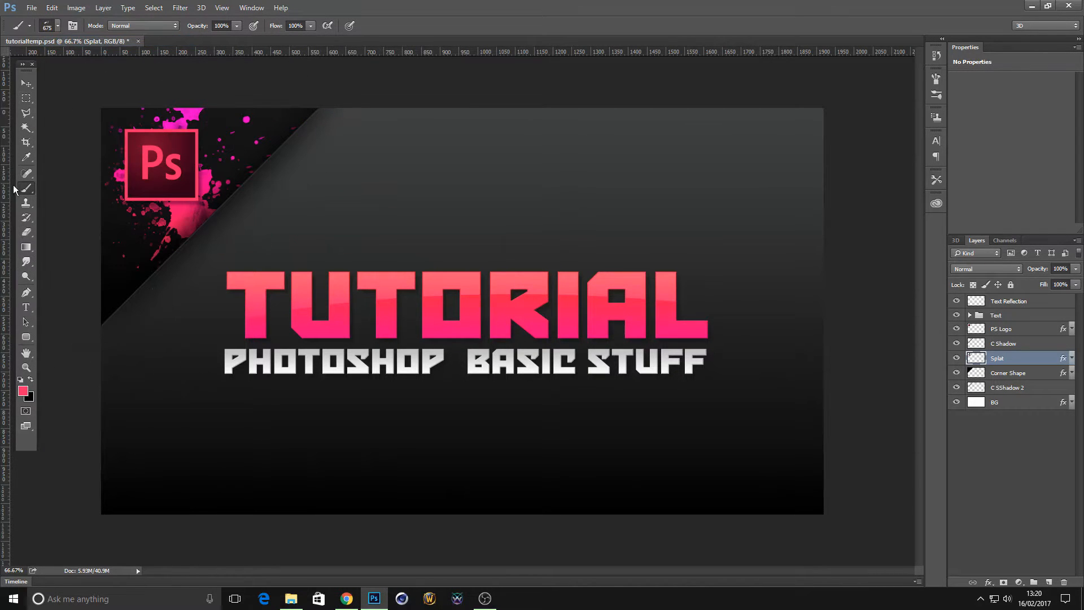
Review the tool variants grouped with the Clone Stamp, History Brush, Eraser and Paint Bucket tools.
click(25, 207)
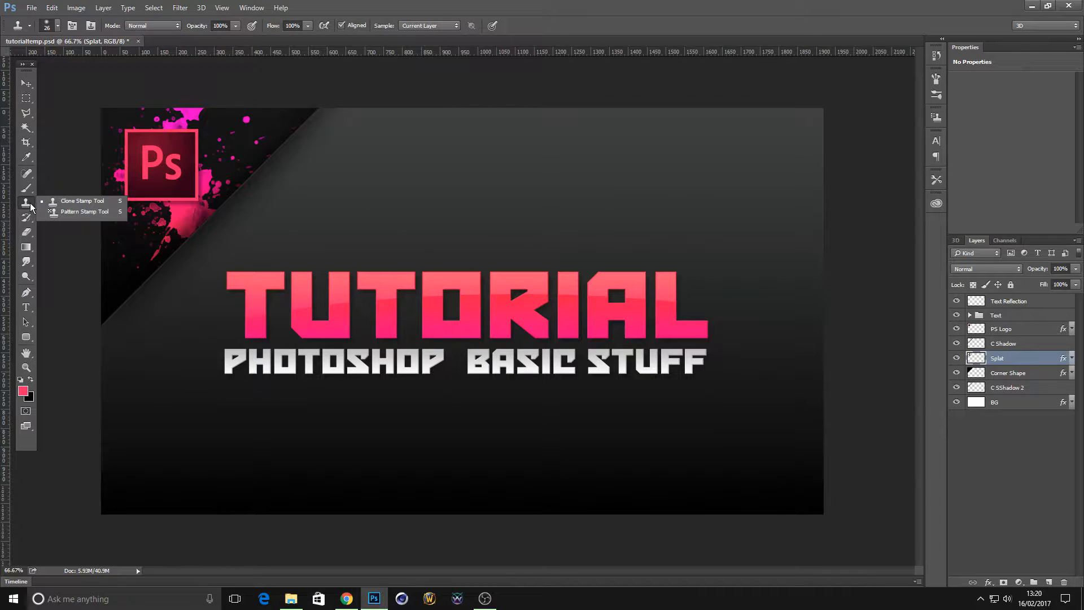
click(31, 206)
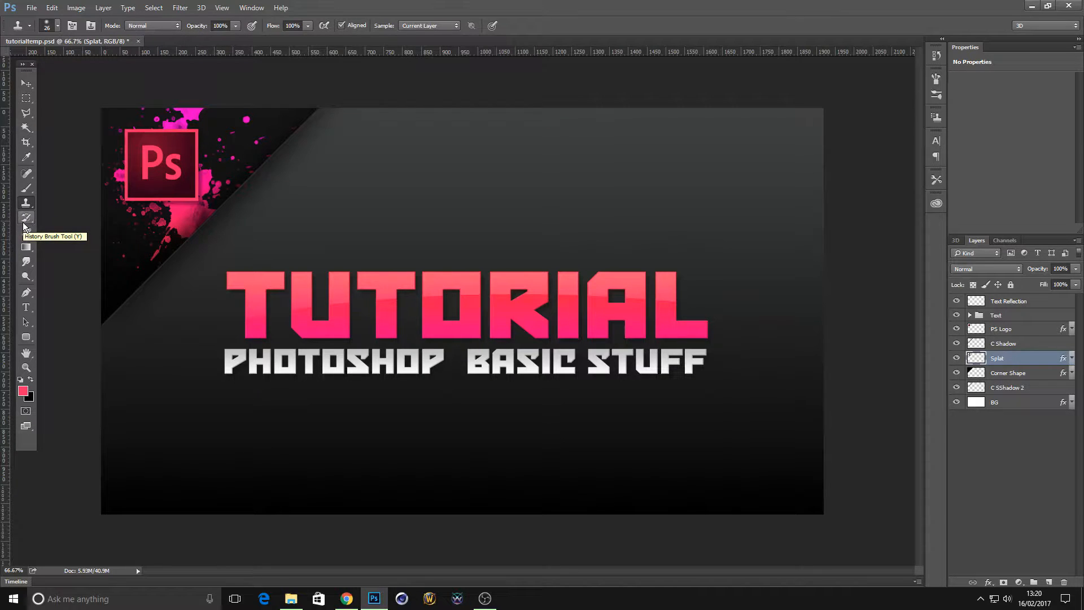
click(24, 224)
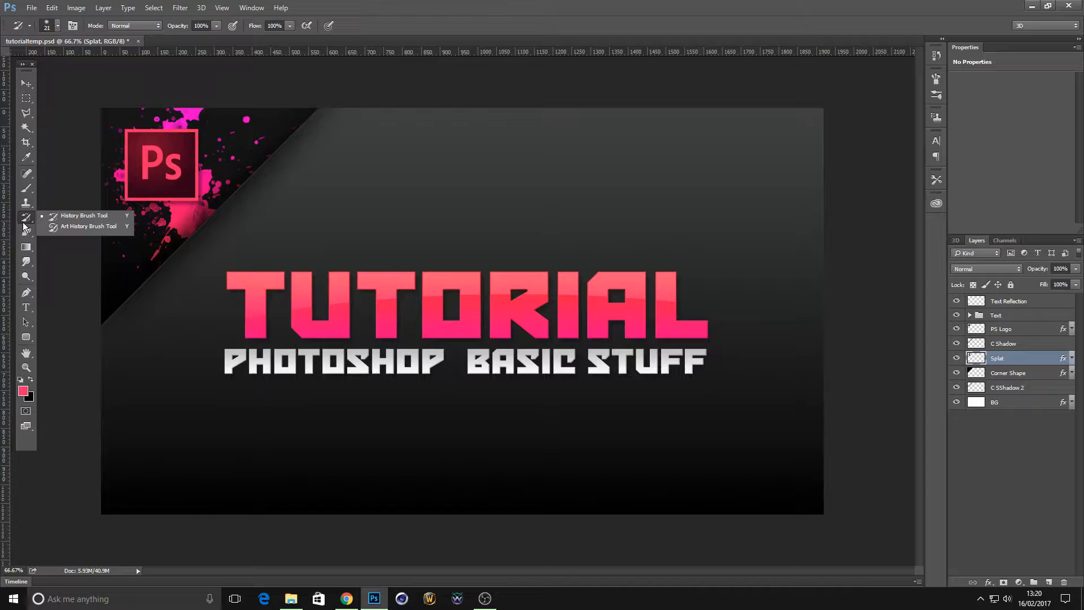
click(24, 232)
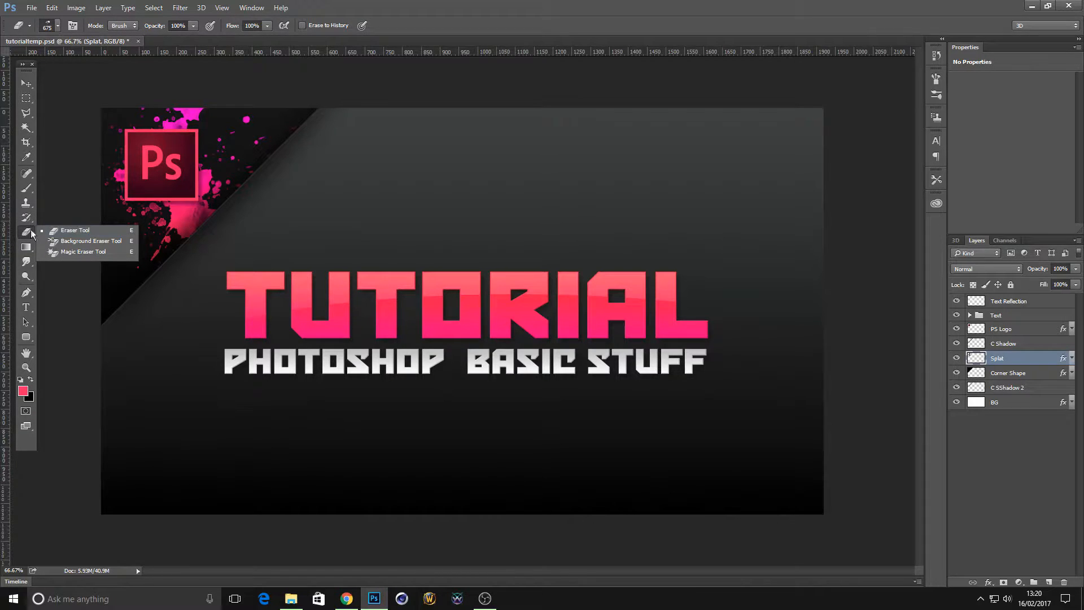
click(25, 232)
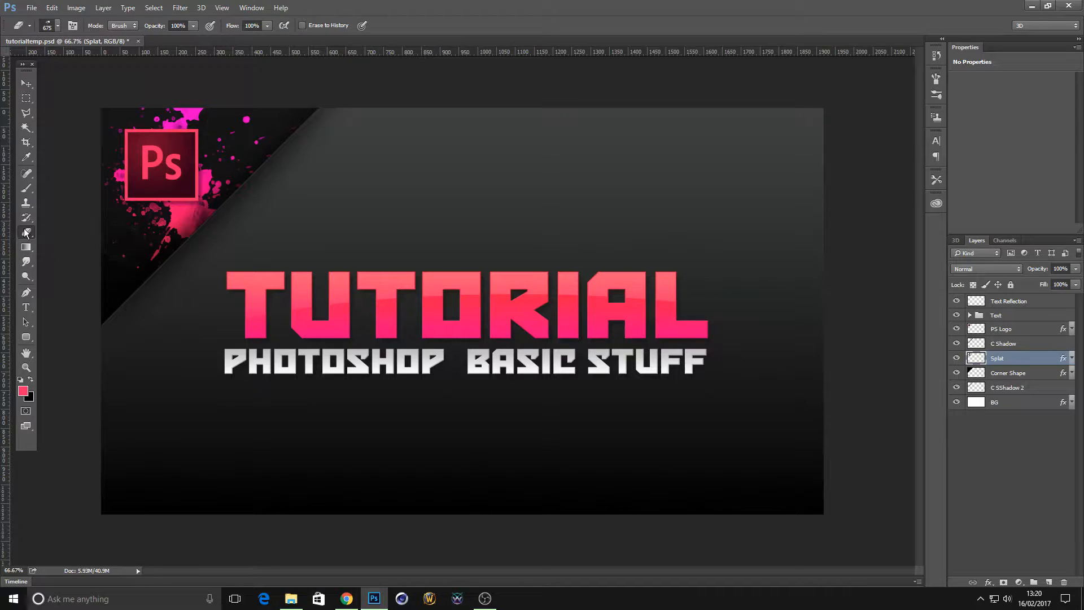
click(26, 248)
click(76, 258)
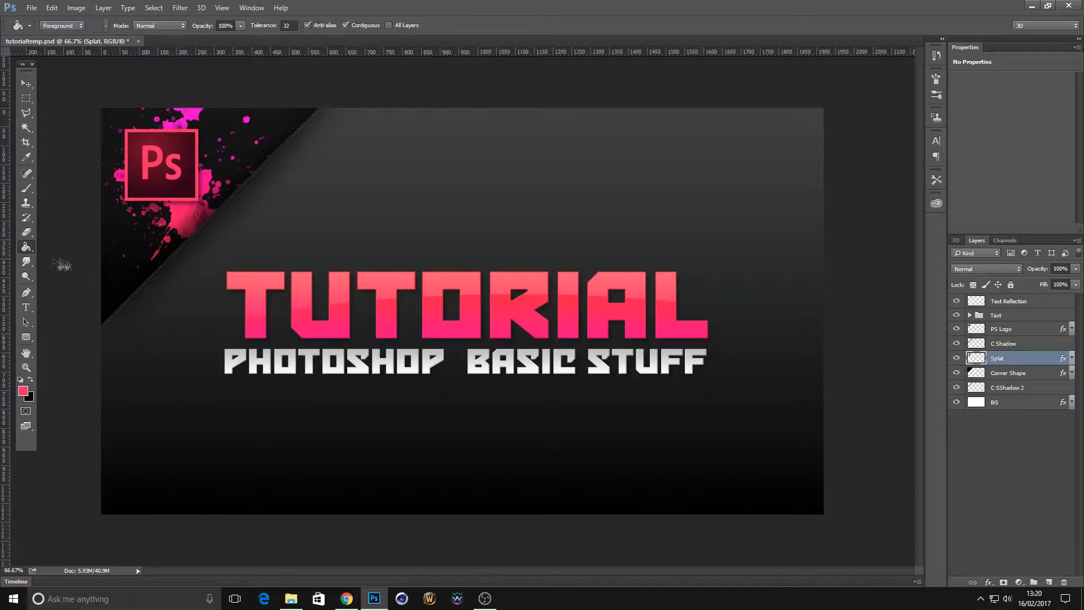
Try a diagonal linear gradient across the Splat layer with the Gradient tool, and undo it.
click(28, 246)
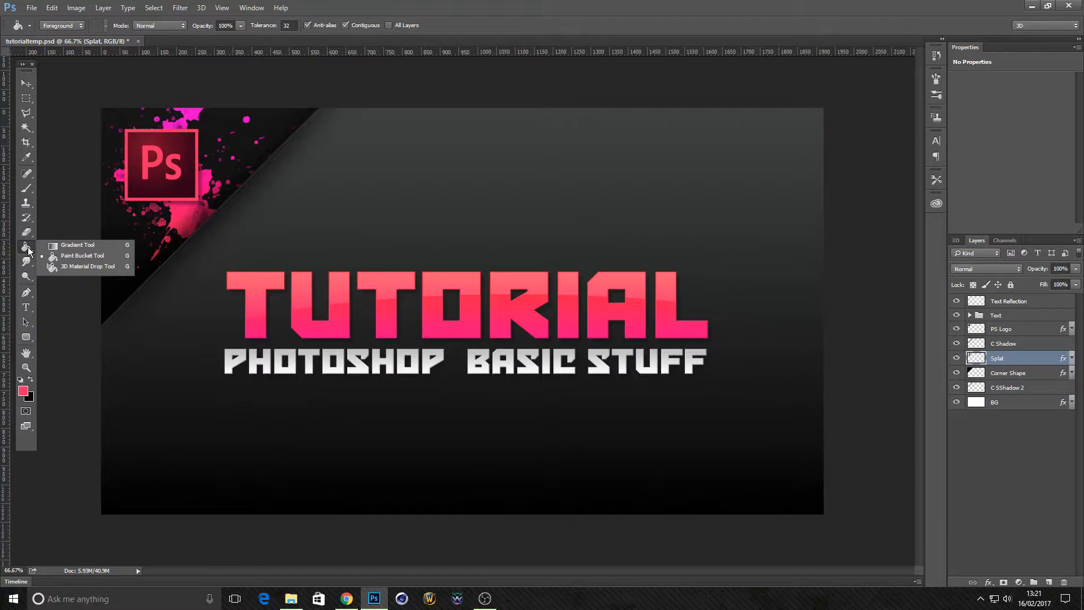
click(75, 245)
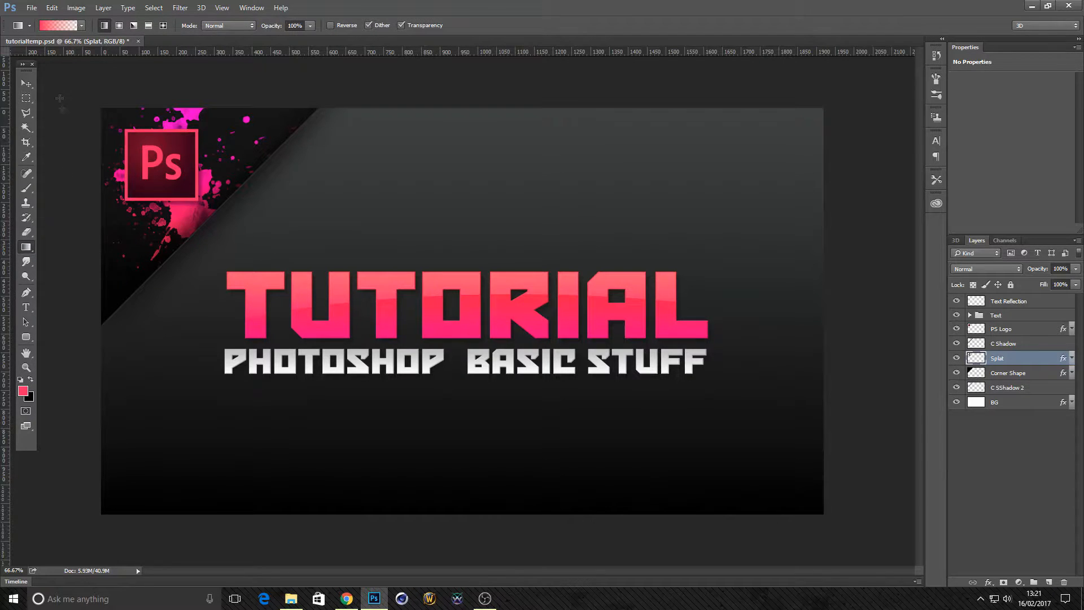
drag(368, 133, 618, 363)
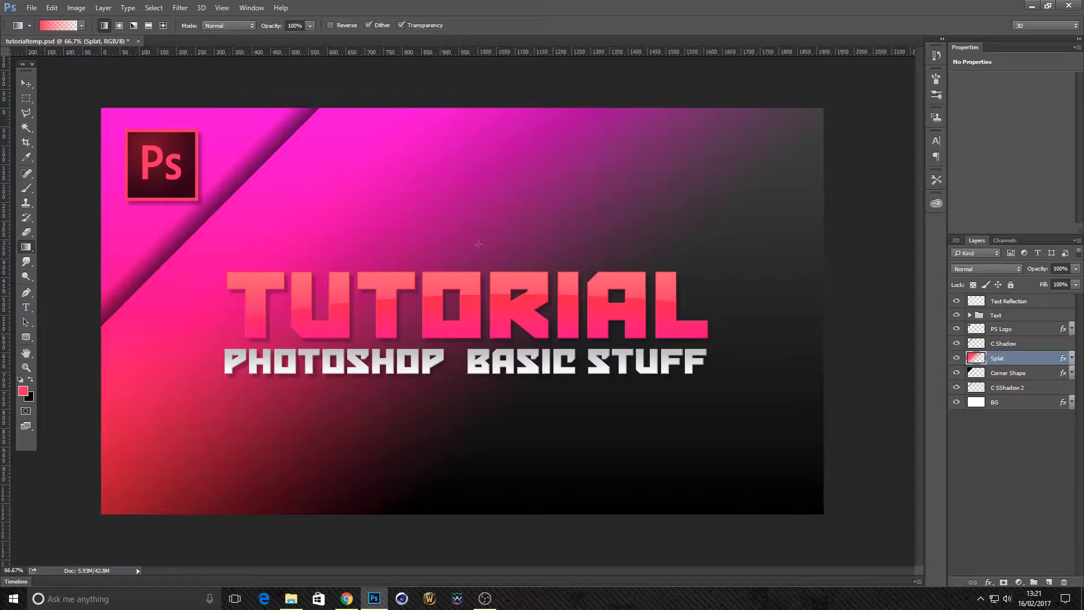
click(52, 8)
click(65, 17)
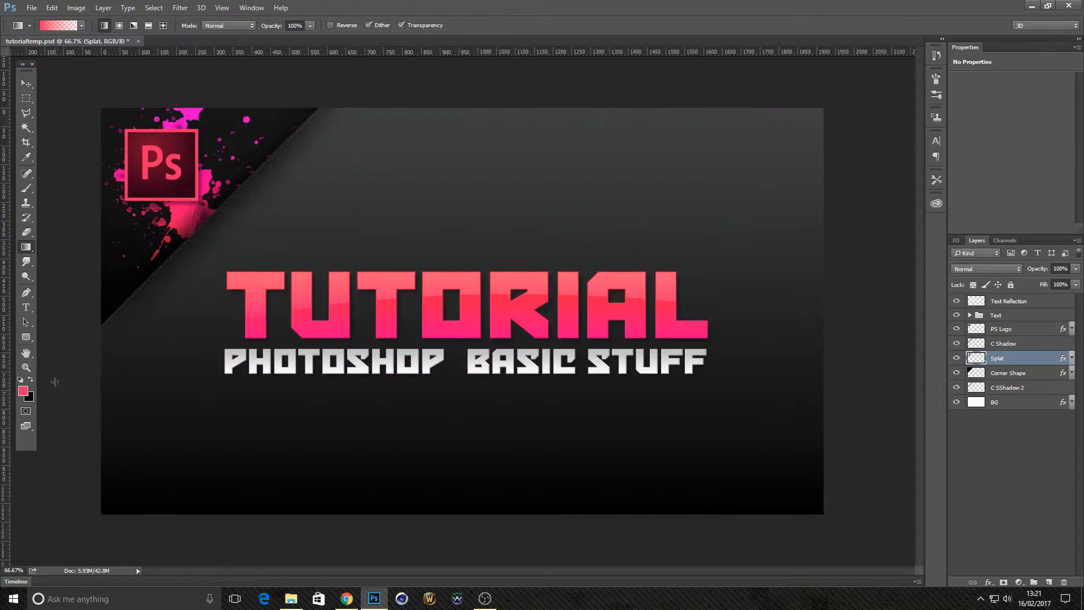
Review the tool variants grouped with the Smudge and Dodge tools.
click(31, 265)
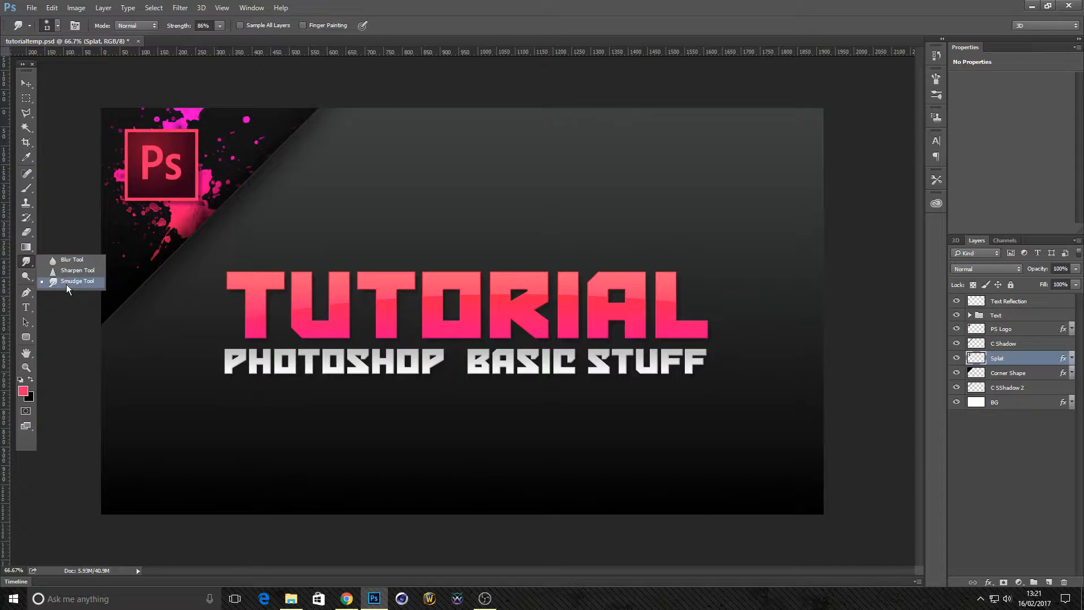
click(22, 266)
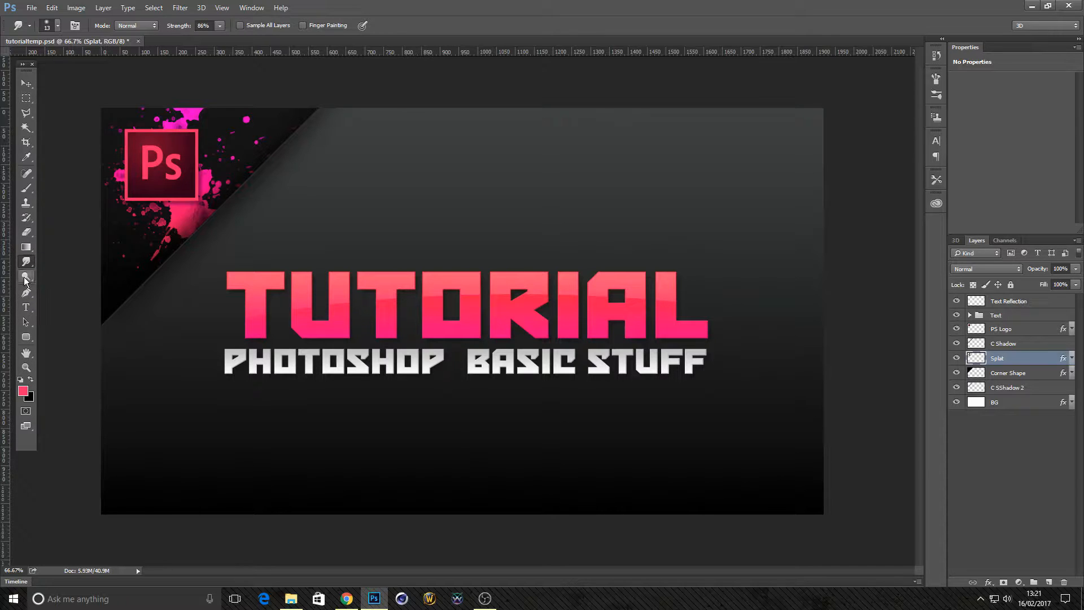
click(23, 276)
right_click(29, 273)
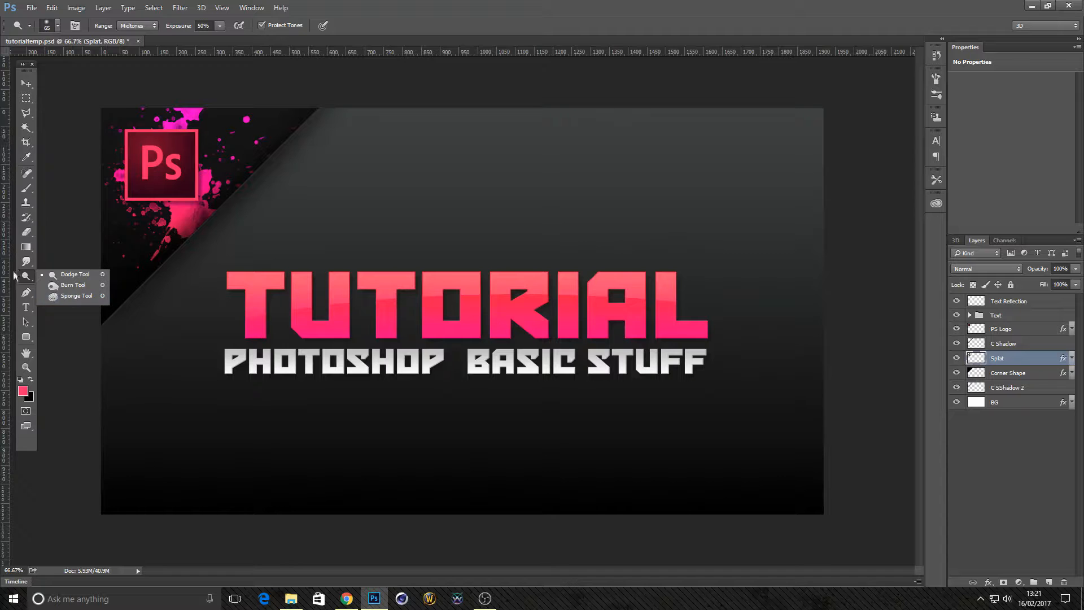
Try drawing a curved open path above the TUTORIAL title with the Pen tool, and discard the path.
click(26, 292)
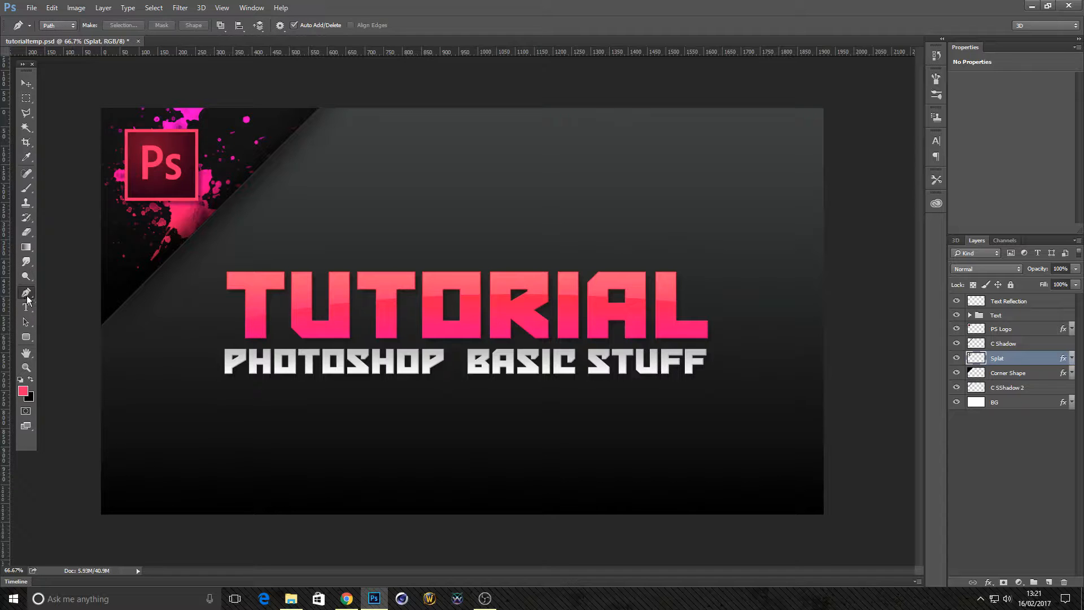
right_click(29, 300)
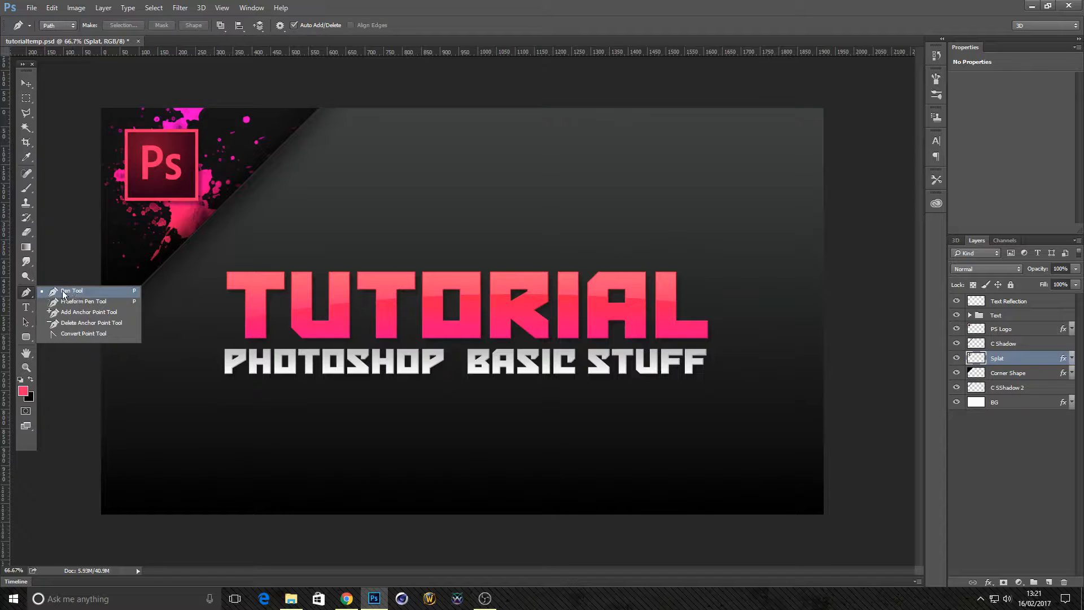
click(28, 292)
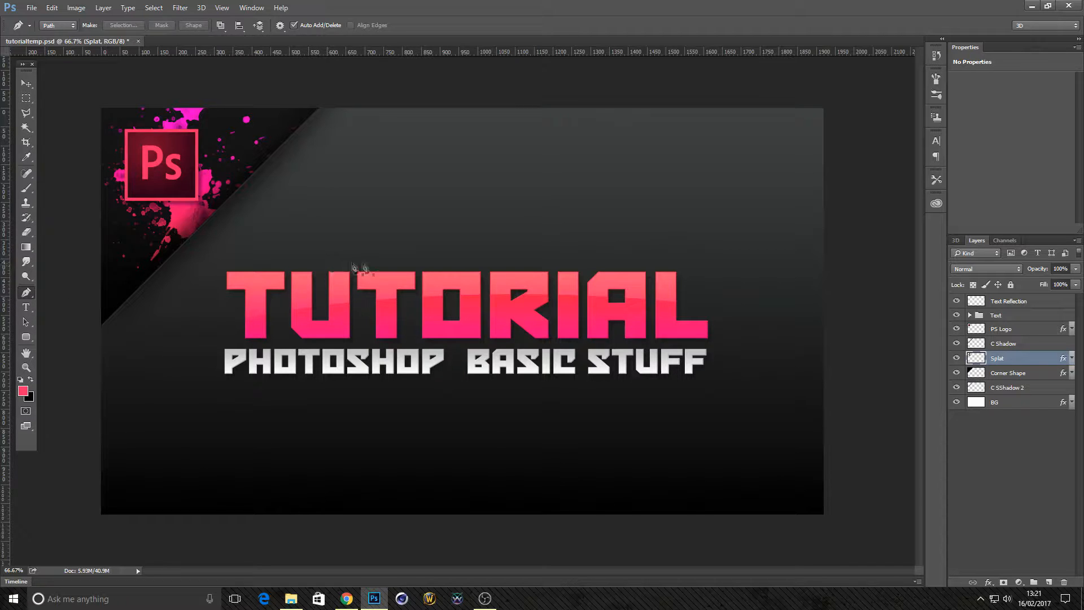
click(375, 227)
click(411, 217)
drag(414, 220, 488, 216)
alt+click(411, 217)
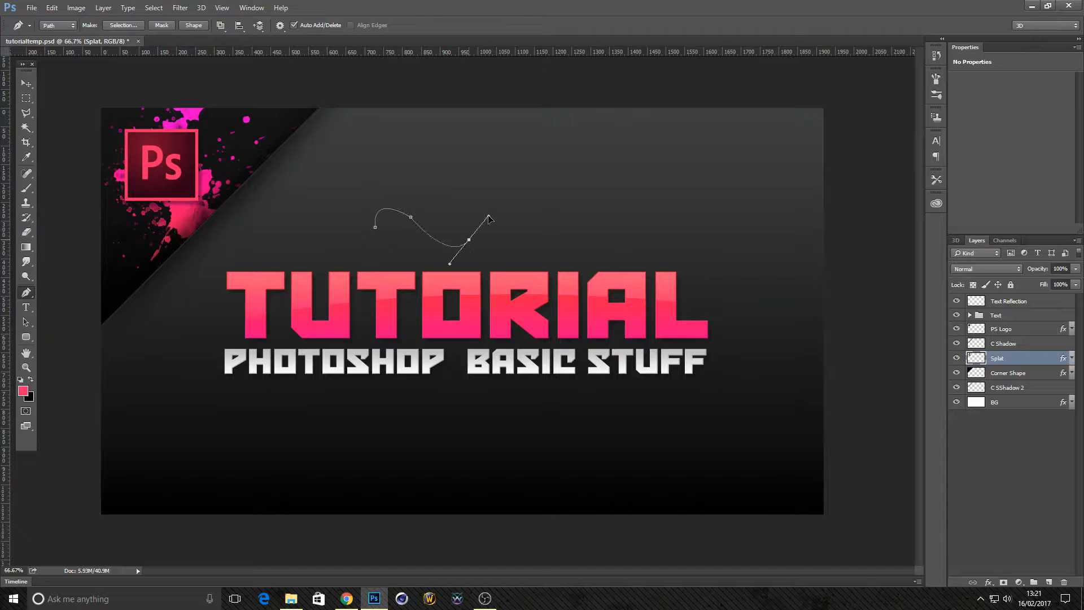
alt+click(468, 239)
drag(513, 275, 455, 309)
key(Escape)
key(Escape)
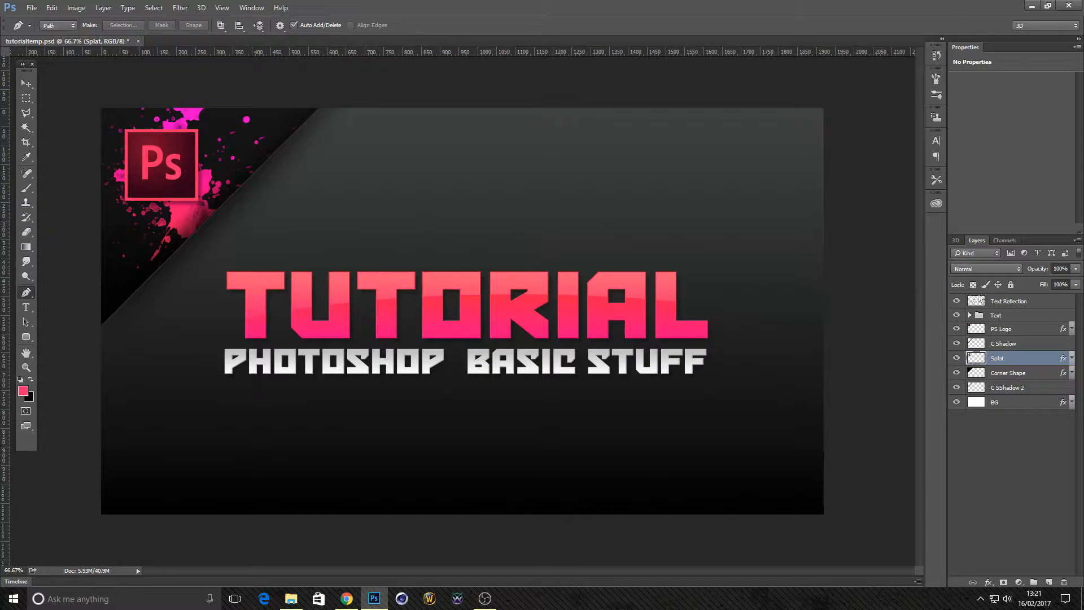
Review the Type tool variants, the character settings and the anti-aliasing options for text.
click(26, 308)
right_click(31, 311)
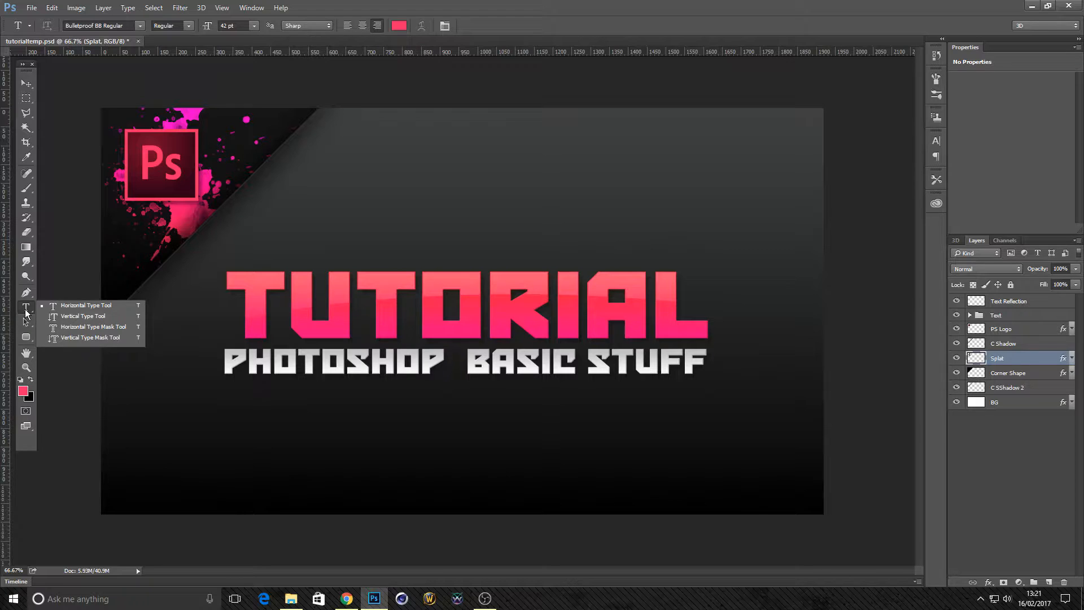
click(25, 310)
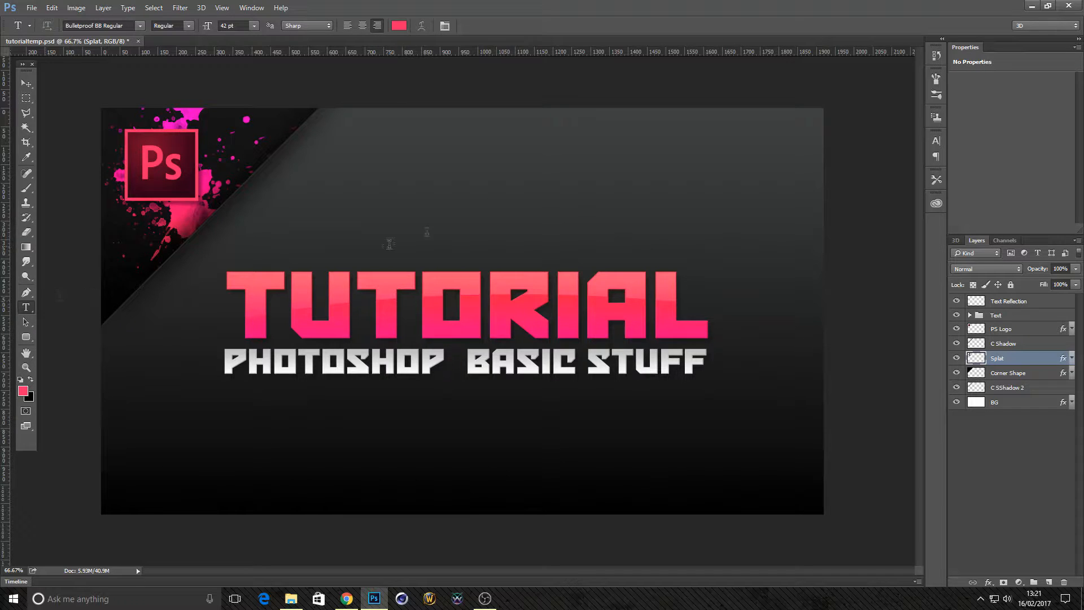
click(936, 142)
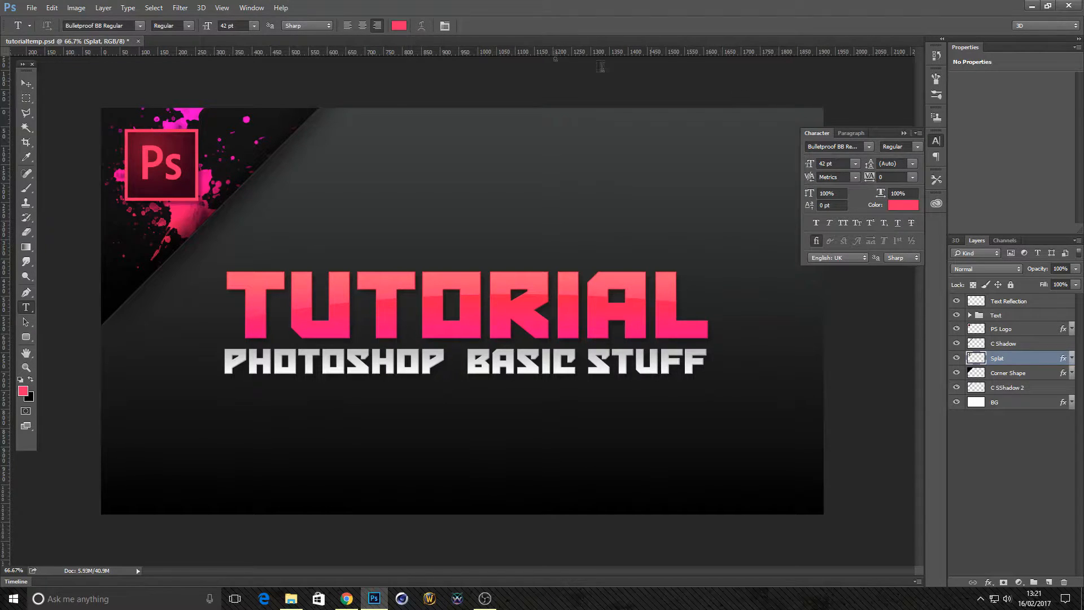
click(305, 26)
click(323, 25)
Review the Path Selection and Direct Selection tools, and collapse the character settings.
click(25, 322)
right_click(26, 323)
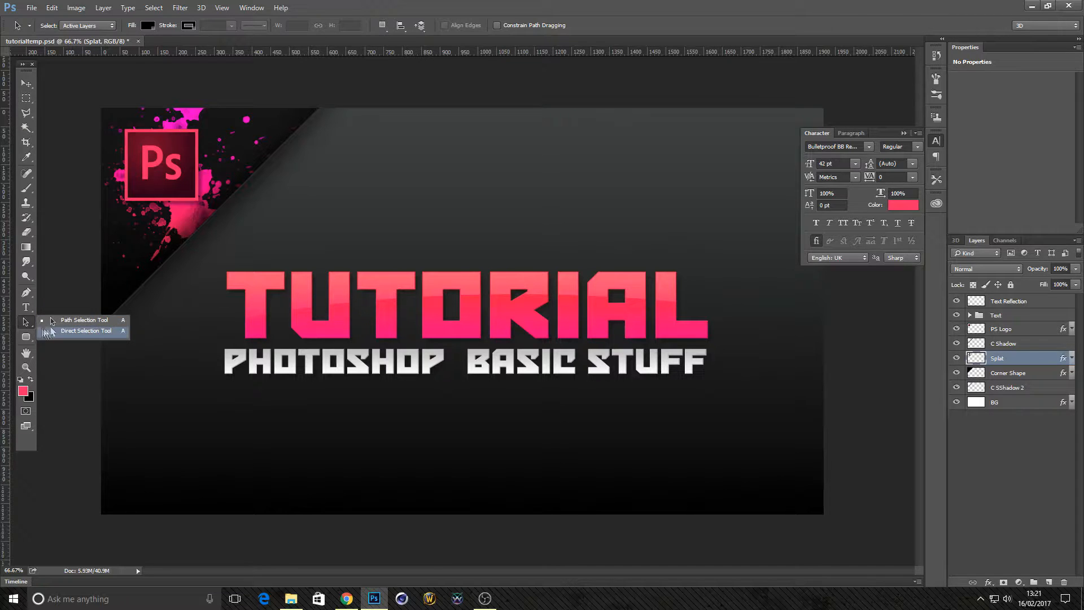
click(21, 324)
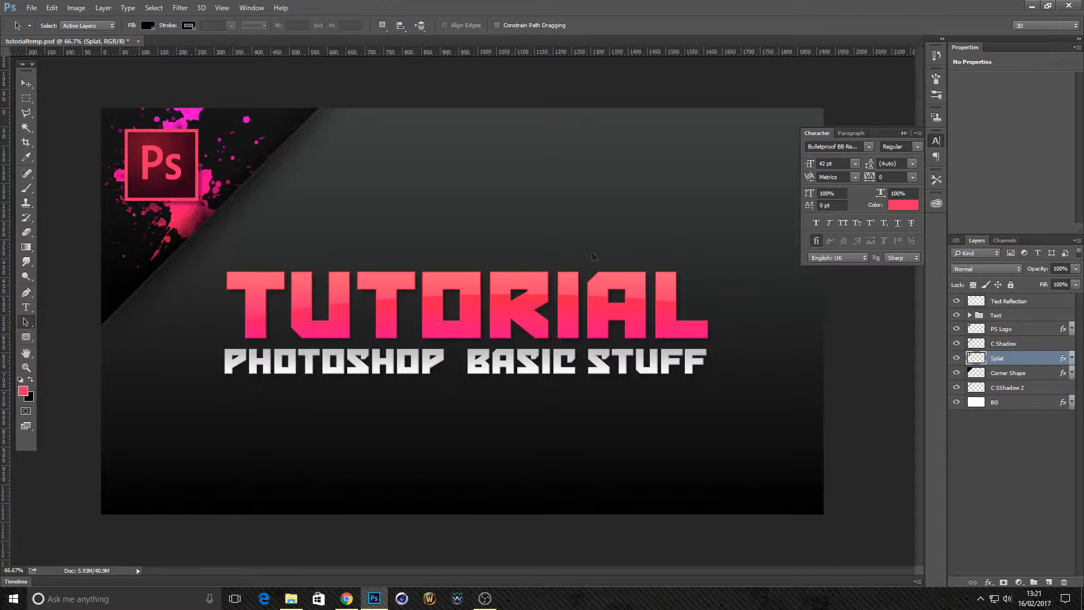
click(903, 133)
Review the shape tools grouped with the Rounded Rectangle tool.
click(26, 337)
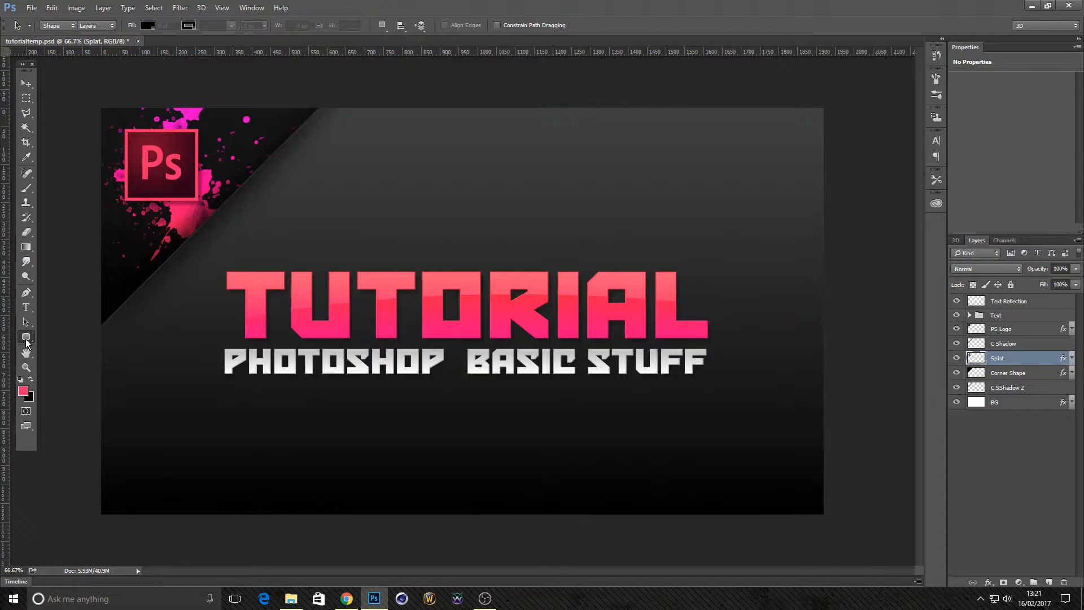
right_click(26, 339)
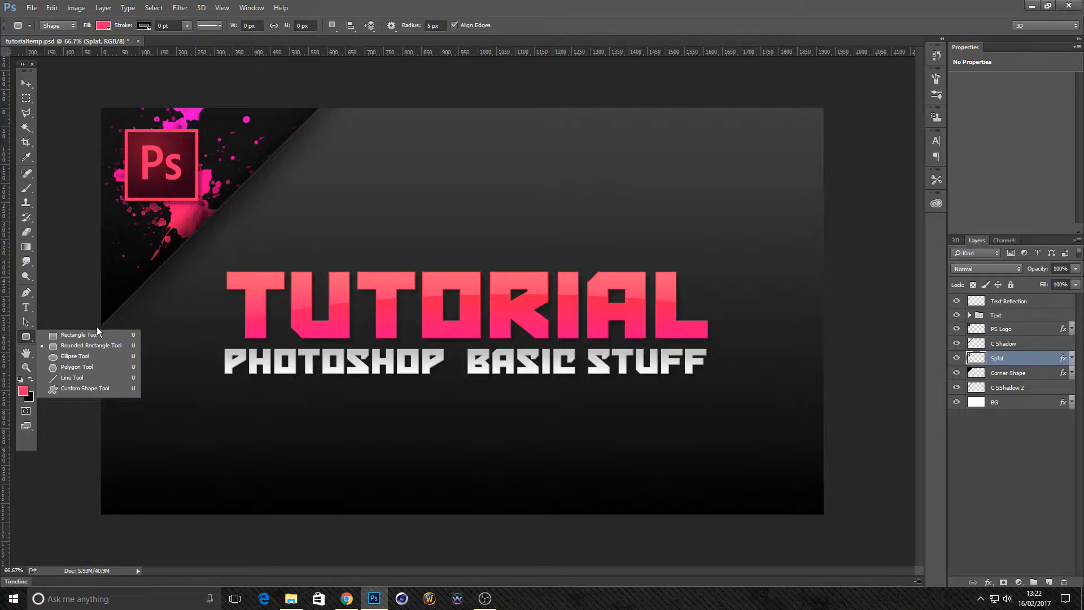
click(23, 339)
right_click(25, 341)
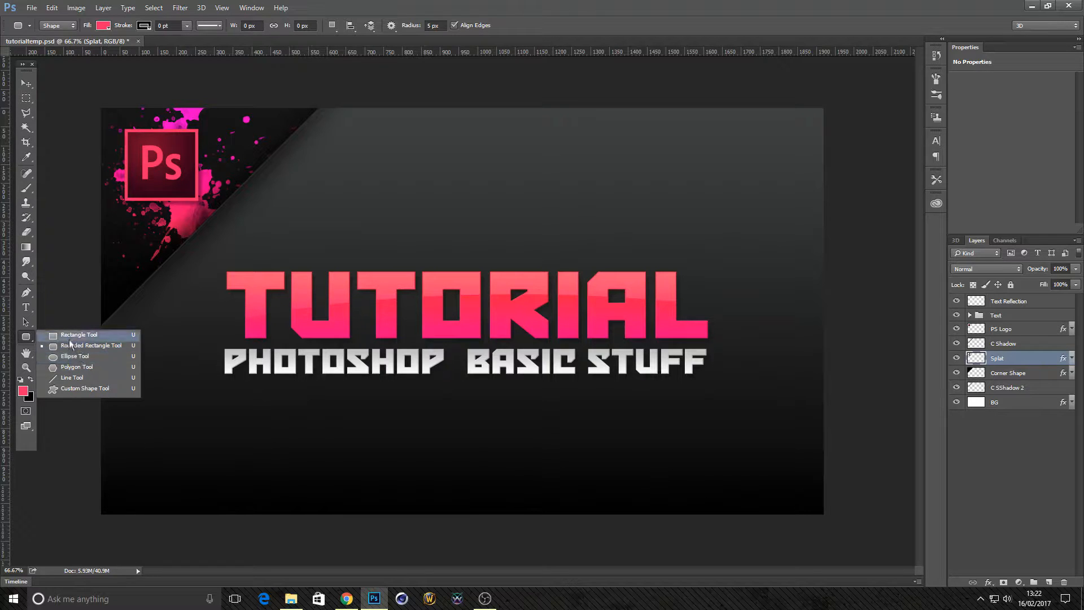
click(26, 340)
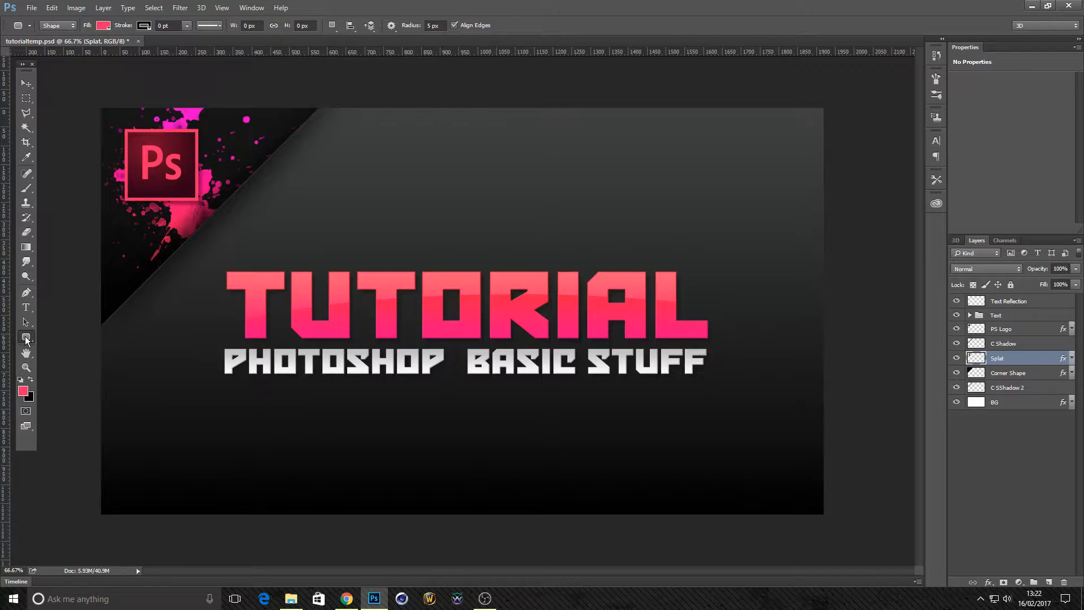
Draw a pinkish red rounded rectangle about 373 by 269 px with a 5 px corner radius just above the TUTORIAL title.
right_click(25, 339)
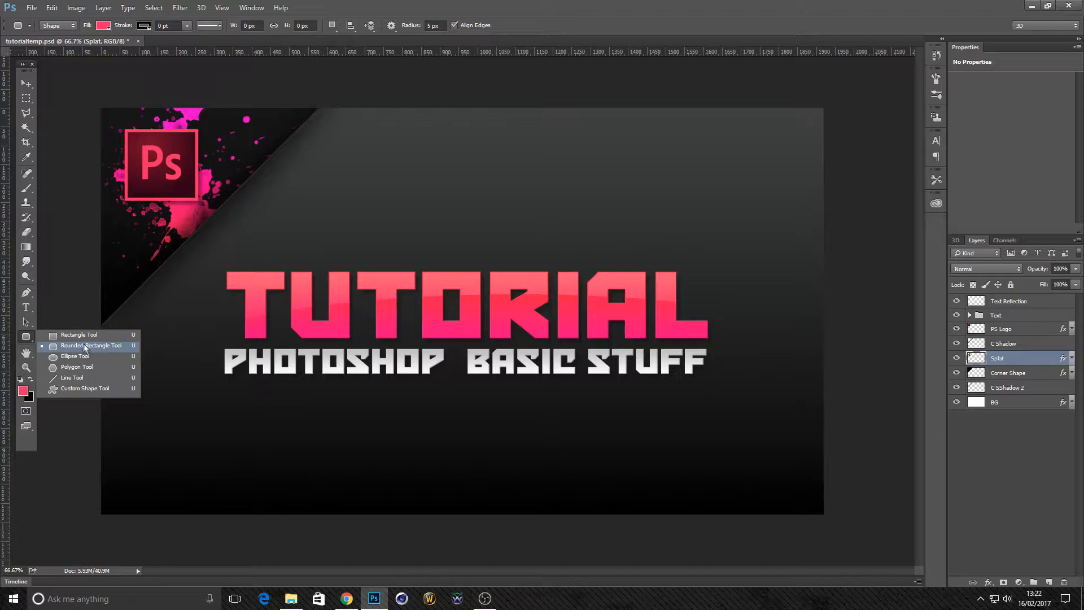
click(24, 340)
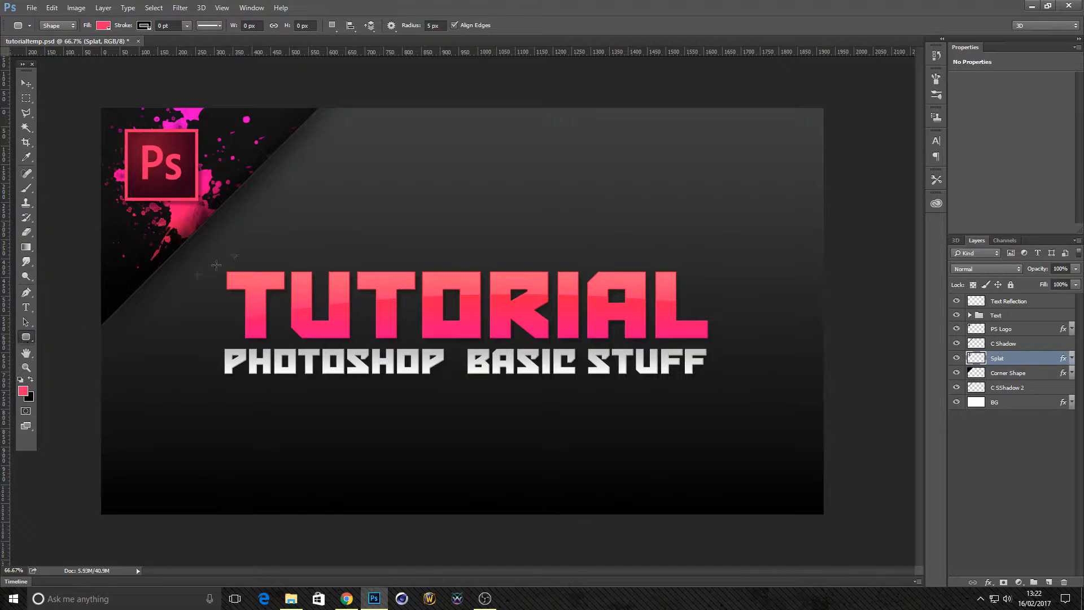
drag(334, 173, 473, 274)
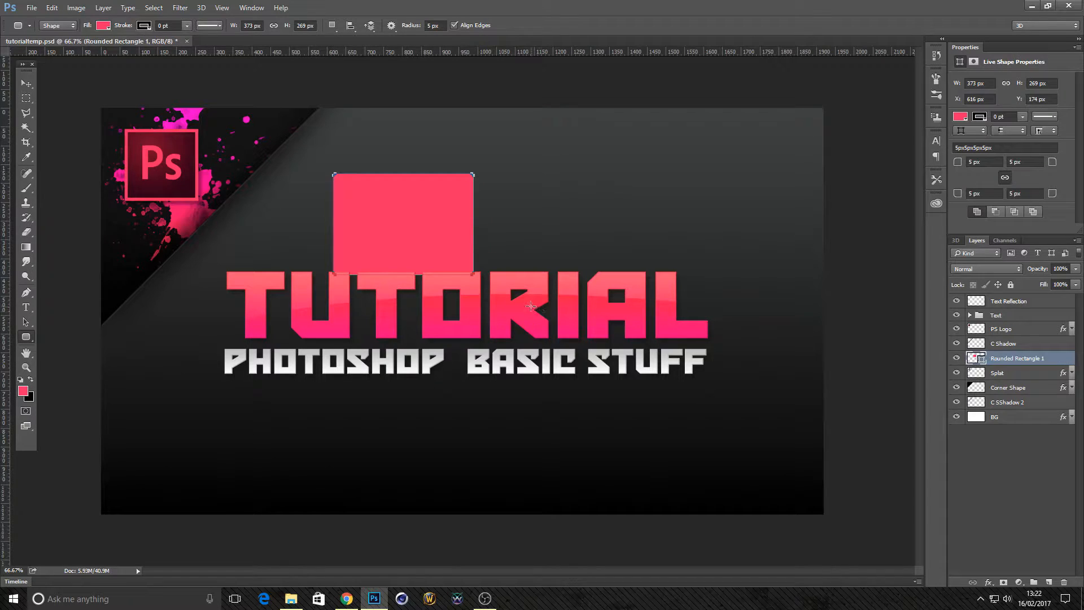
Undo the rounded rectangle drawn above the TUTORIAL title.
click(57, 8)
click(99, 20)
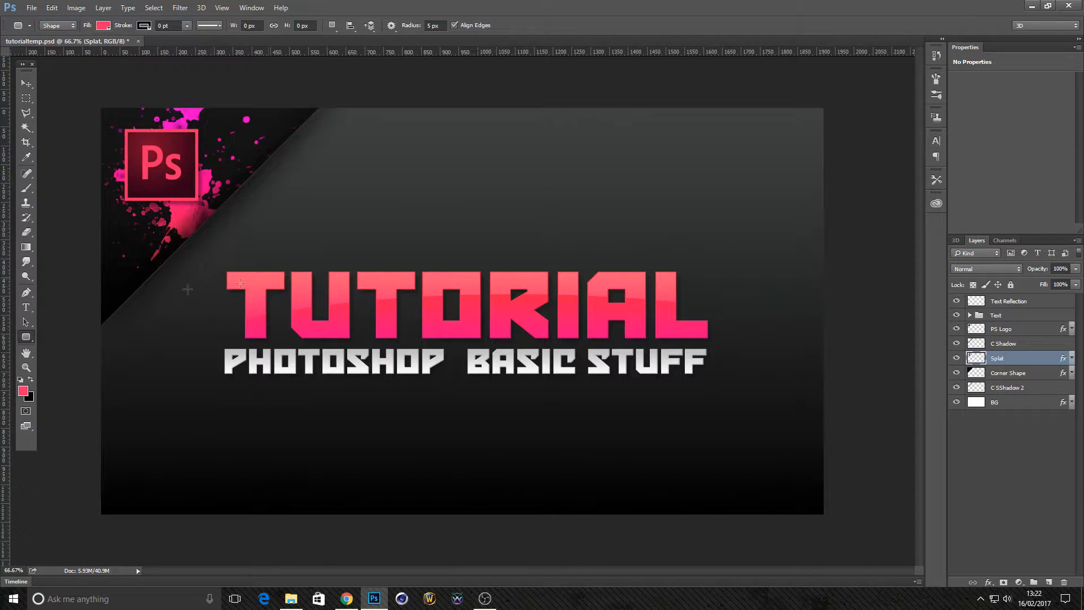
Try another rounded rectangle, about 636 by 294 px, above the middle of the TUTORIAL title, and undo it.
right_click(21, 336)
click(21, 336)
right_click(25, 339)
click(90, 345)
drag(387, 163, 628, 275)
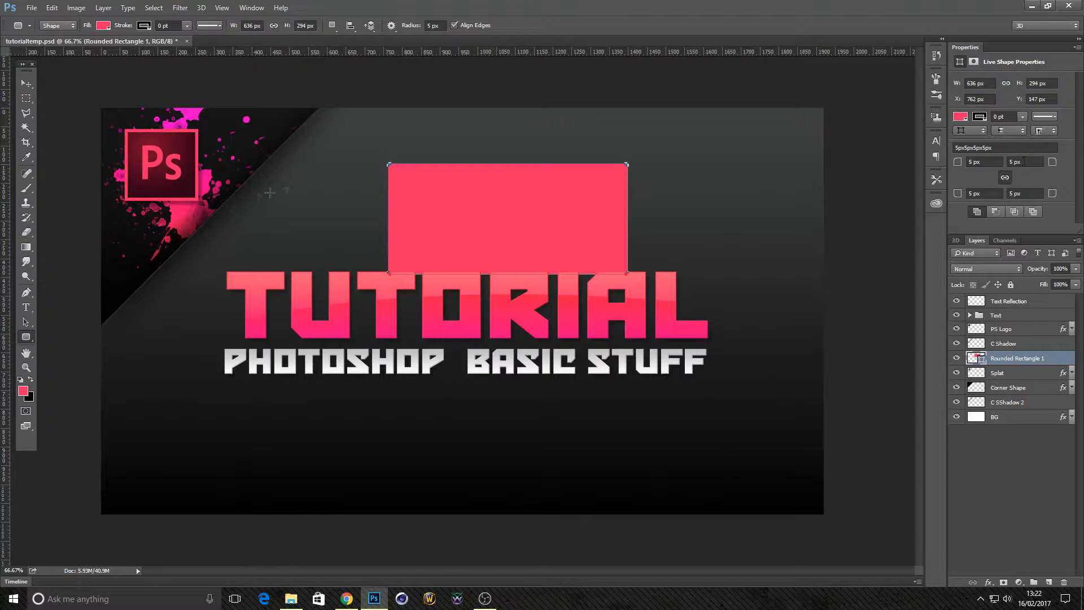
click(303, 226)
click(52, 8)
click(79, 19)
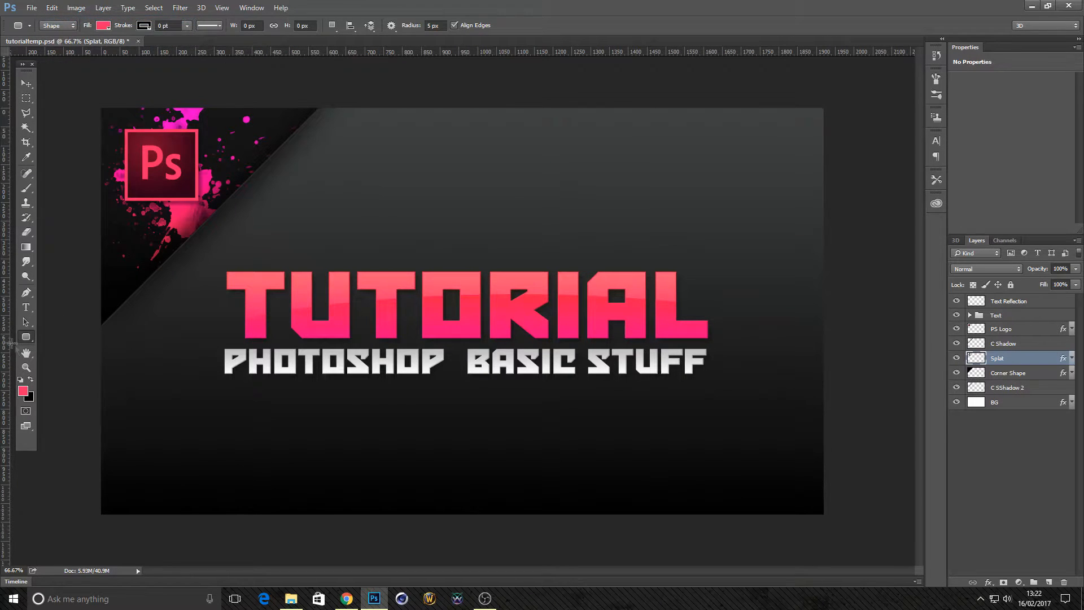
Review the Hand tool variants, and try the Zoom tool by magnifying the title to 200% and zooming back out.
click(25, 354)
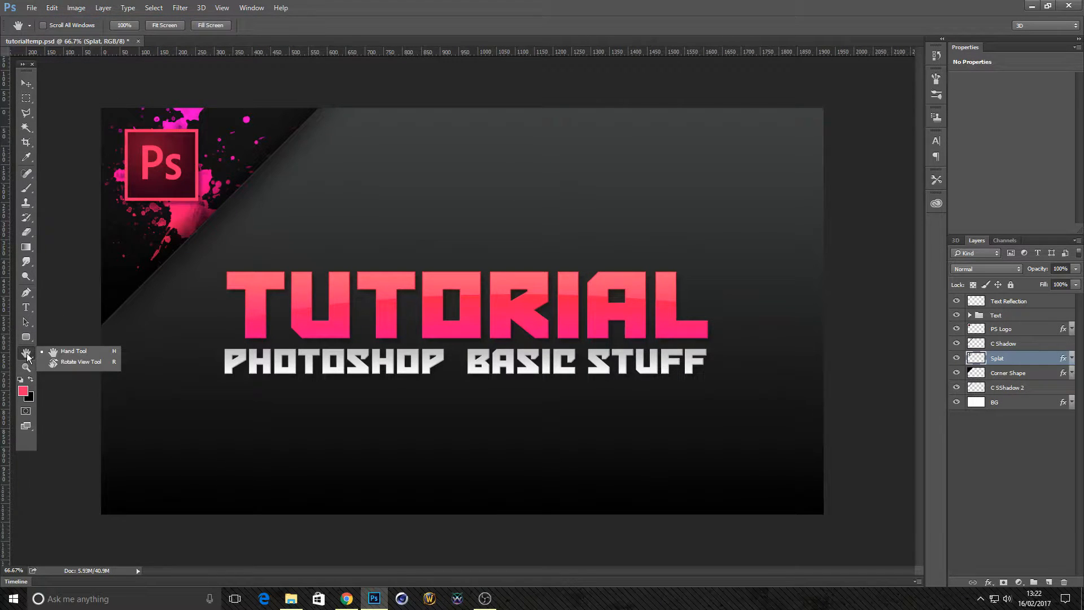
click(26, 367)
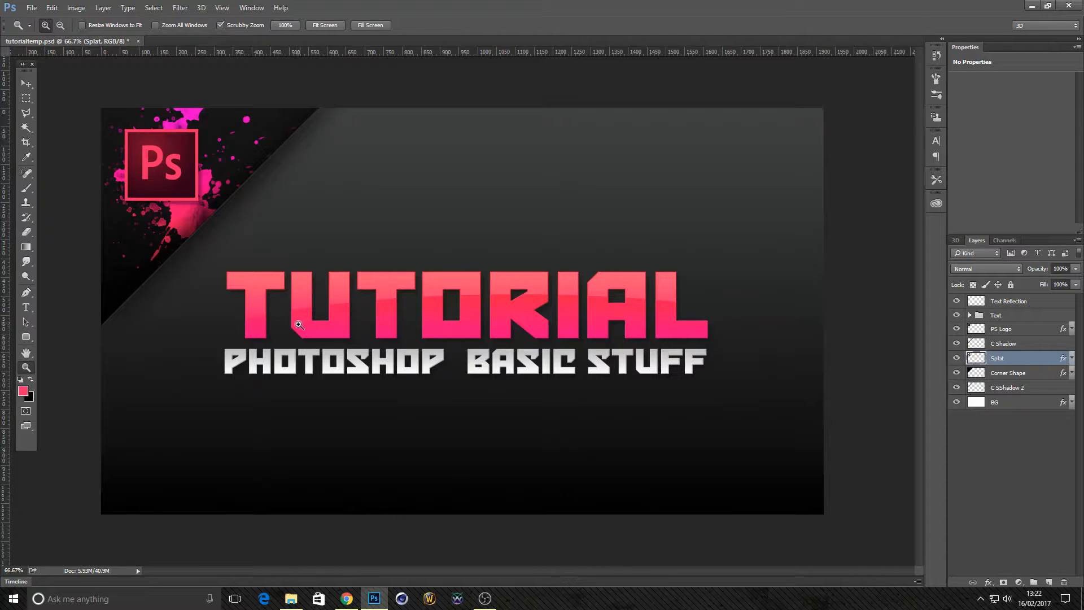
click(412, 251)
click(412, 249)
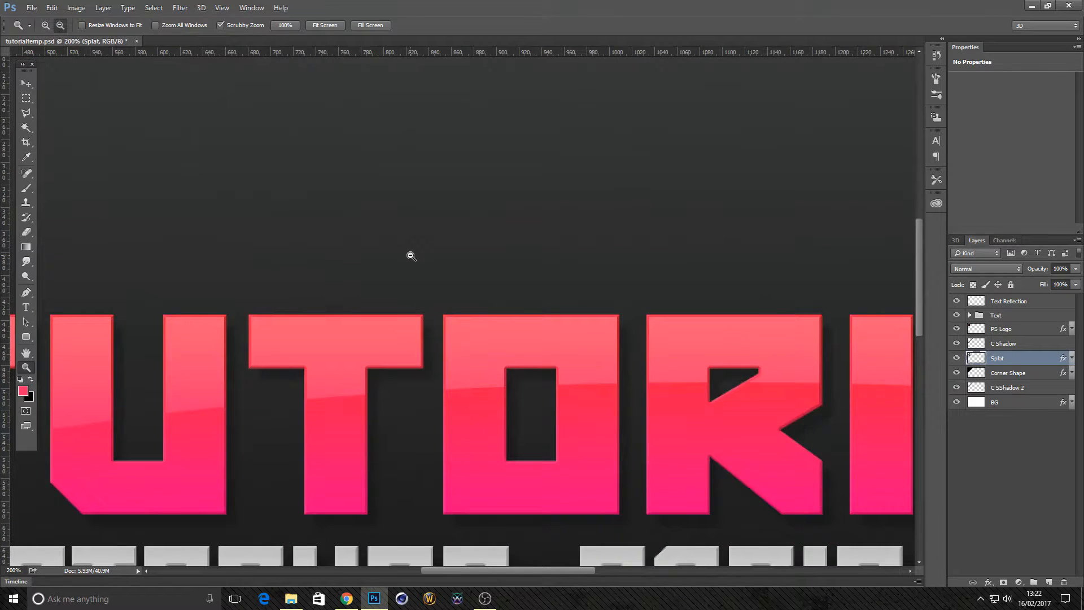
alt+click(411, 256)
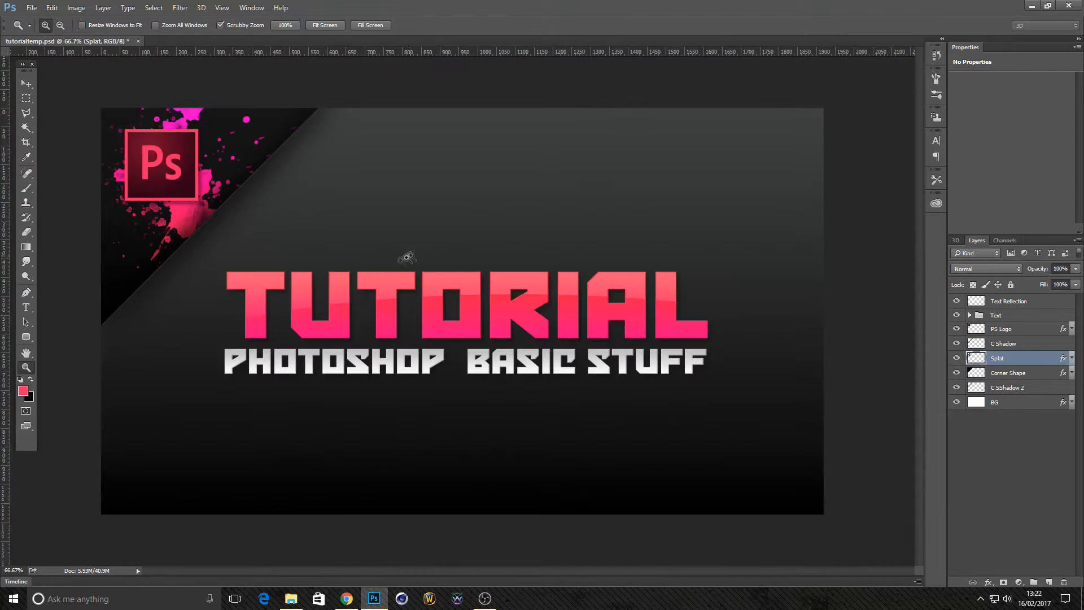
Zoom in on the TUTORIAL title, review the preset zoom options, and zoom out until the canvas is at 50%.
click(359, 257)
right_click(360, 258)
right_click(330, 239)
right_click(429, 218)
scroll(339, 342, down, 2)
scroll(340, 337, up, 2)
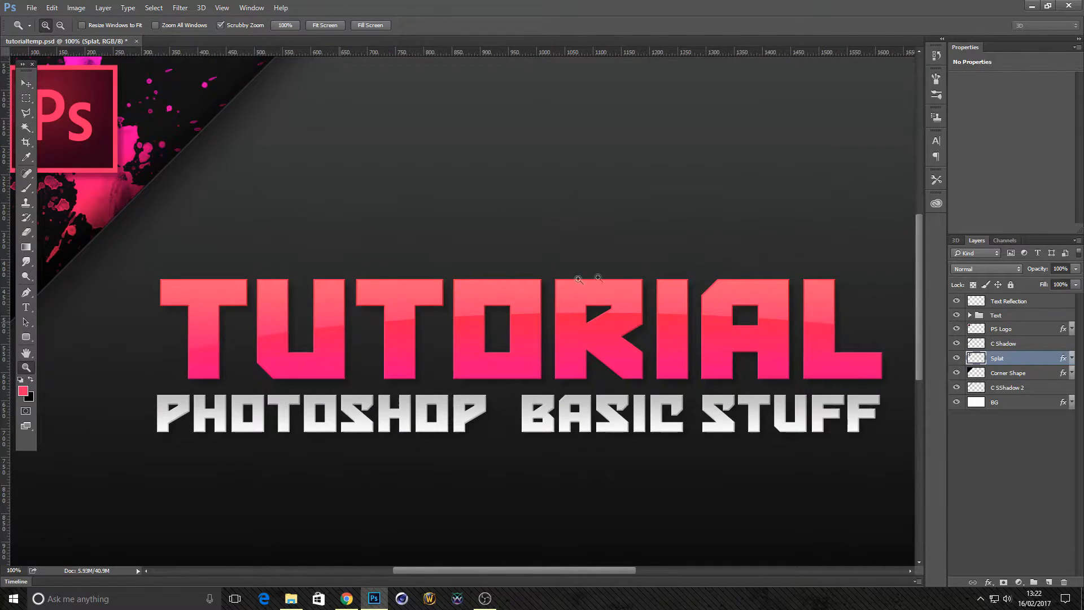
click(487, 298)
right_click(479, 320)
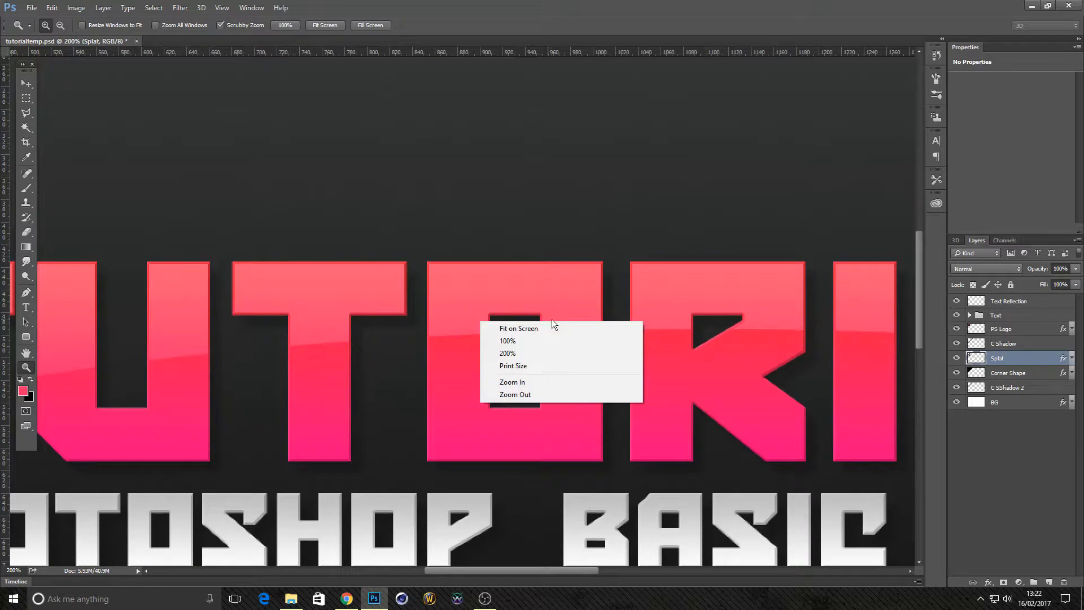
right_click(379, 271)
right_click(380, 271)
key(alt)
alt+click(372, 272)
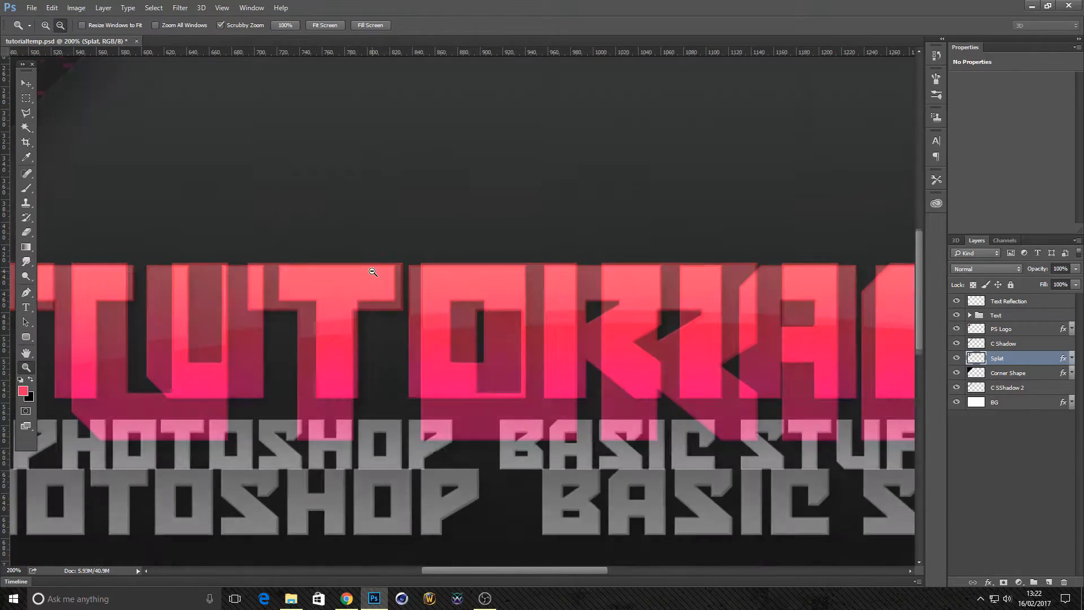
alt+click(372, 272)
alt+click(372, 272)
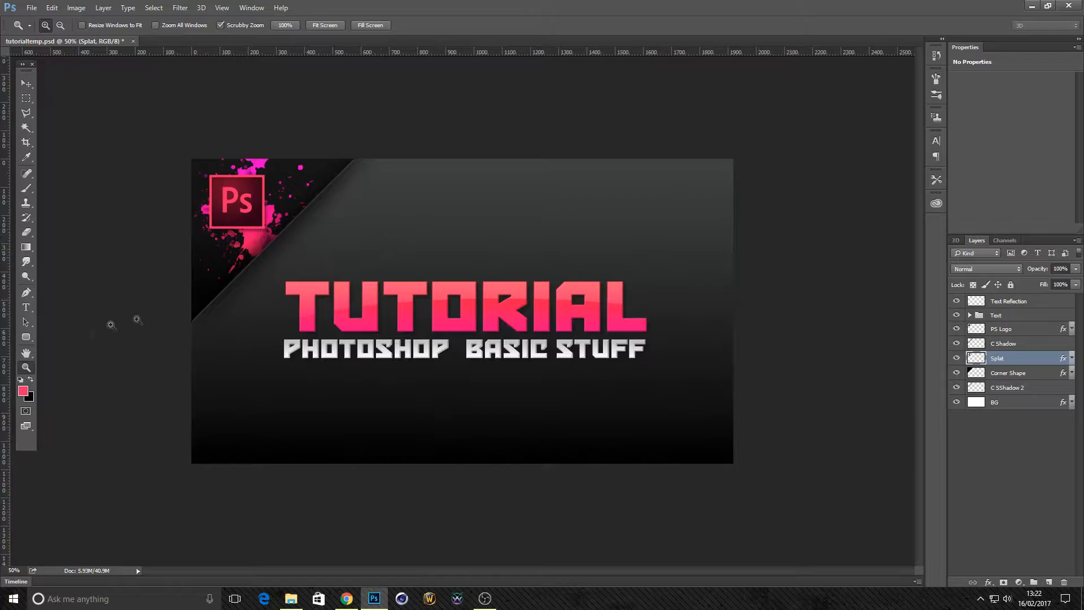
Swap the foreground and background colors, and preview dark green 006507 in the foreground color picker without applying it.
click(31, 380)
click(25, 390)
mouse_move(804, 363)
mouse_down()
mouse_move(908, 249)
mouse_move(866, 410)
mouse_move(880, 418)
mouse_up()
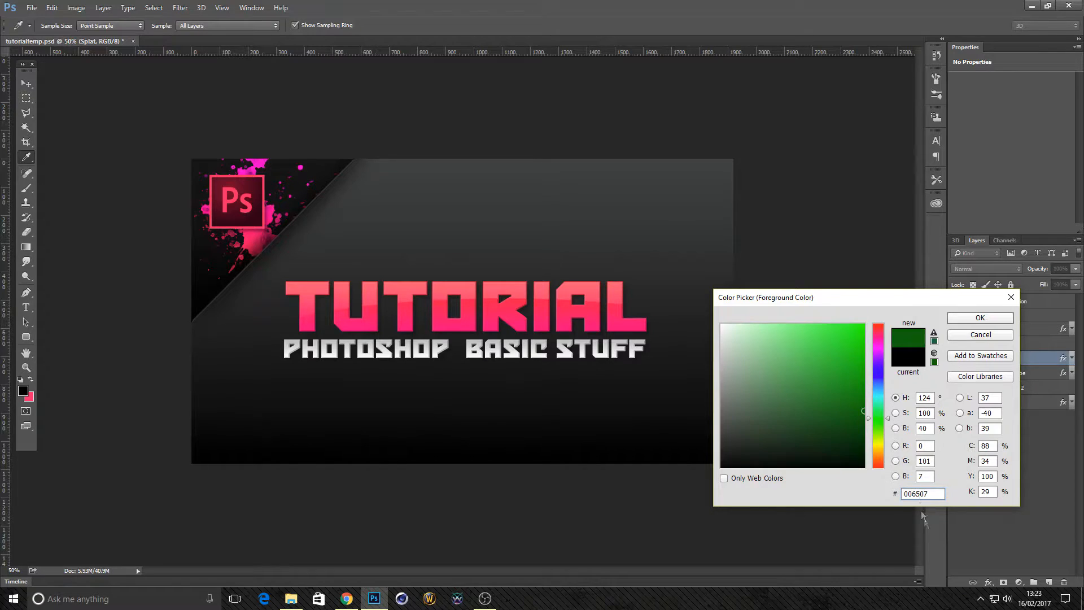
double_click(935, 490)
click(981, 335)
key(z)
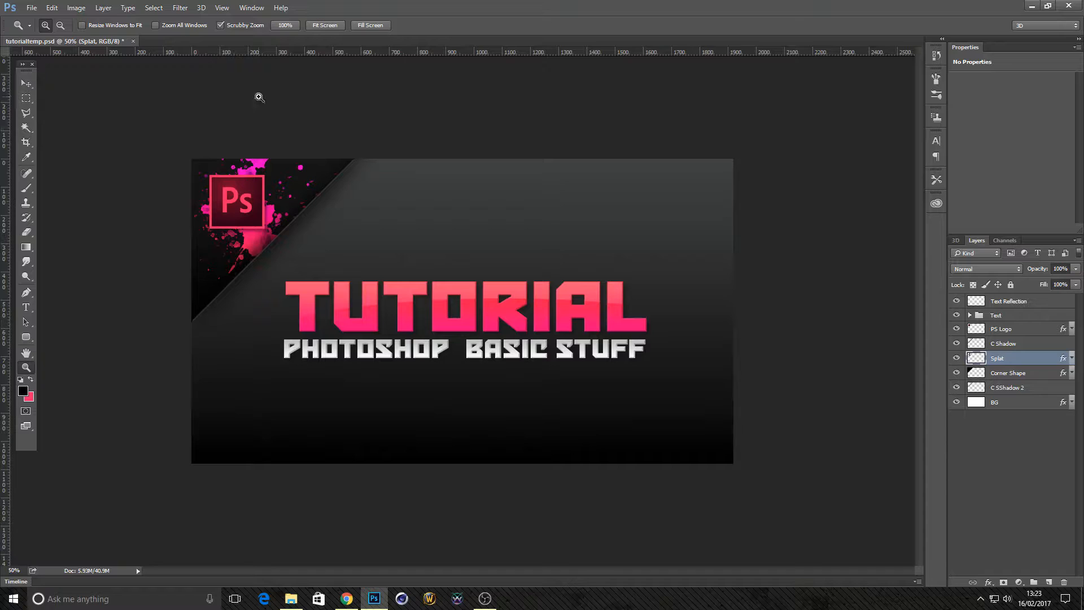
Close tutorialtemp.psd and start setting up a new 1920 by 1080 pixel document named tutorial 1.
click(133, 42)
click(550, 218)
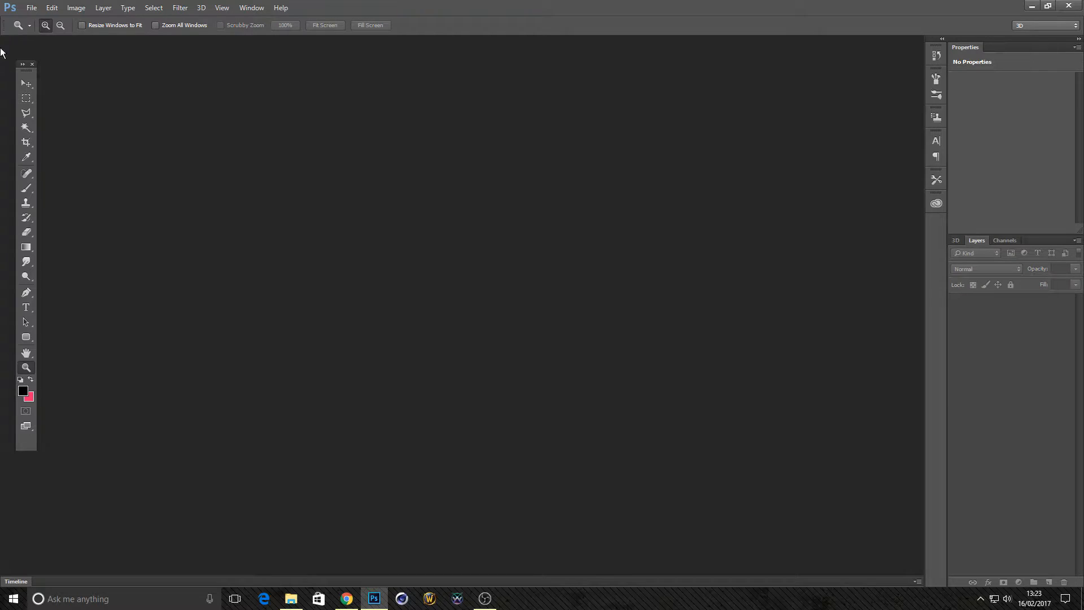
click(31, 8)
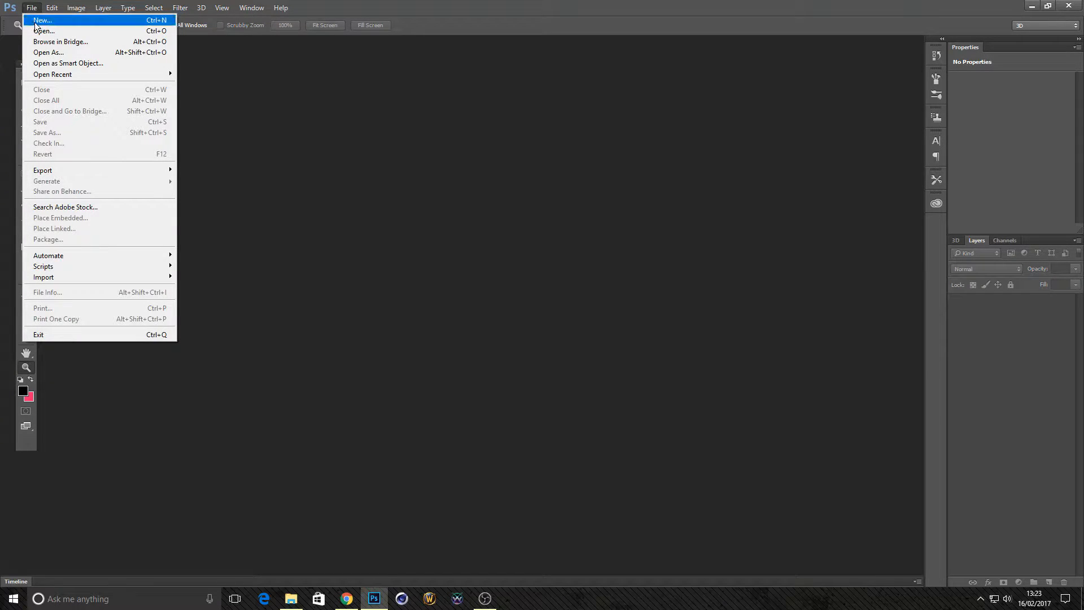
click(35, 25)
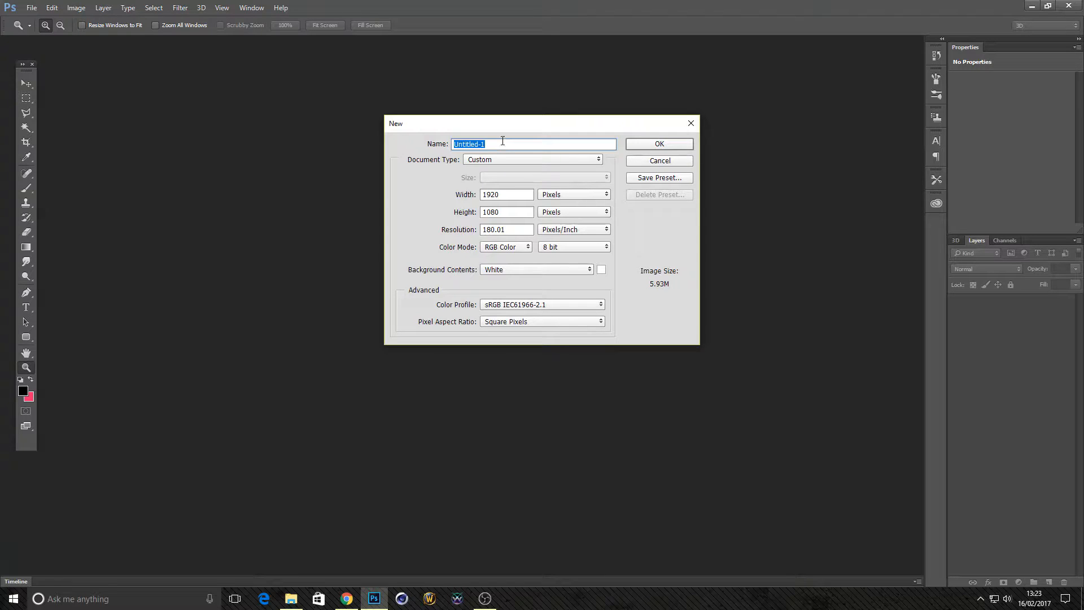
text(tutorial 1)
click(524, 193)
click(586, 197)
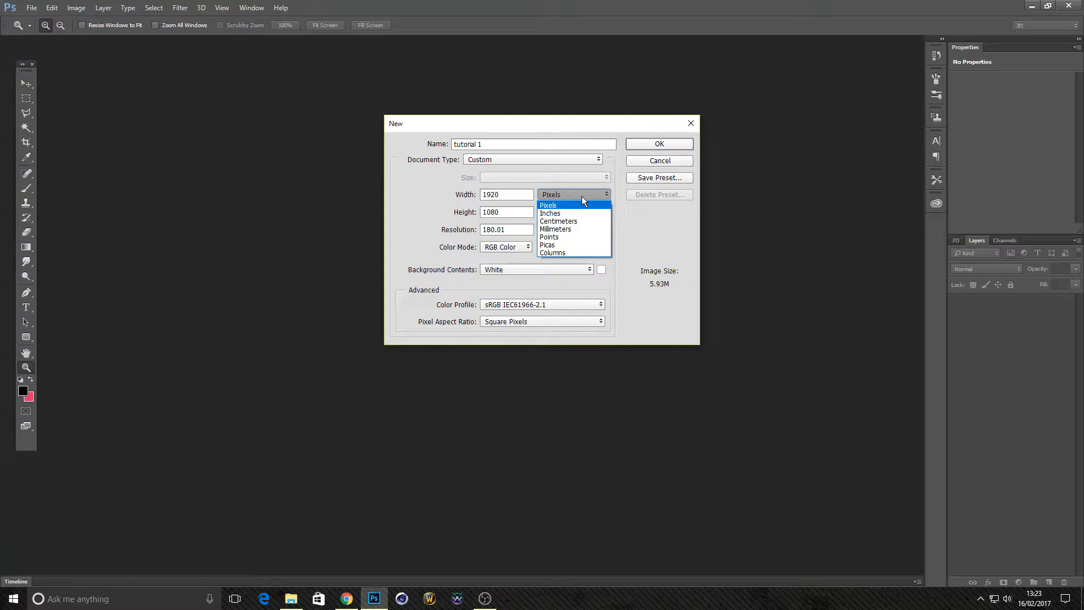
click(581, 195)
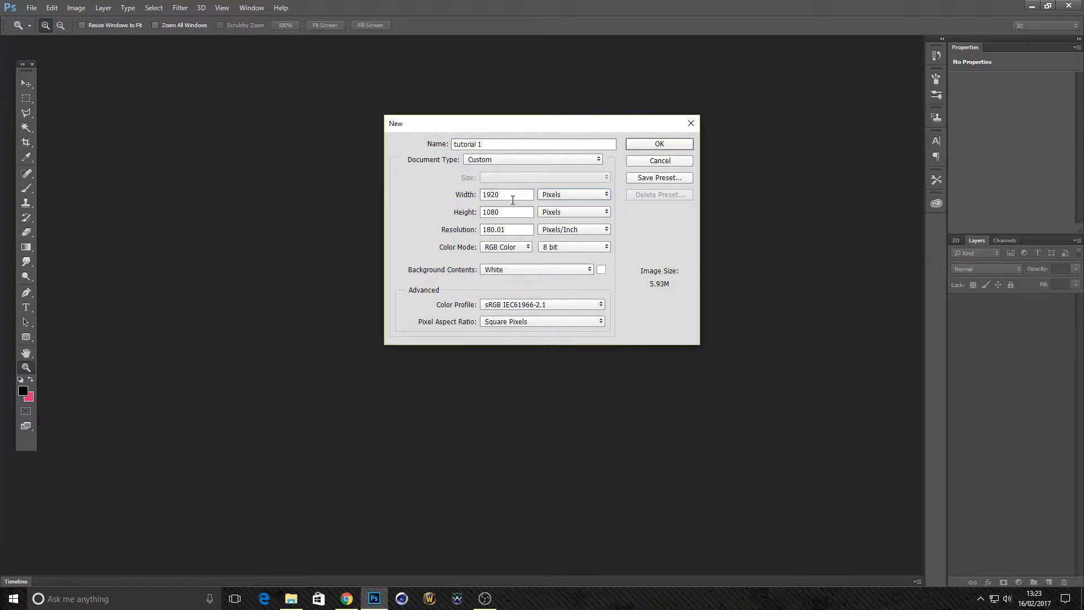
Set the new document's resolution to 72 pixels/inch, keep the white background contents, and create it.
drag(517, 228, 388, 219)
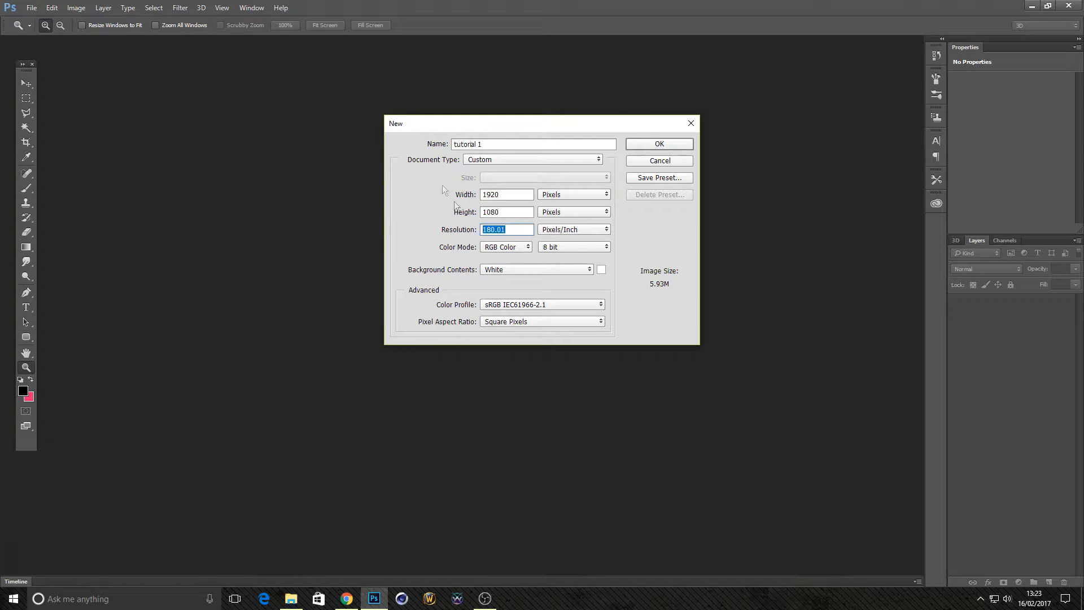
text(72)
click(519, 271)
click(520, 269)
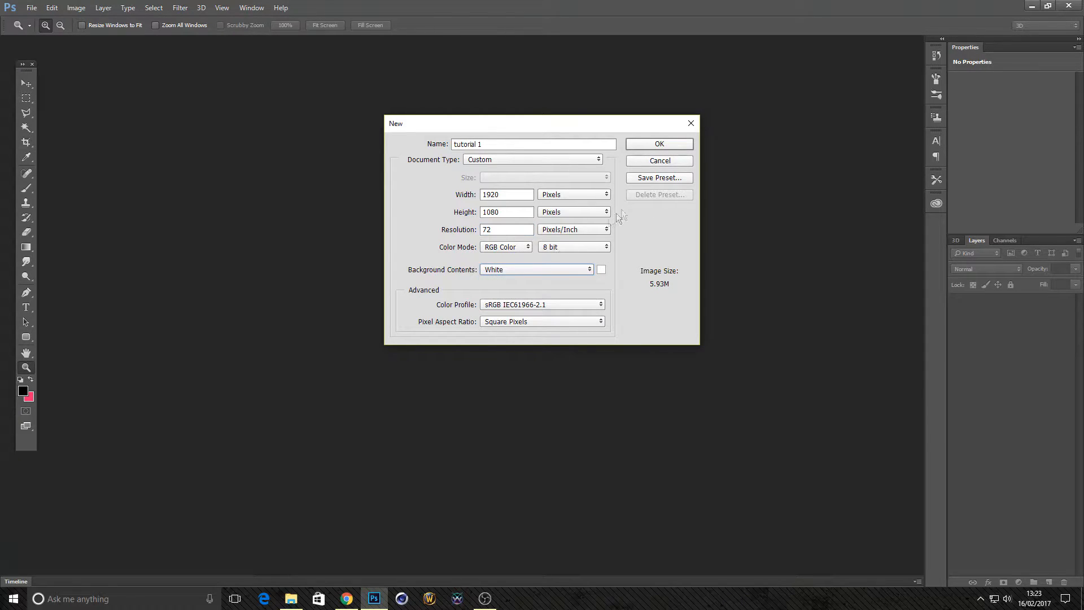
click(669, 144)
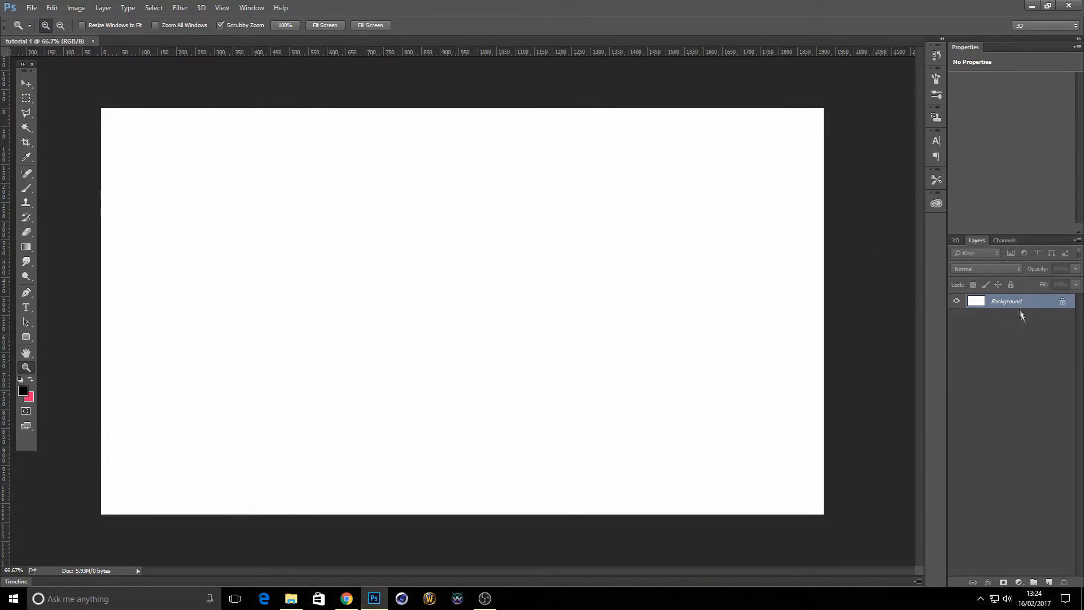
Unlock the Background layer and rename it BG.
click(1062, 303)
double_click(1042, 305)
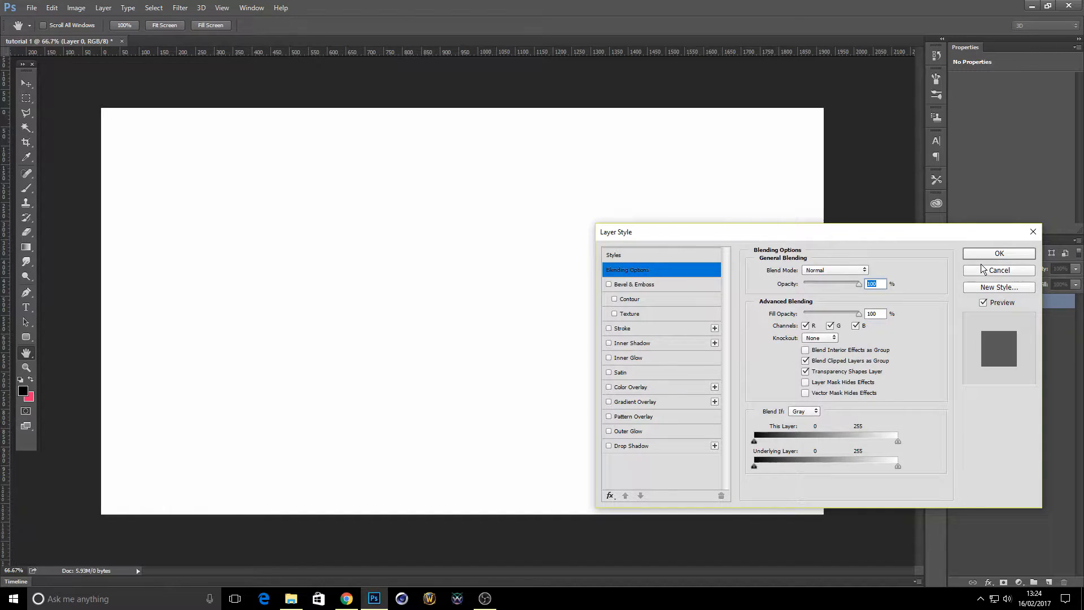
click(983, 269)
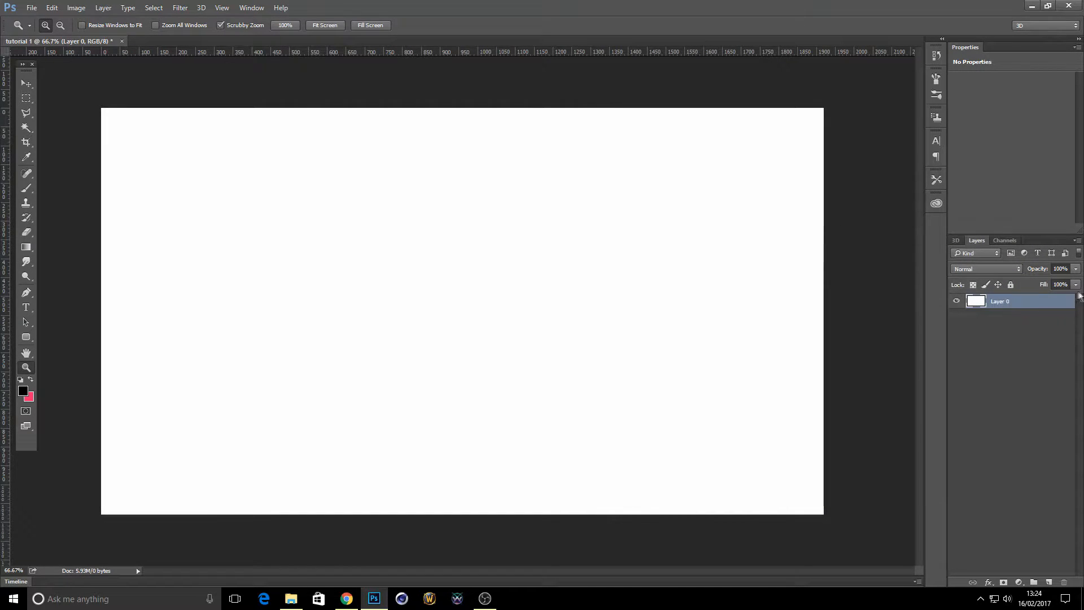
double_click(1000, 302)
text(B)
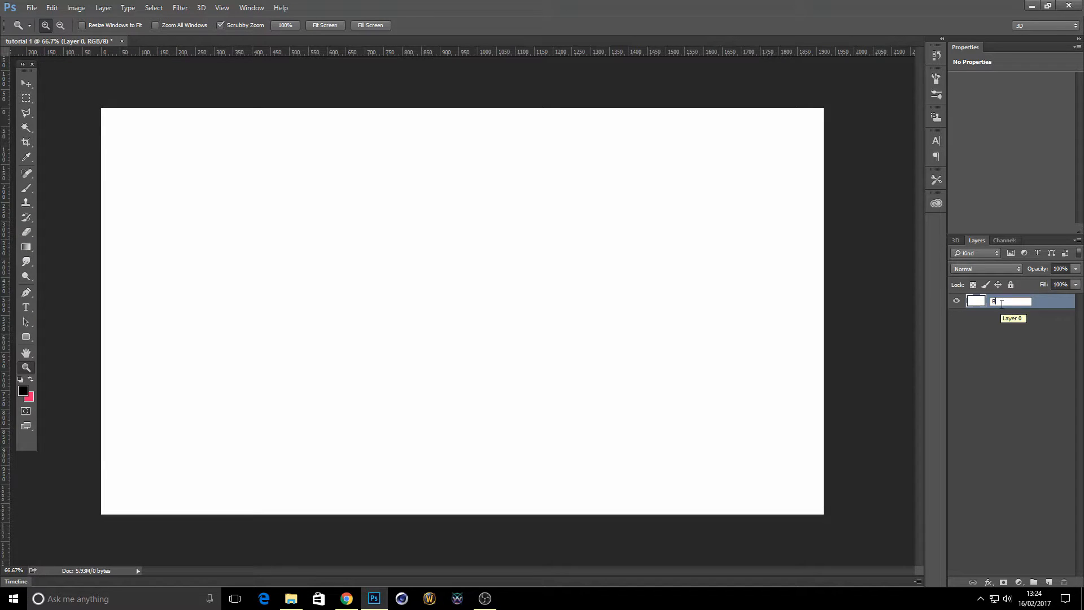
text(G)
key(Return)
Add a linear Gradient Overlay to the BG layer and set its starting color stop to black.
double_click(1025, 304)
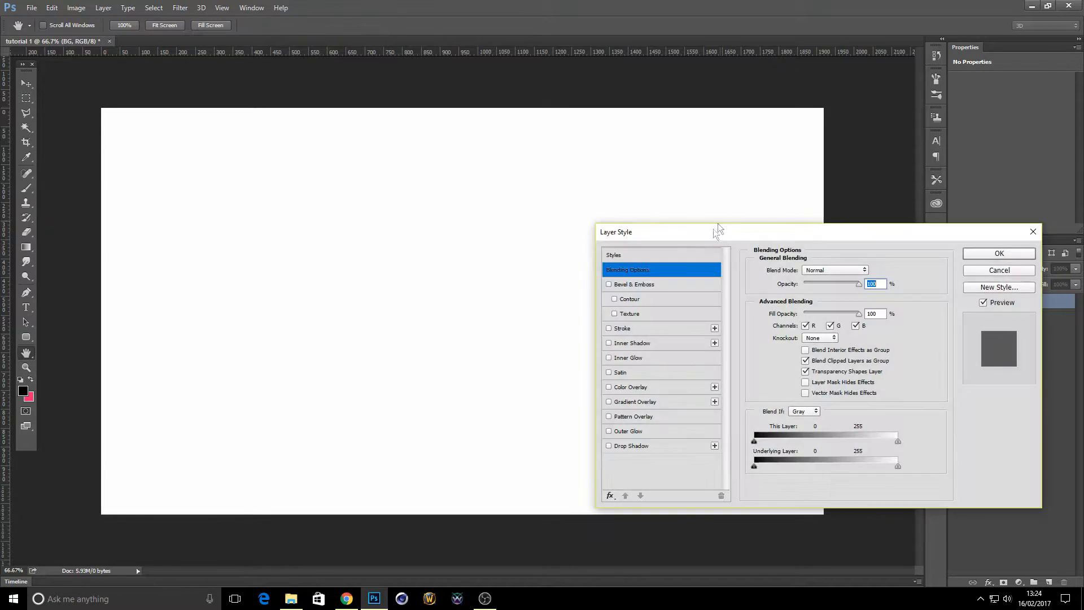
click(675, 401)
click(815, 297)
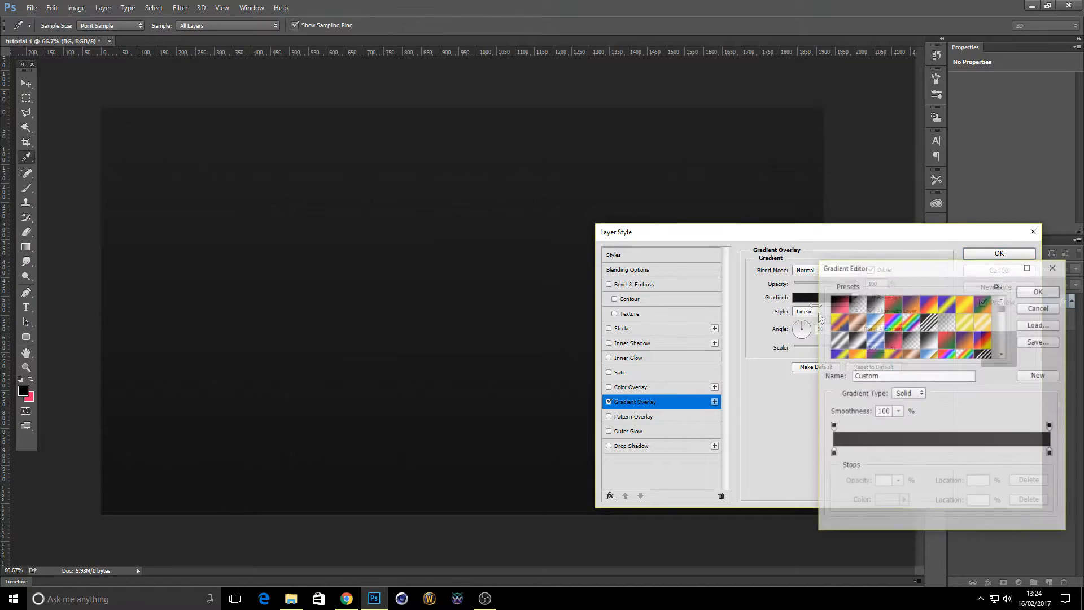
double_click(834, 452)
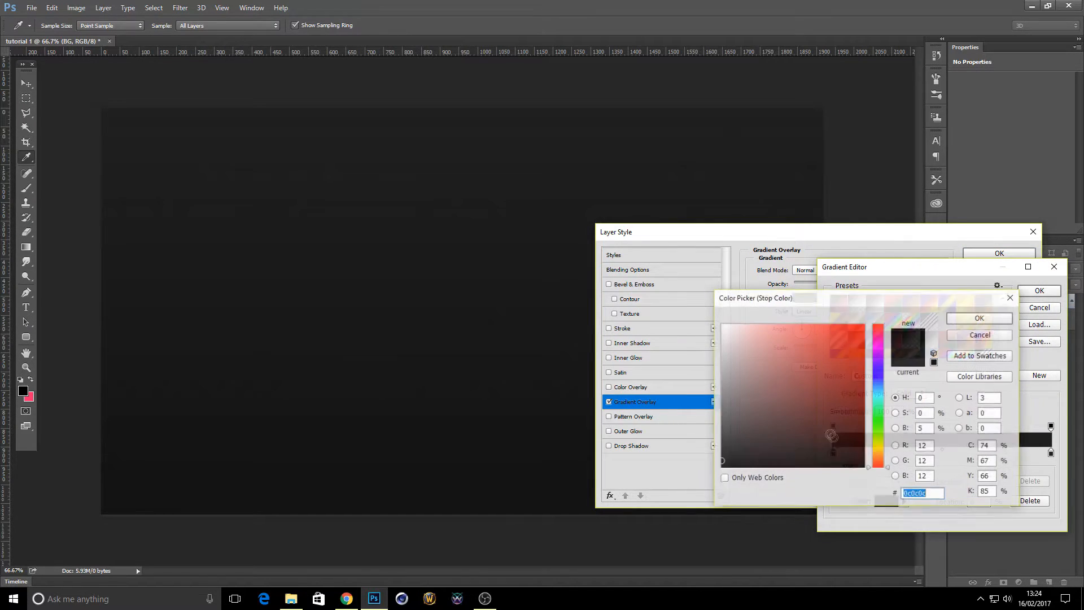
click(972, 319)
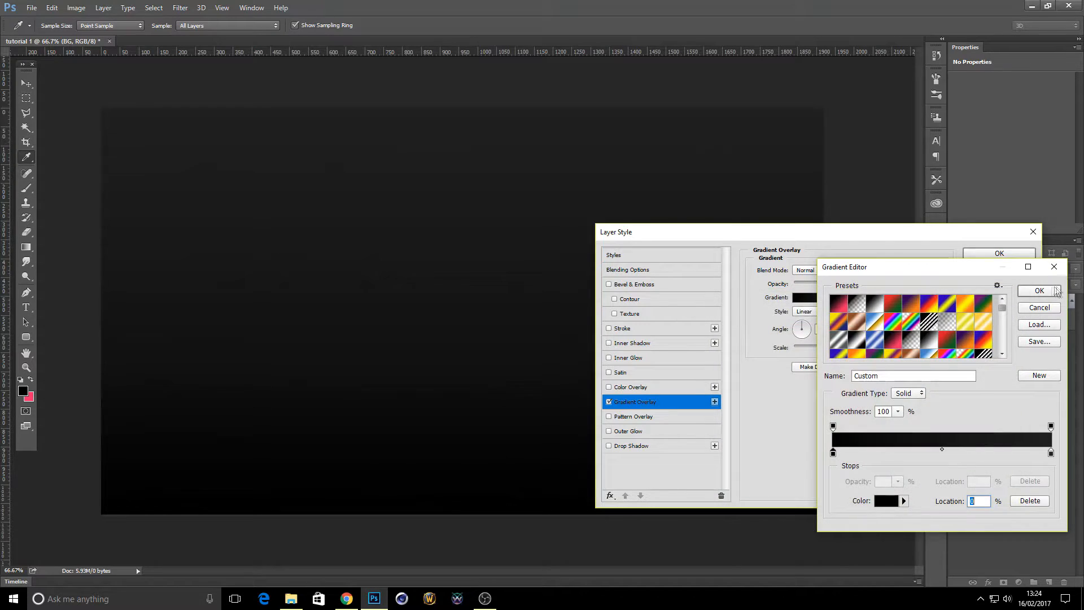
Set the gradient's ending color stop to dark gray 292929 and apply the Gradient Overlay to the BG layer.
click(1050, 453)
double_click(1050, 454)
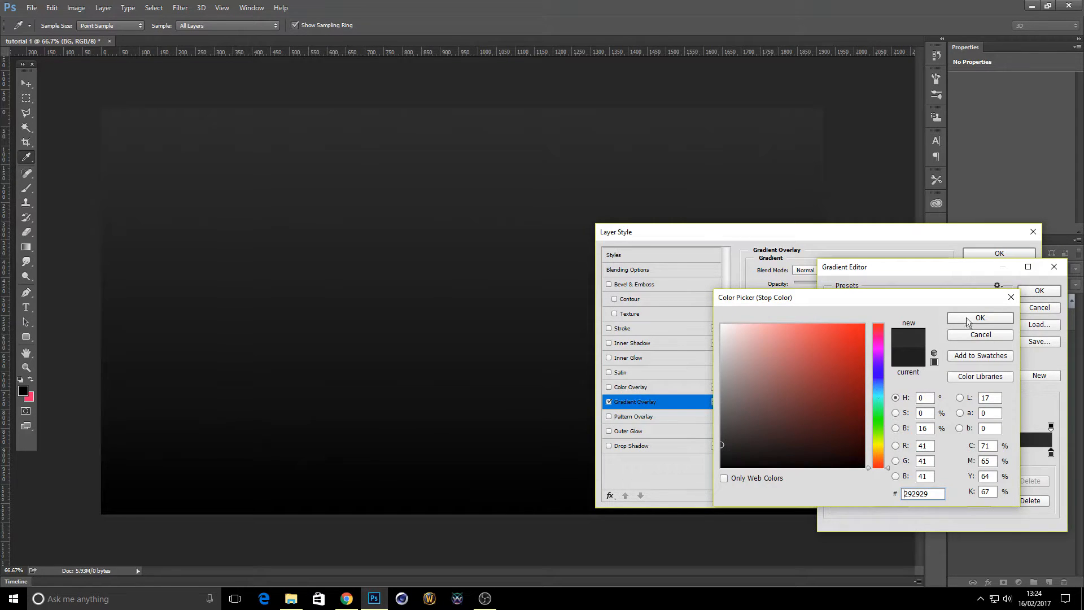
click(971, 320)
click(1042, 291)
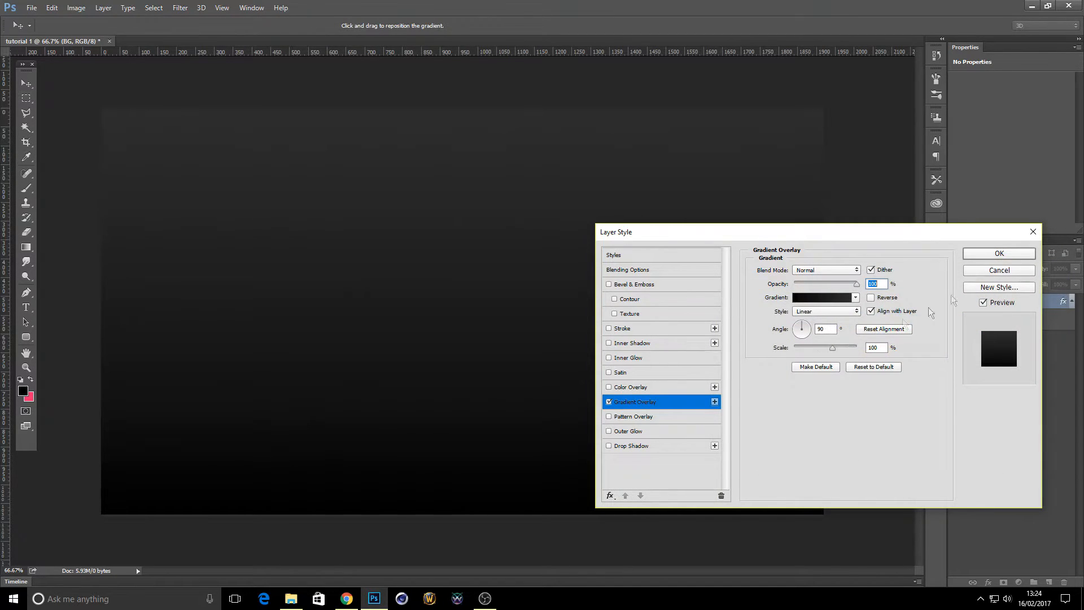
click(979, 255)
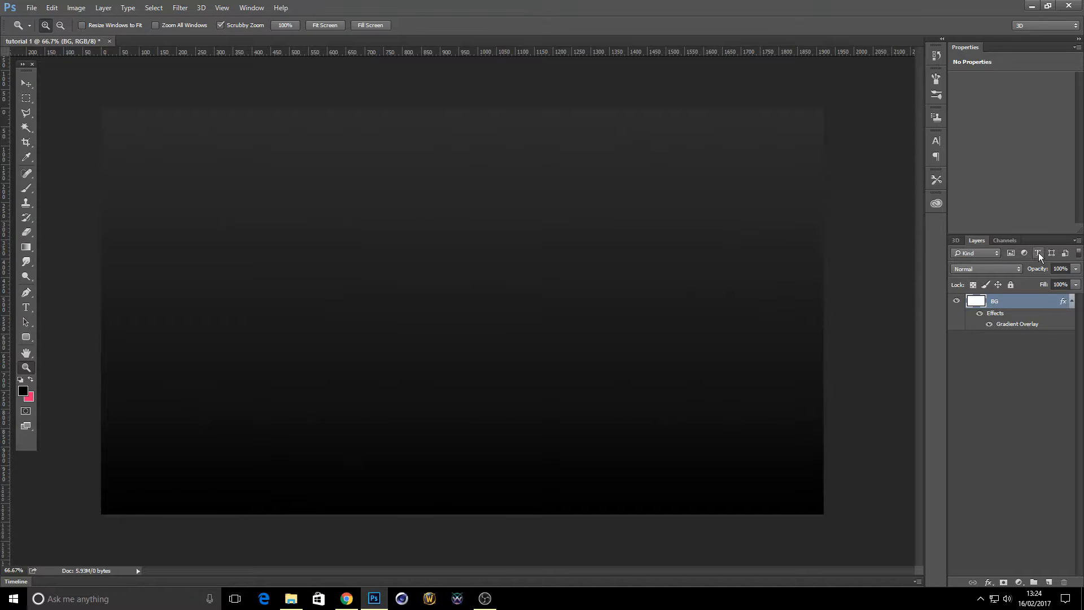
Create a new layer above BG and name it Corner.
click(1049, 582)
double_click(998, 301)
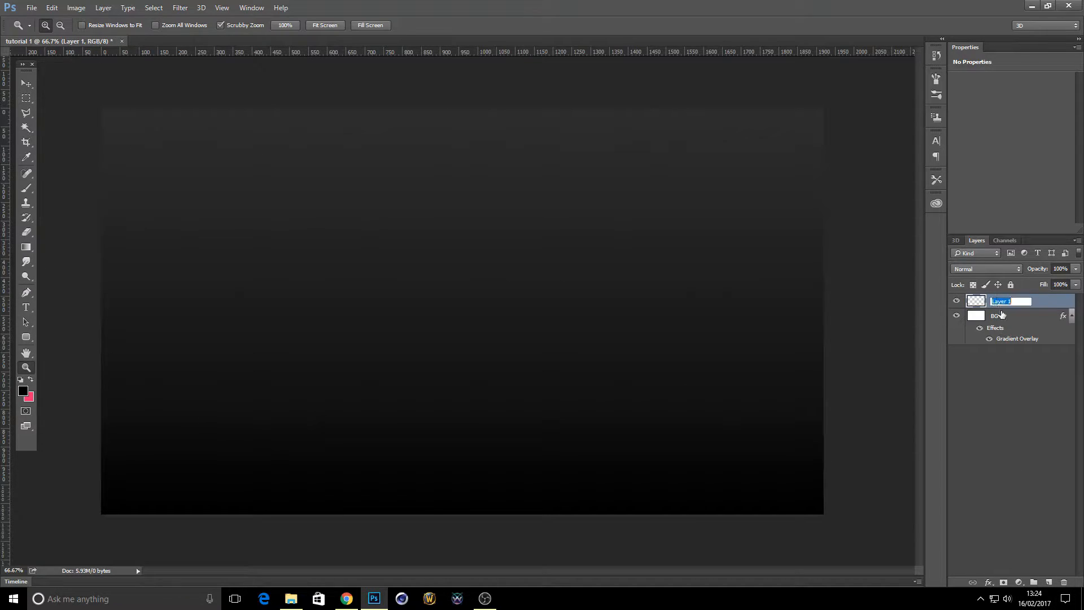
text(Corner)
key(Return)
Select a right triangle across the canvas's upper-left corner with the Polygonal Lasso, extending slightly past the canvas edges.
click(26, 112)
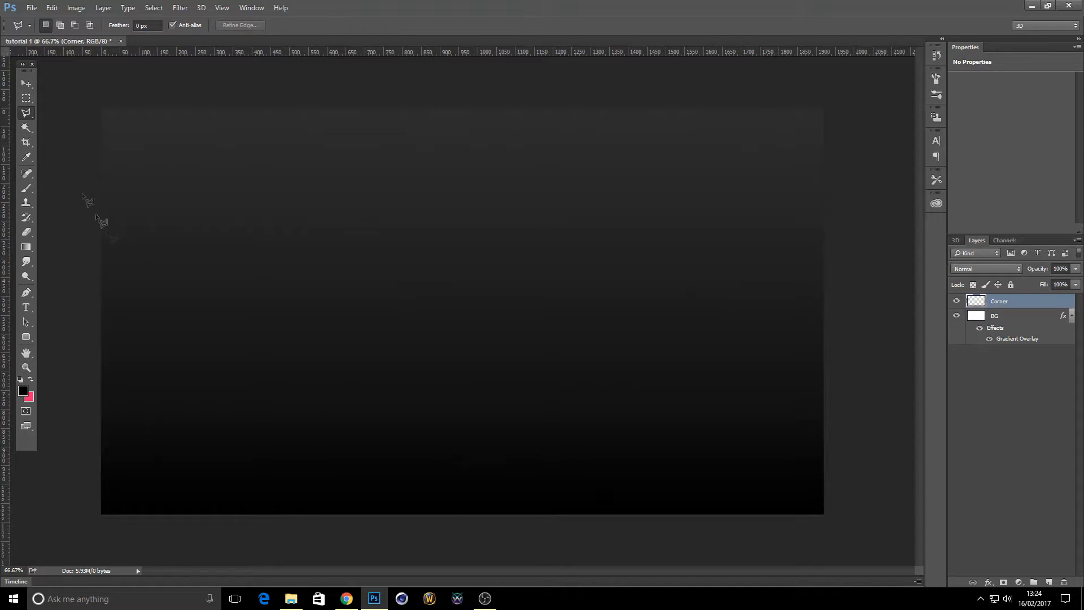
click(89, 274)
click(269, 95)
shift+click(94, 102)
click(88, 273)
Fill the triangular selection on the Corner layer with black using the Paint Bucket, and deselect it.
right_click(26, 247)
click(106, 260)
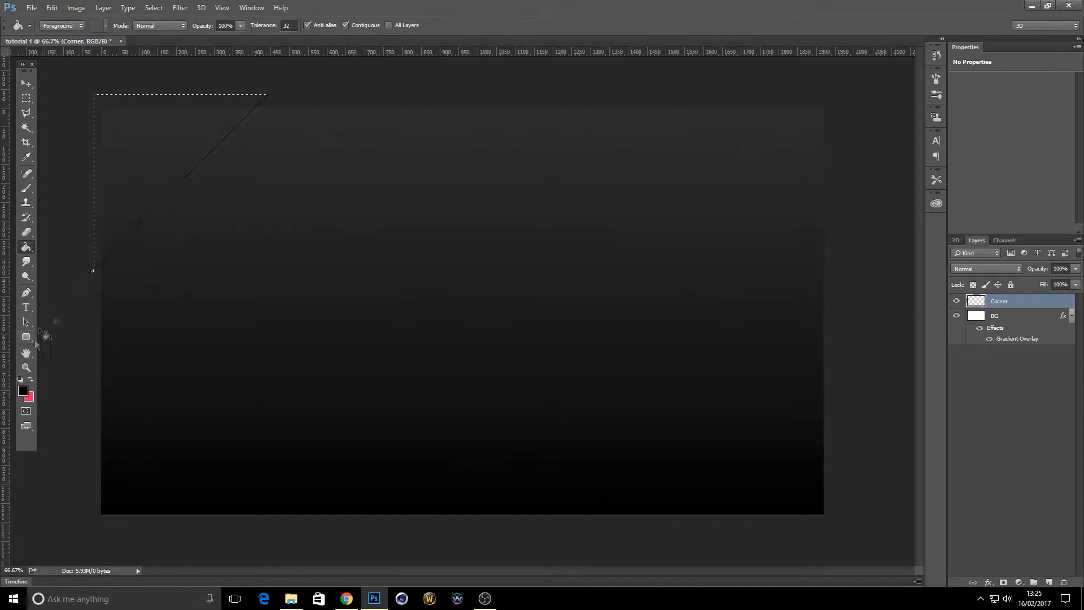
click(167, 162)
click(26, 99)
key(ctrl+d)
Scale the black triangle on the Corner layer to about 143% and reposition it over the canvas's upper-left corner.
click(51, 8)
mouse_move(155, 246)
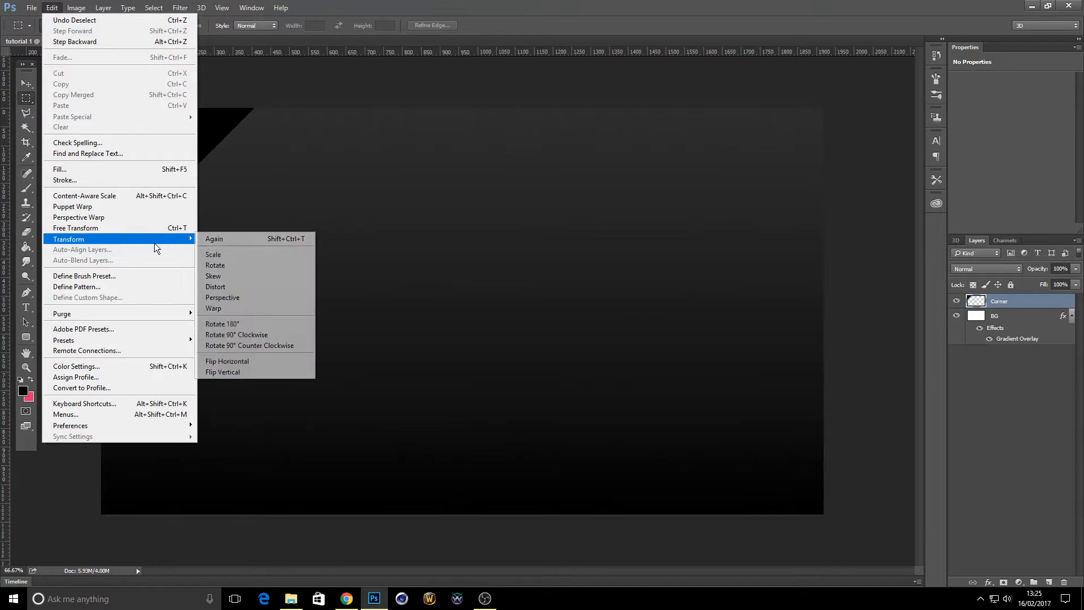
click(213, 254)
drag(254, 261, 334, 314)
drag(231, 247, 222, 241)
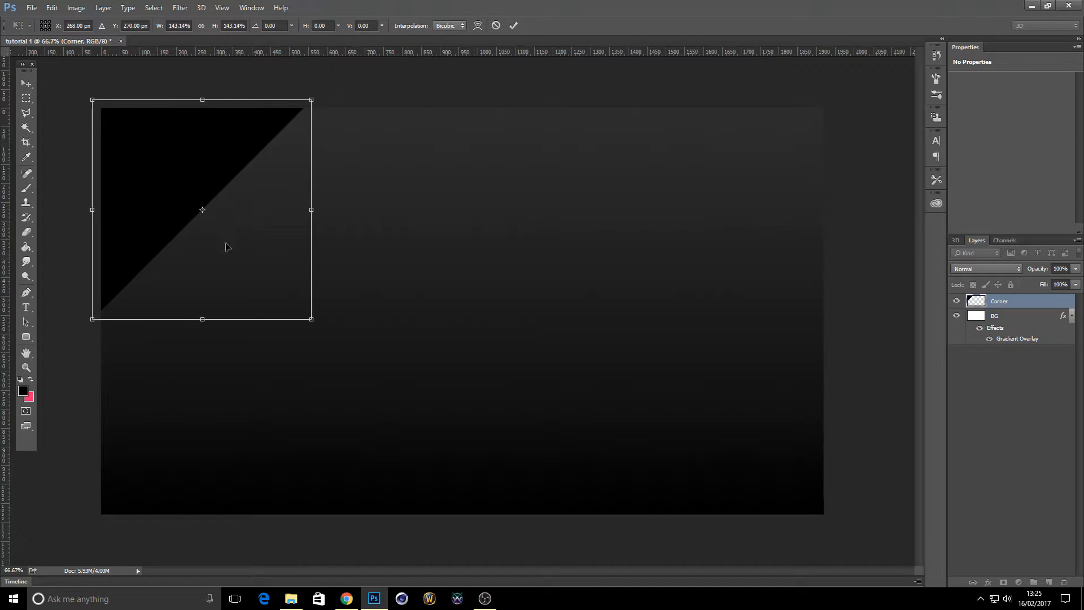
key(Return)
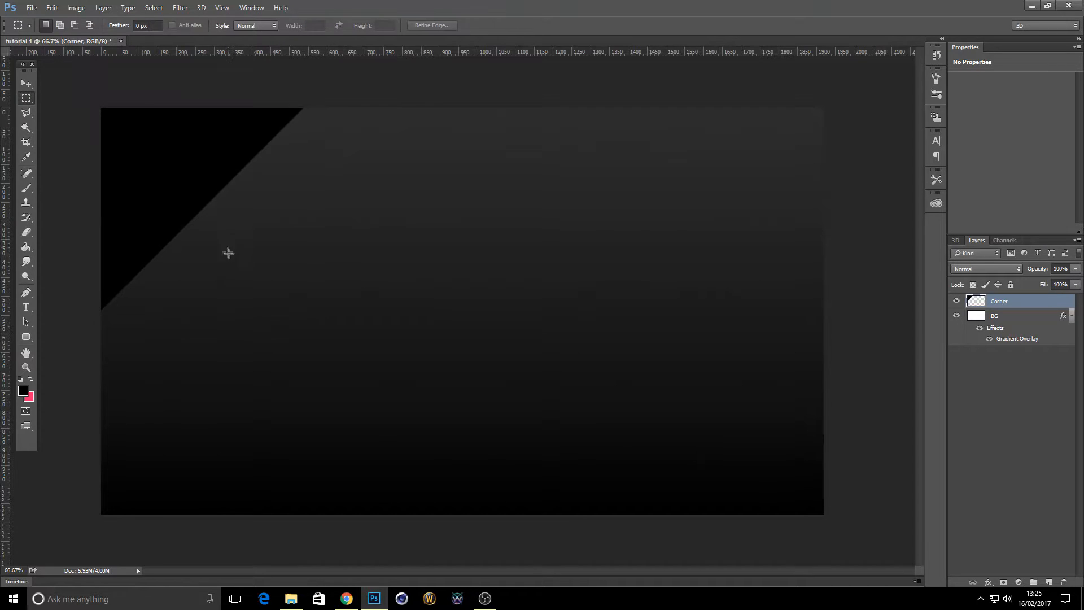
Add Bevel & Emboss to the Corner layer, with an anti-aliased gloss contour and highlight opacity of 27%.
double_click(1055, 308)
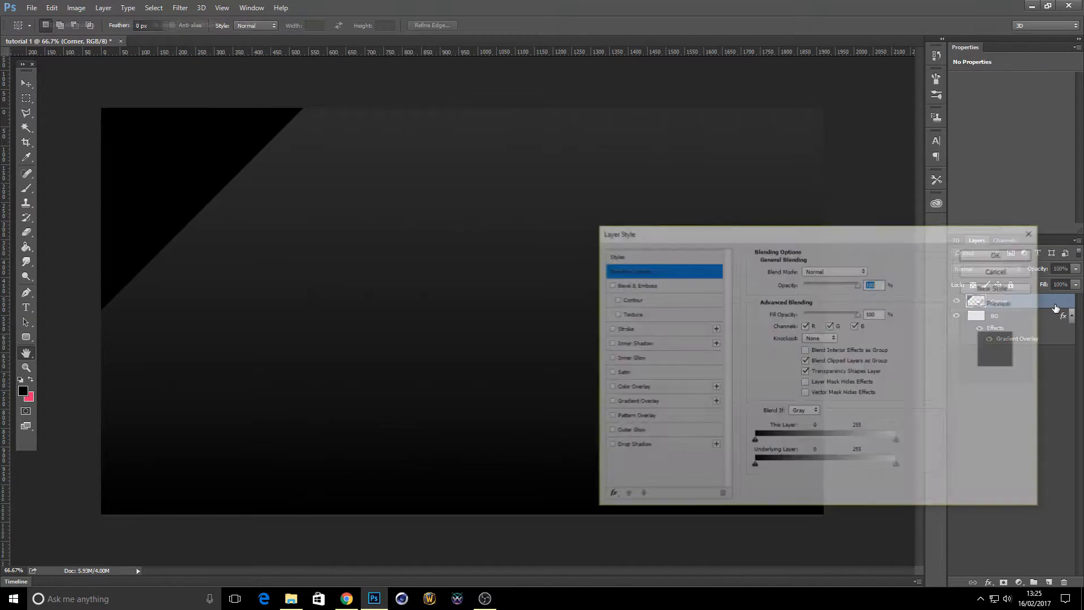
click(676, 288)
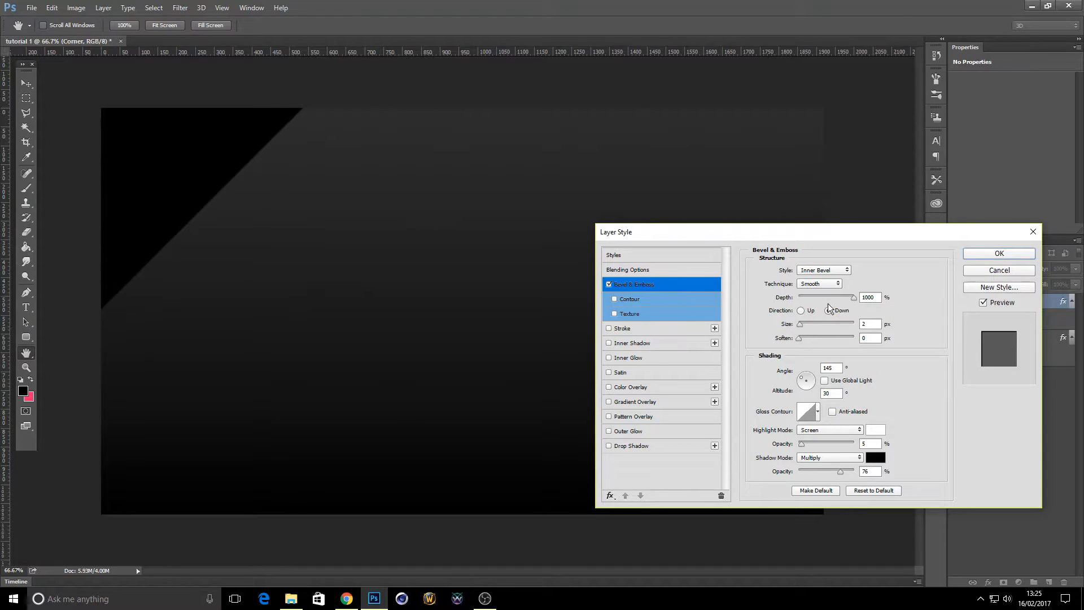
click(833, 411)
mouse_move(802, 443)
mouse_down()
mouse_move(838, 444)
mouse_move(813, 443)
mouse_up()
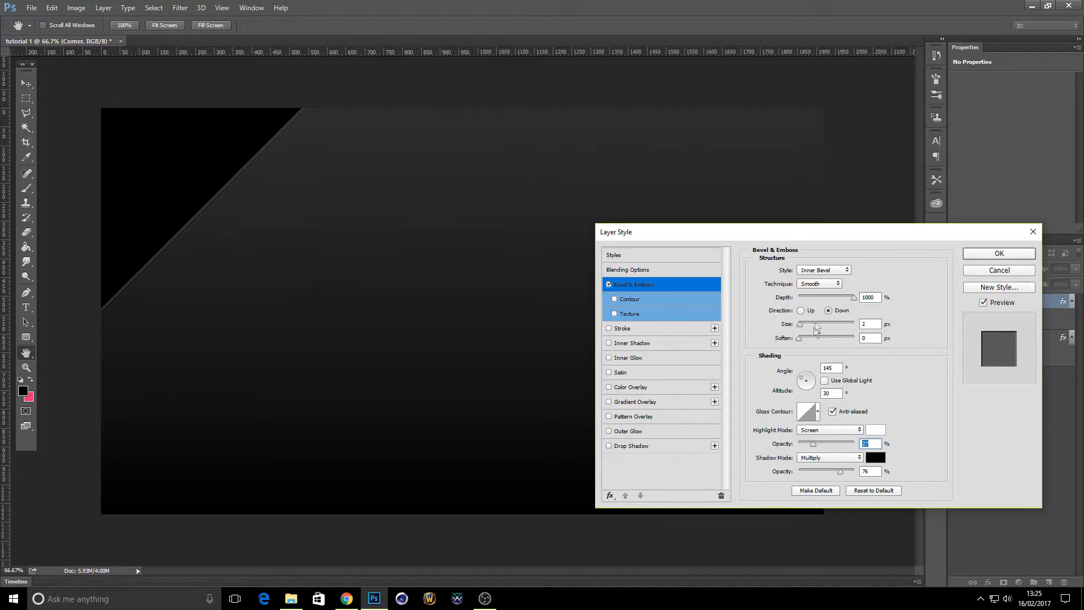
Try the Chisel Hard bevel technique, and return the technique to Smooth.
click(823, 284)
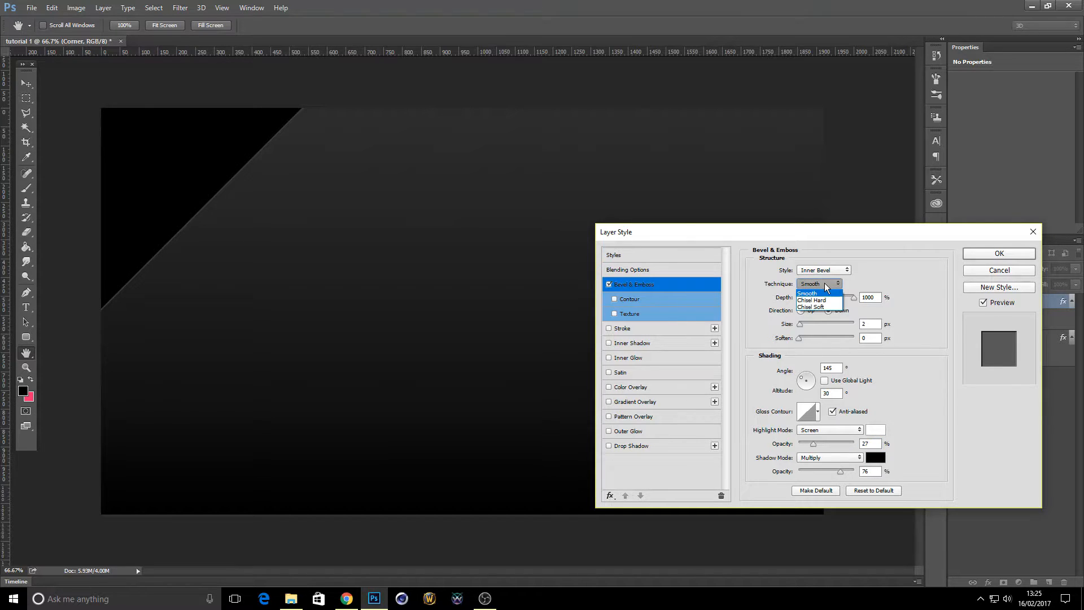
click(825, 300)
click(817, 284)
click(823, 295)
Set the bevel size to 1 px, try a different highlight opacity, and apply the Bevel & Emboss effect.
drag(802, 325, 754, 334)
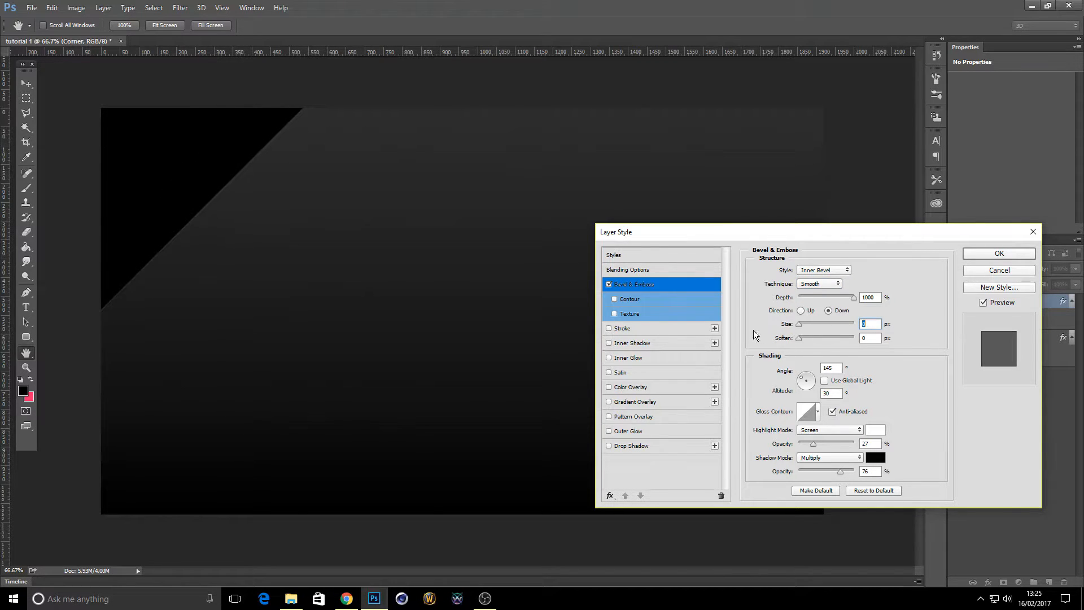
text(1)
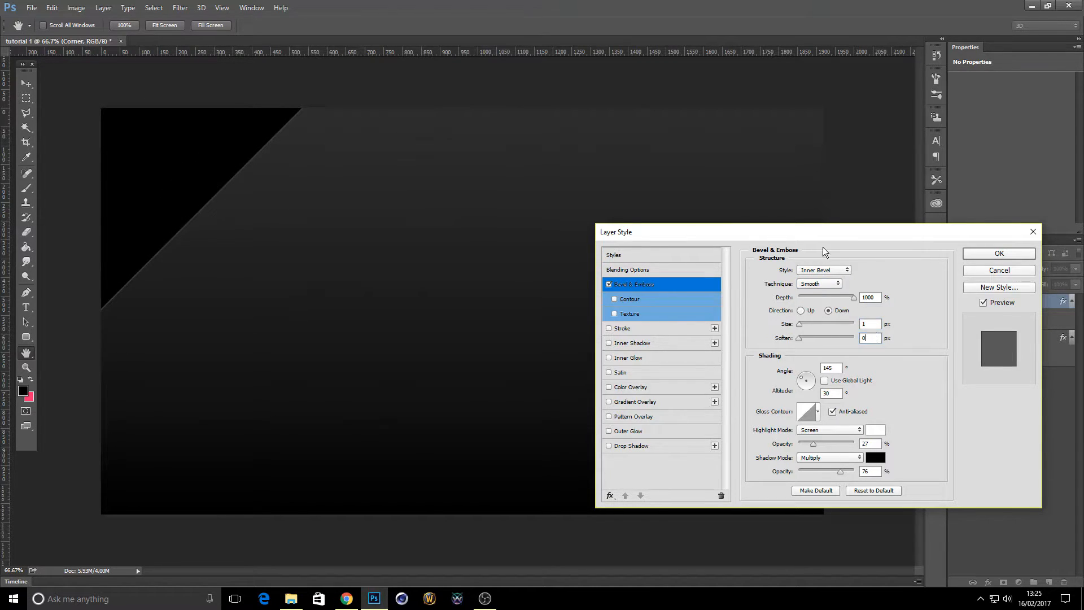
click(836, 272)
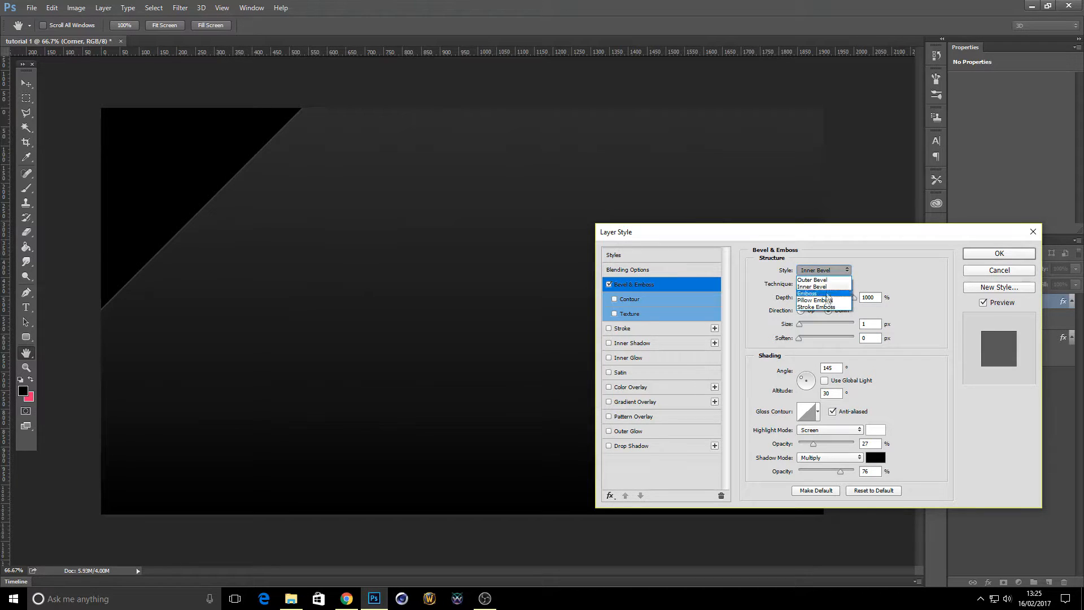
click(890, 255)
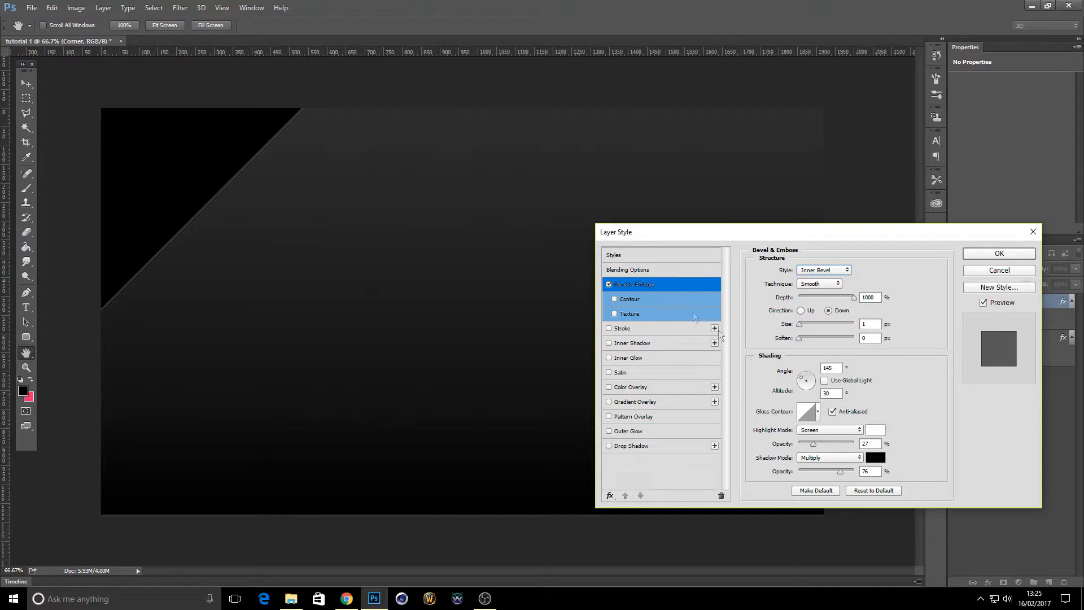
click(815, 445)
drag(813, 445, 710, 477)
click(838, 472)
click(1001, 255)
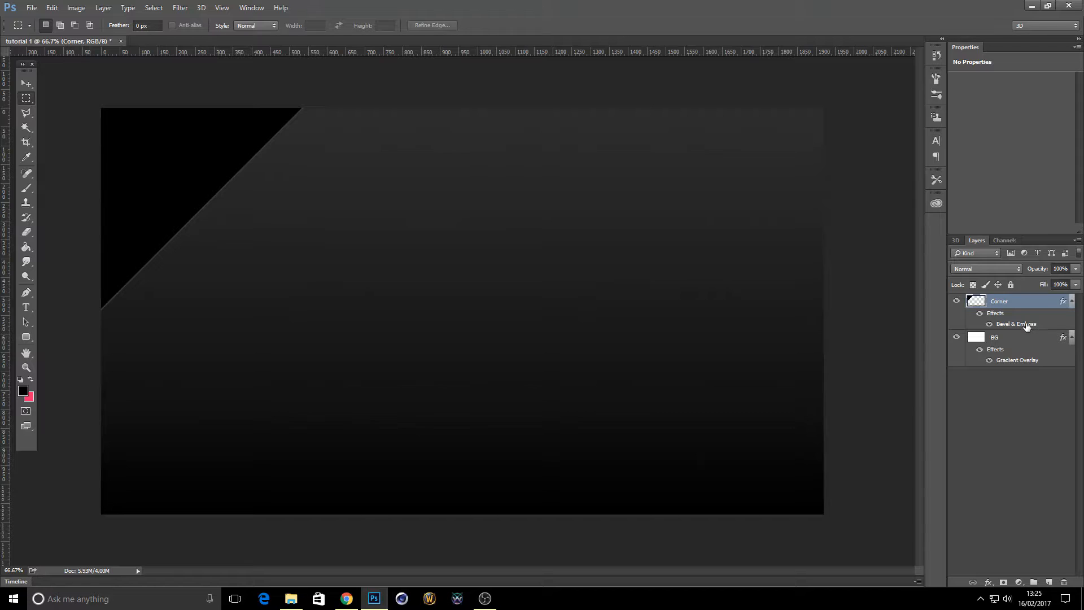
Create a new layer above BG and select a thin horizontal ellipse about 730 px wide near mid-canvas with the Elliptical Marquee.
click(1046, 336)
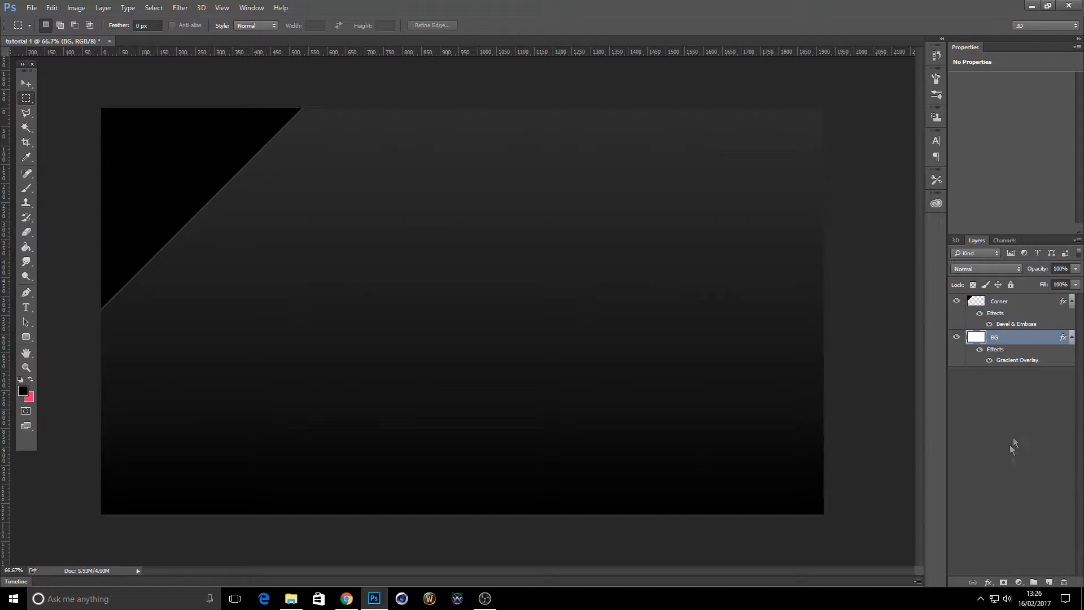
click(1049, 581)
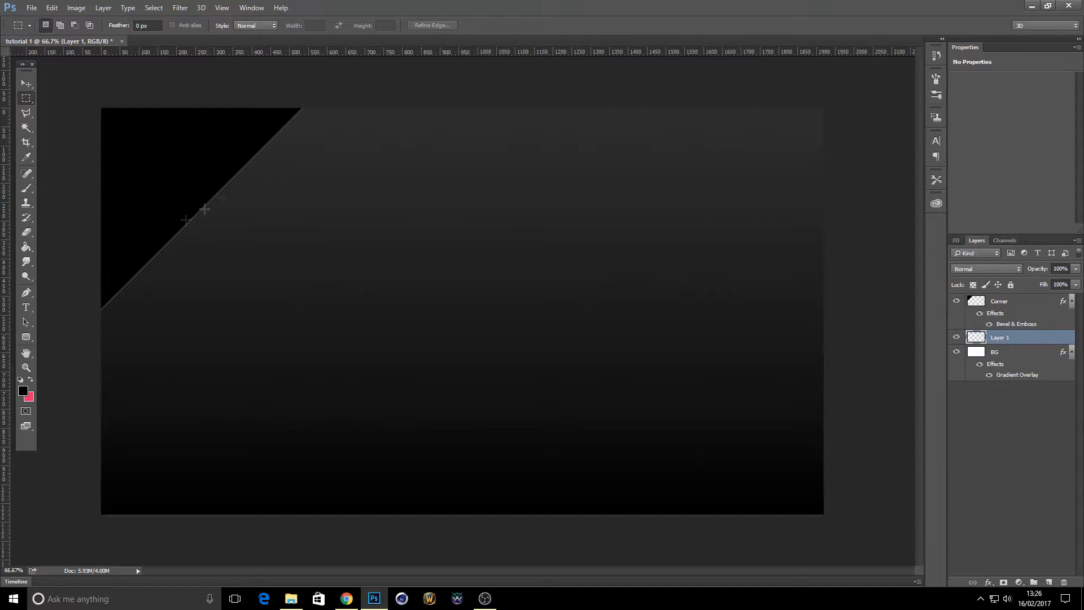
right_click(27, 100)
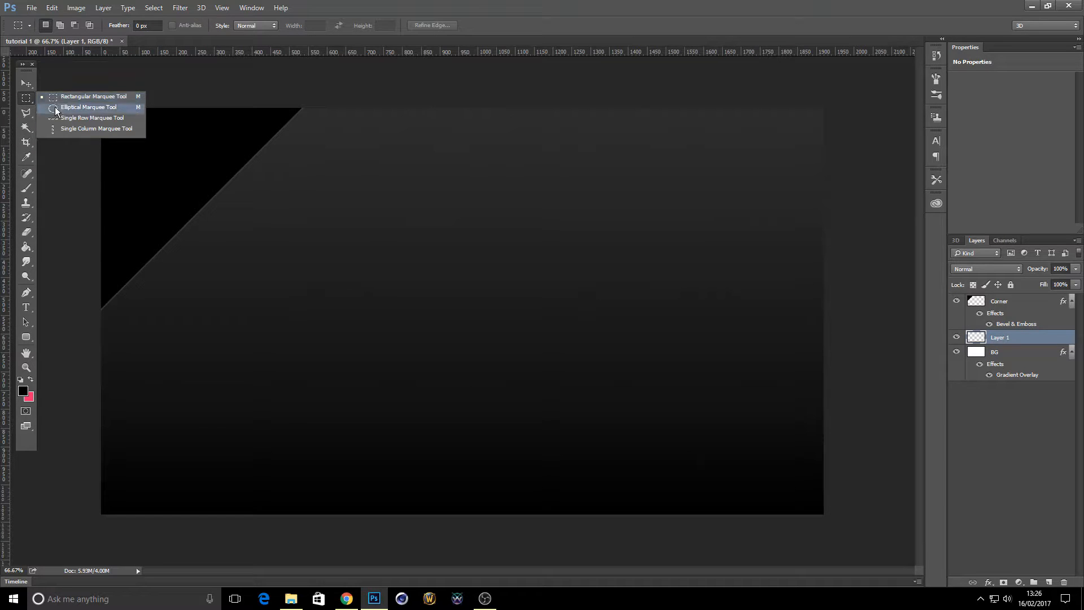
click(84, 107)
mouse_move(286, 278)
mouse_down()
mouse_move(328, 292)
mouse_move(612, 302)
mouse_move(559, 291)
mouse_up()
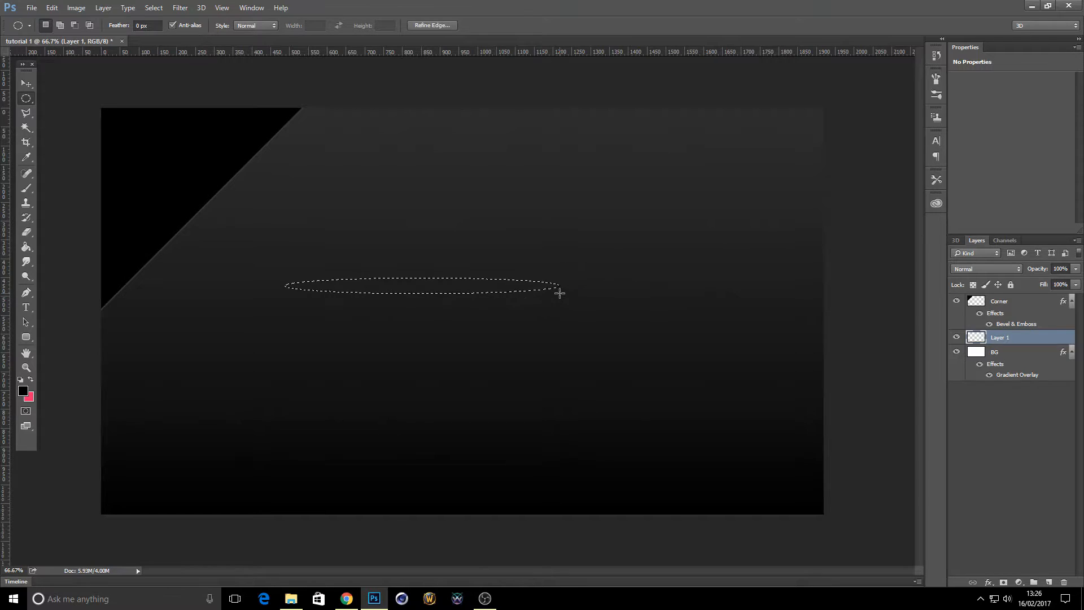
Fill the elliptical selection with black using the Paint Bucket, and deselect it.
click(26, 247)
click(397, 286)
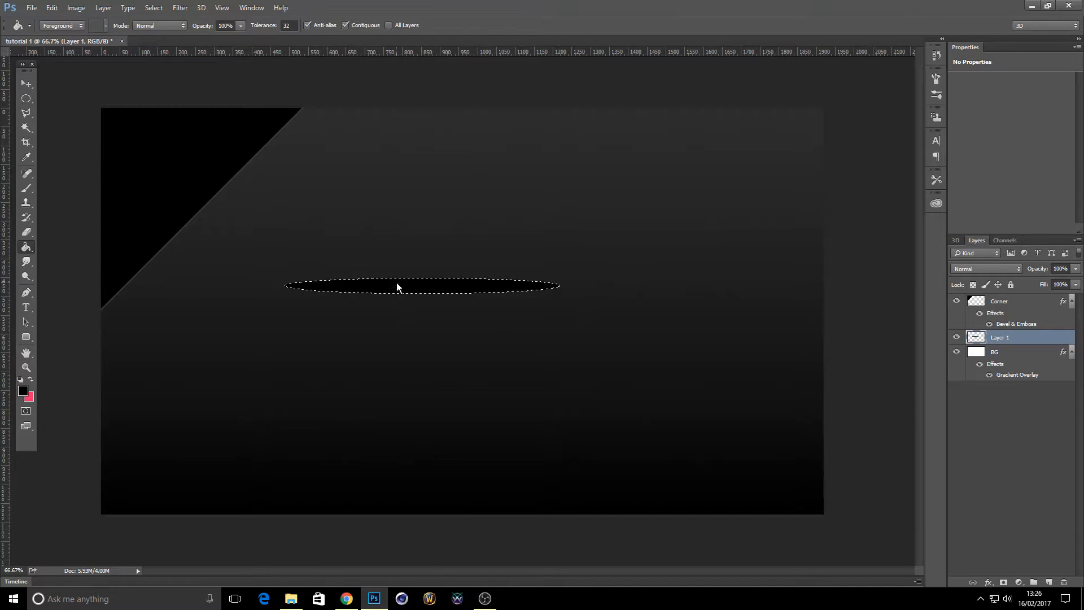
click(26, 98)
key(ctrl+d)
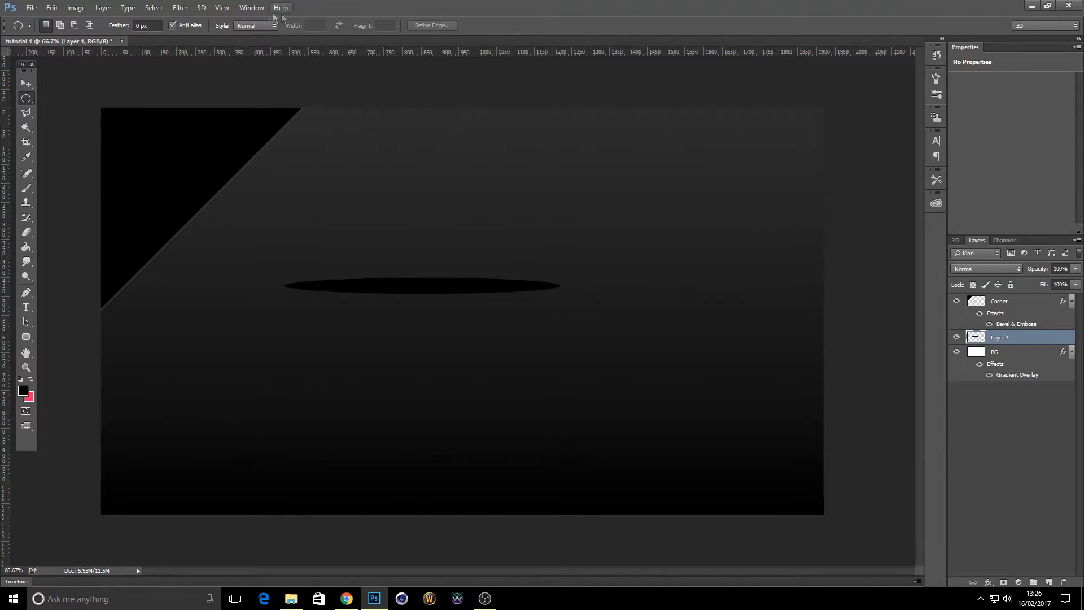
Apply a Gaussian Blur with a 15-pixel radius to the black ellipse.
click(180, 7)
mouse_move(282, 132)
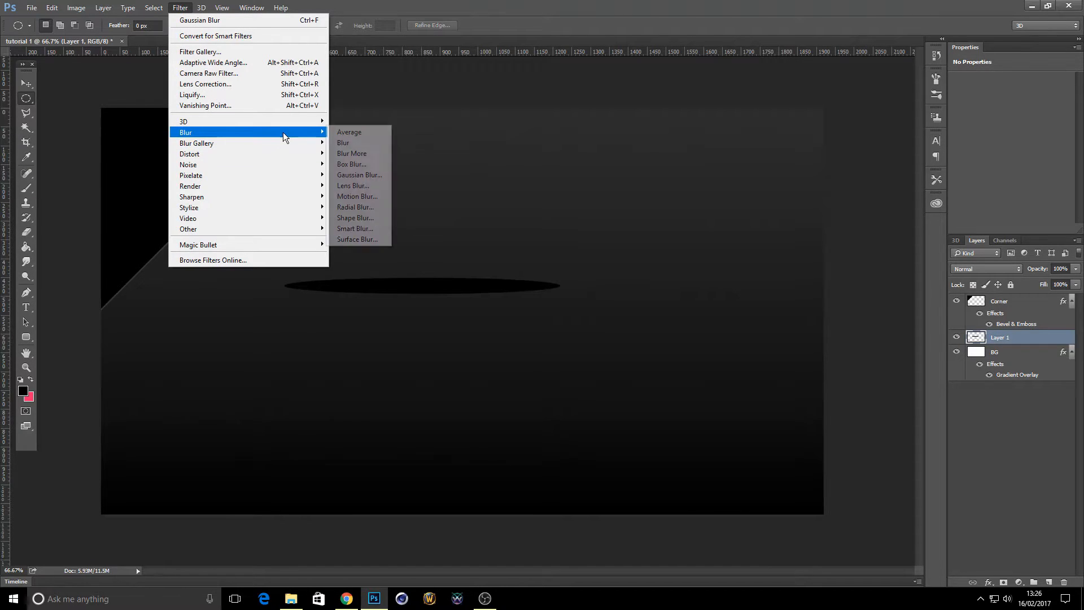
click(367, 175)
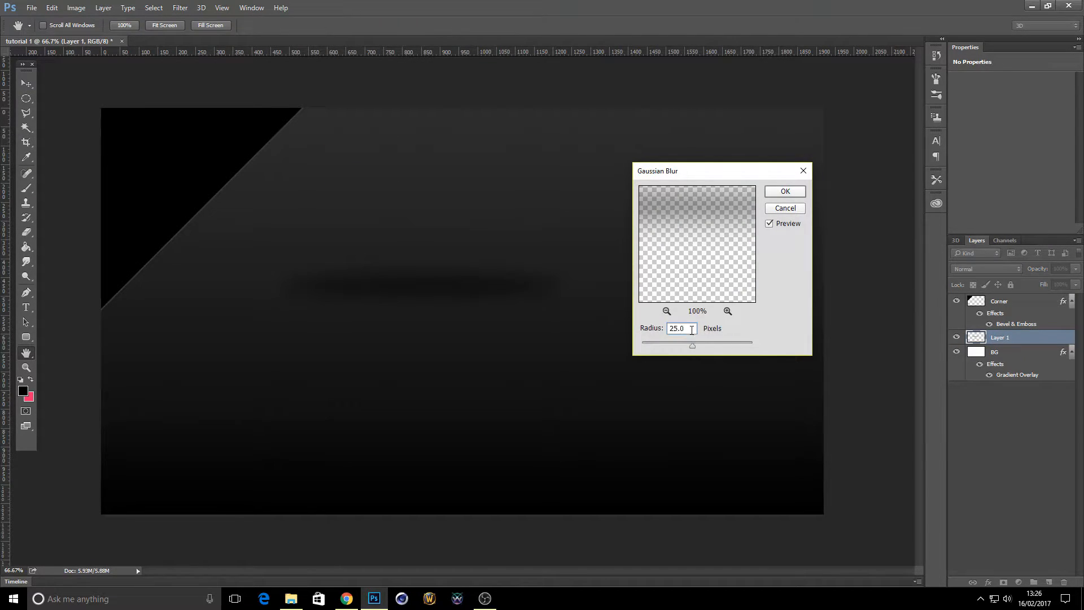
text(15)
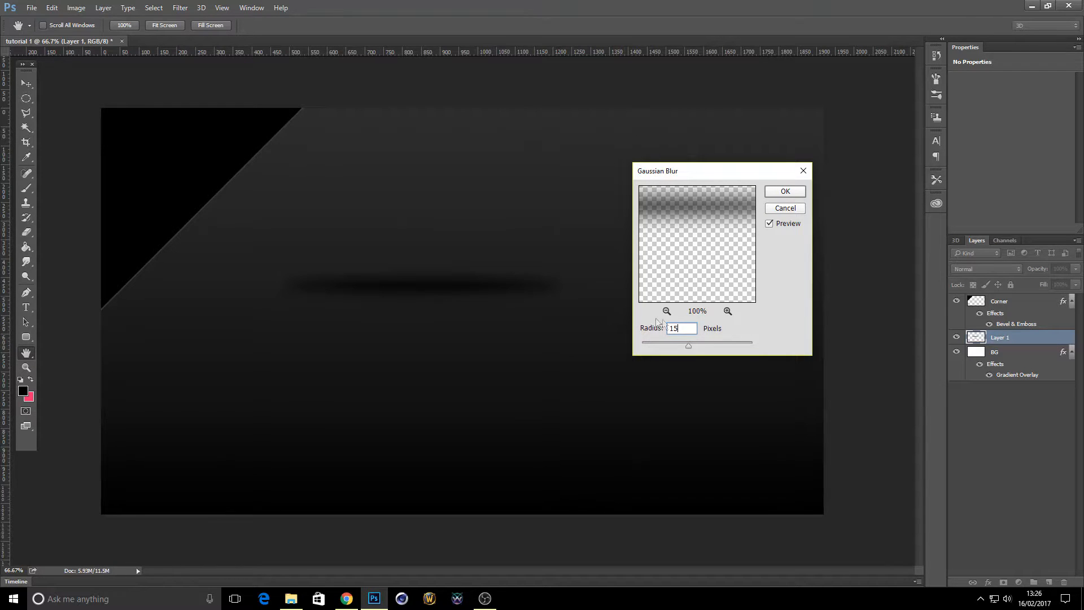
click(779, 193)
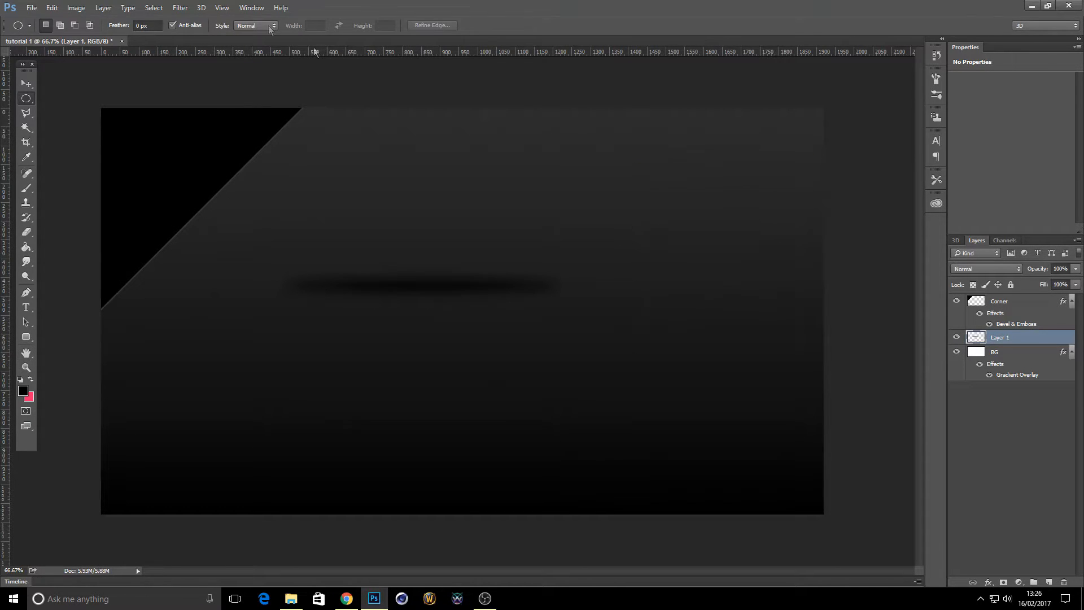
Rotate the blurred ellipse to -45° and move it along the Corner triangle's diagonal edge as a shadow.
click(51, 7)
mouse_move(148, 240)
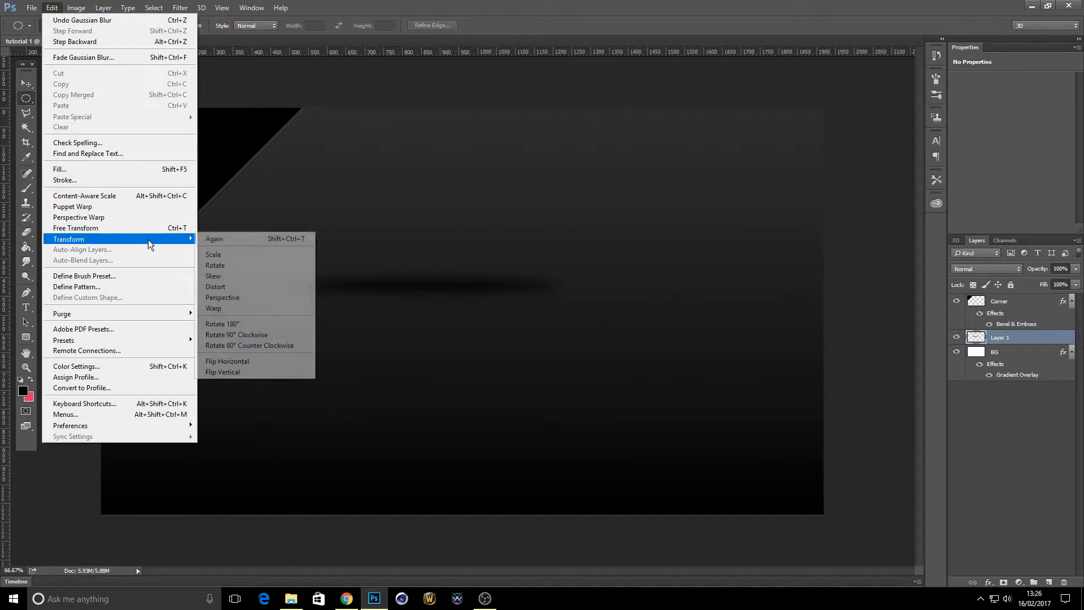
click(279, 263)
drag(573, 262, 515, 116)
drag(486, 228, 282, 139)
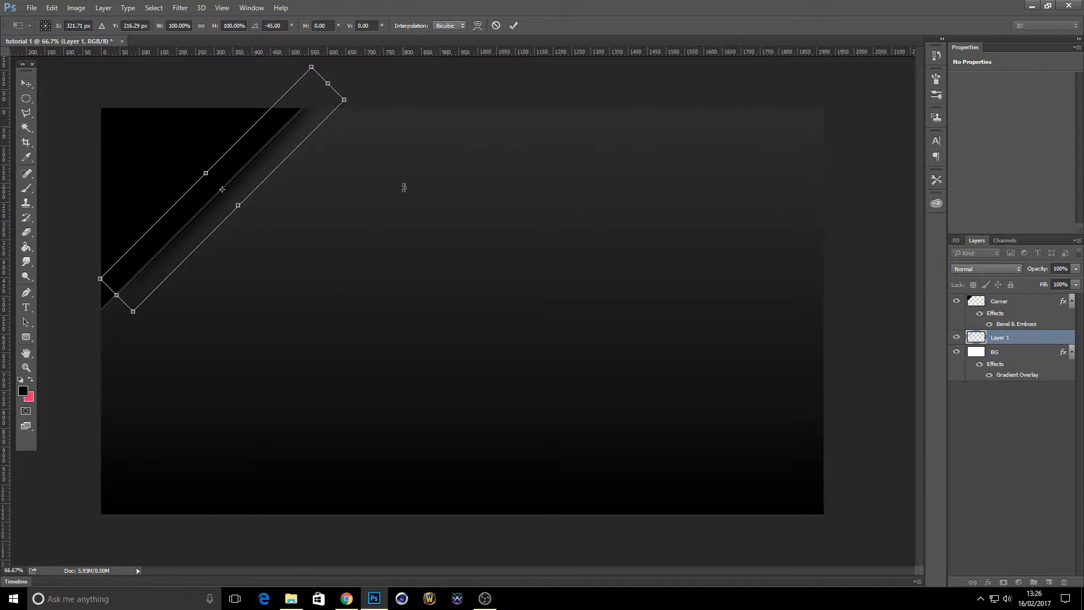
key(Return)
key(m)
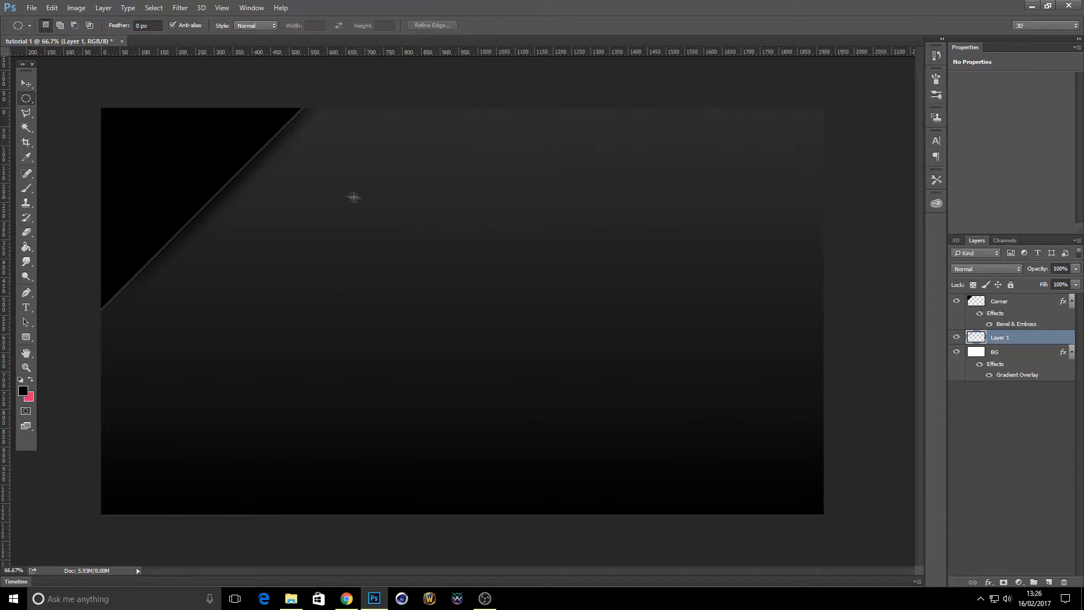
Enlarge the blurred shadow to about 106%, realign it under the triangle's diagonal edge, and set its layer opacity to 50%.
click(24, 83)
click(52, 8)
click(159, 233)
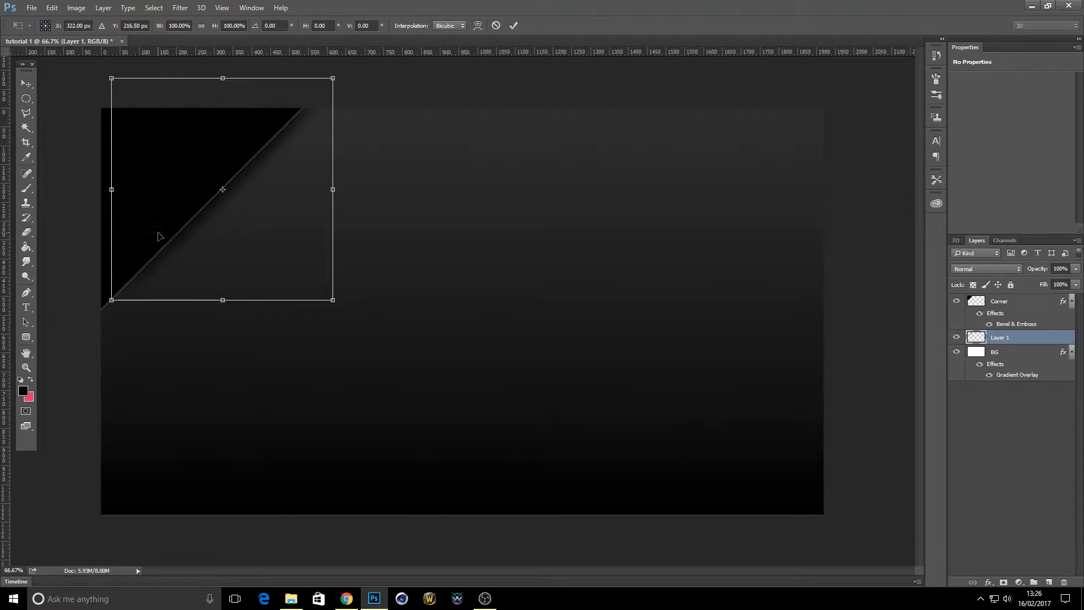
drag(329, 300, 344, 312)
drag(237, 281, 231, 264)
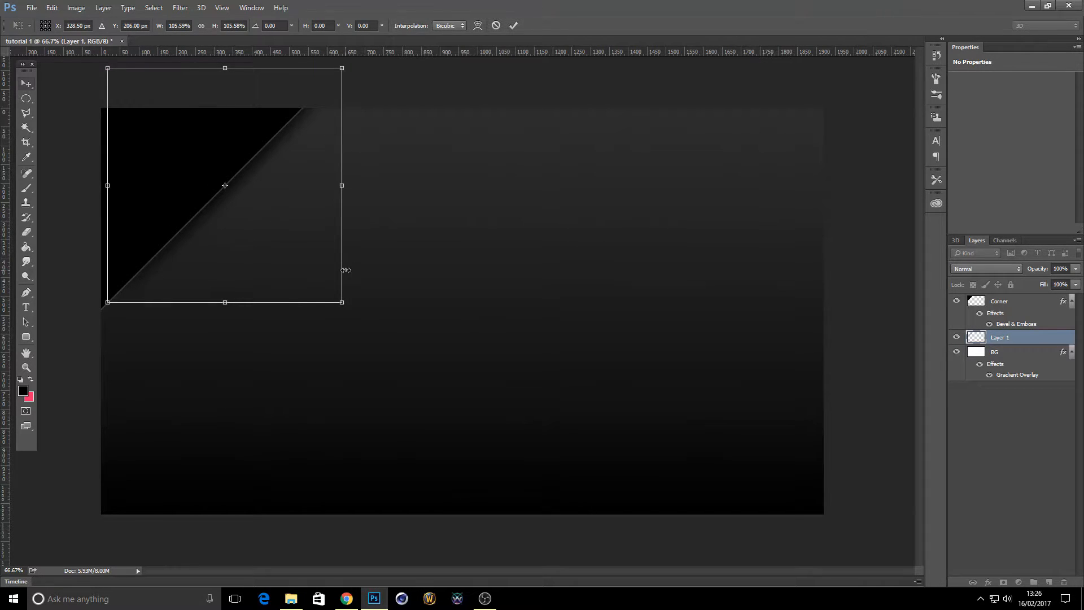
key(Return)
click(1070, 269)
text(50)
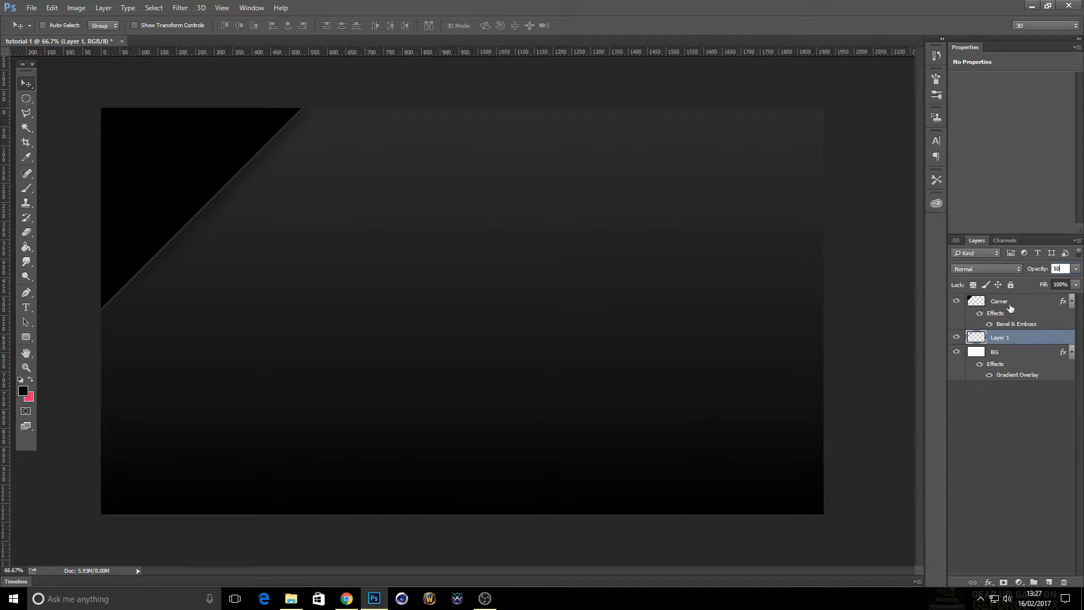
Create a new layer above Corner and load the Corner triangle's outline as a selection.
click(1031, 304)
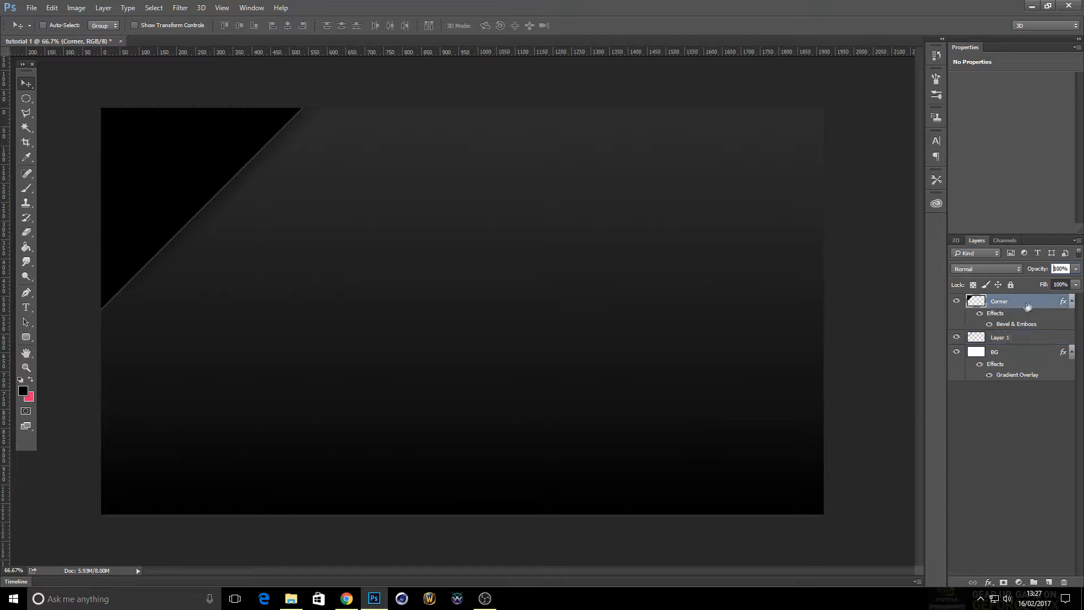
click(1049, 582)
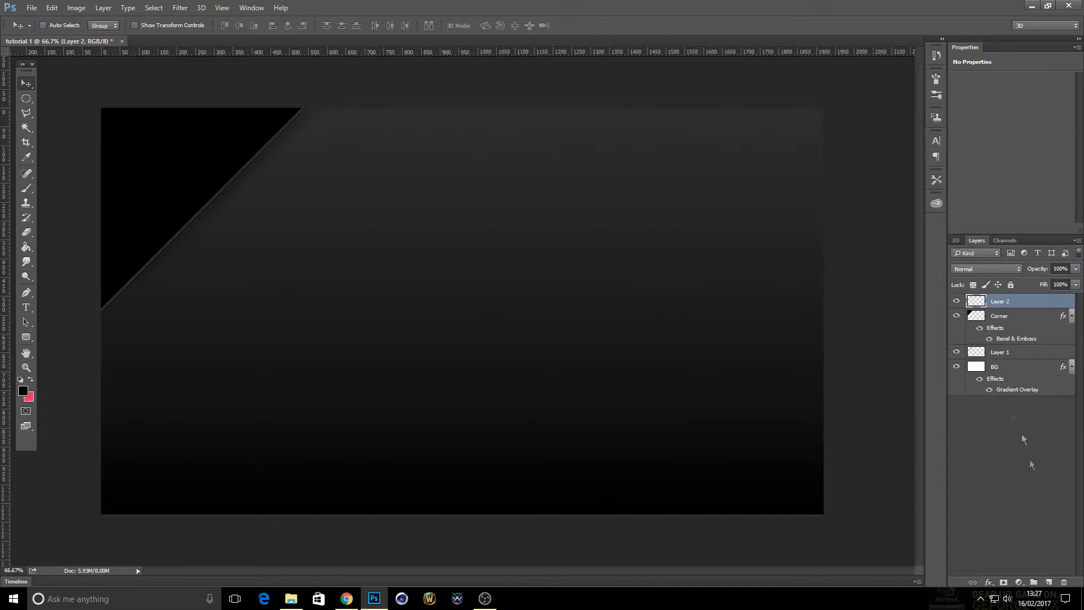
ctrl+click(974, 317)
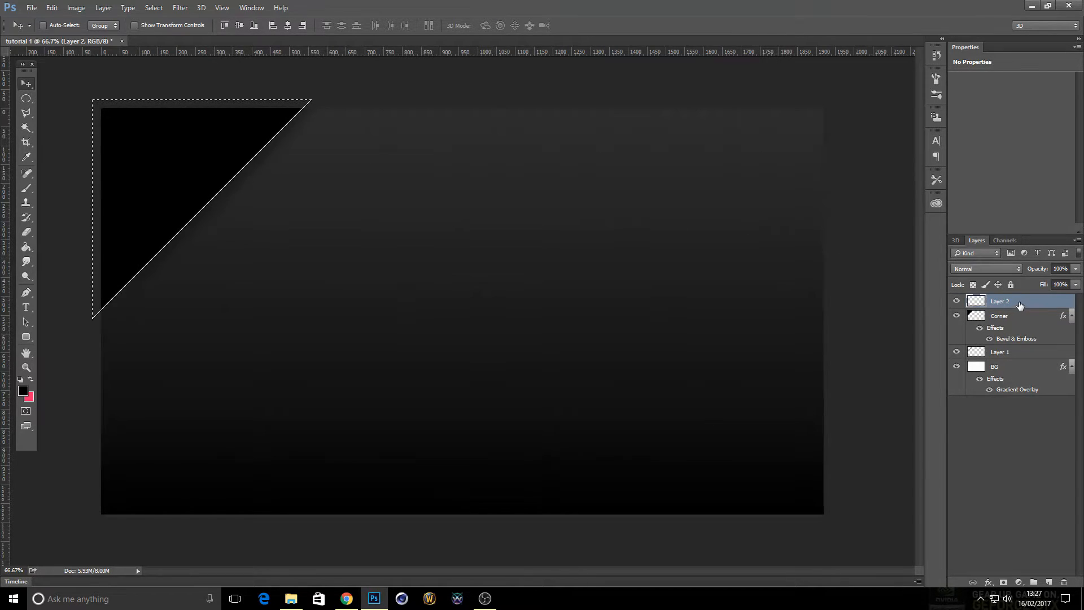
Switch to the Brush tool with the 675 px splatter tip and set the foreground color to white (#ffffff).
right_click(23, 246)
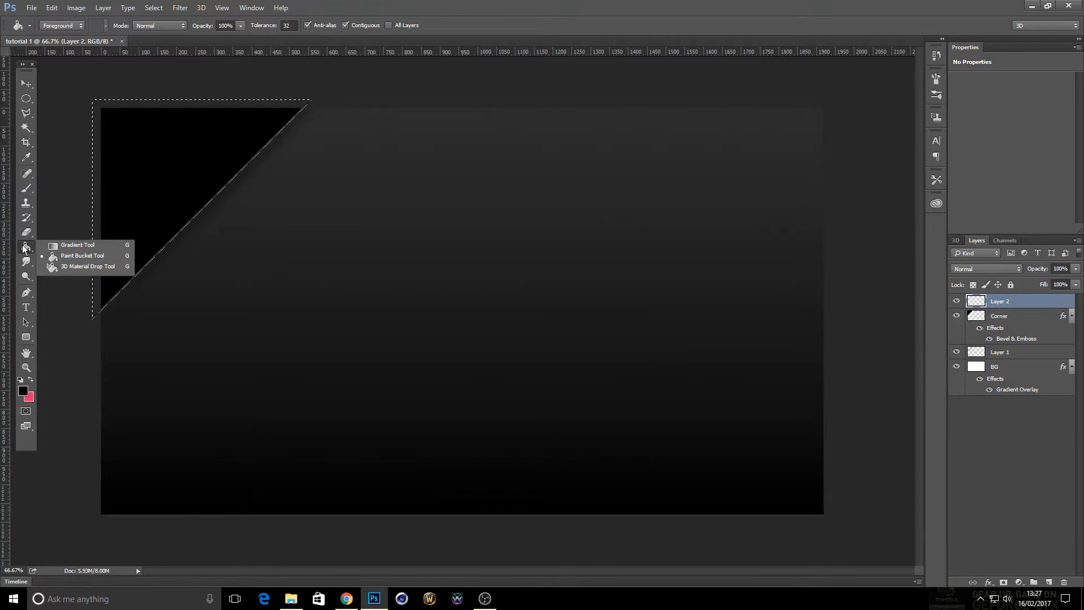
click(26, 186)
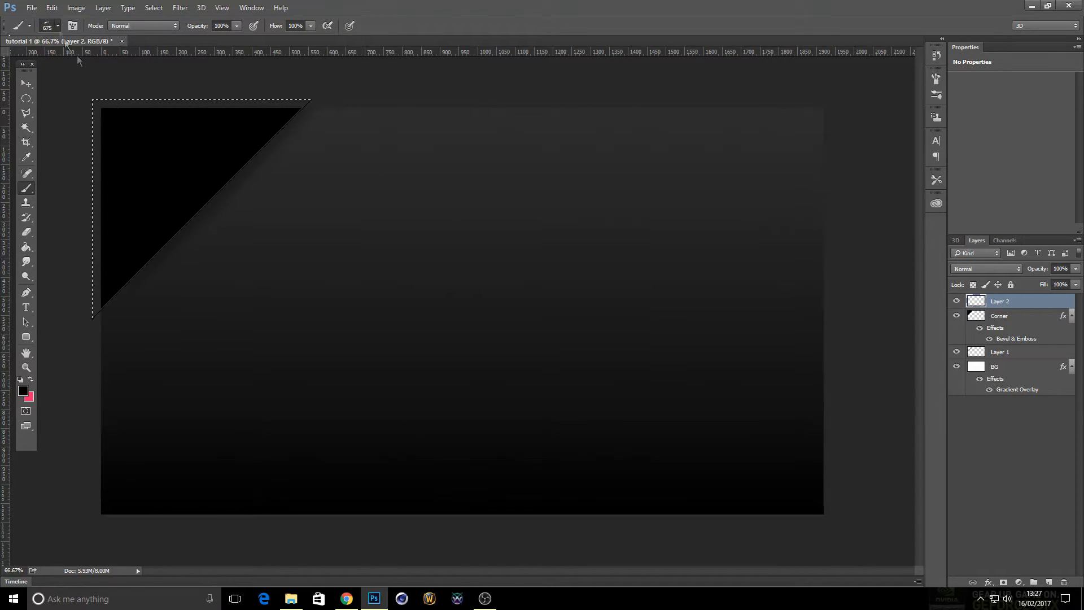
click(57, 26)
click(326, 3)
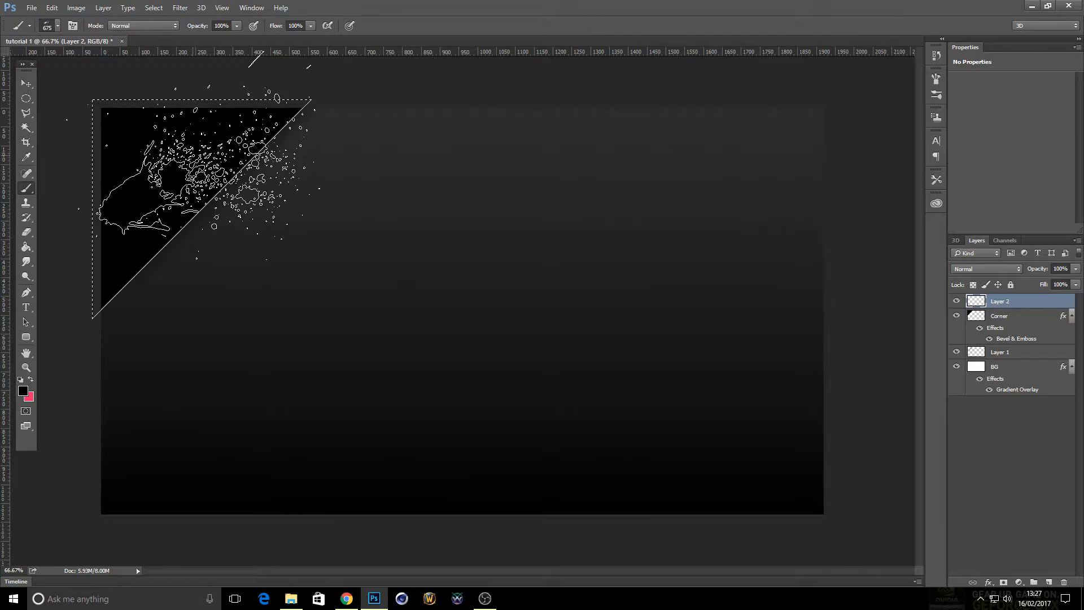
click(21, 390)
text(ffffff)
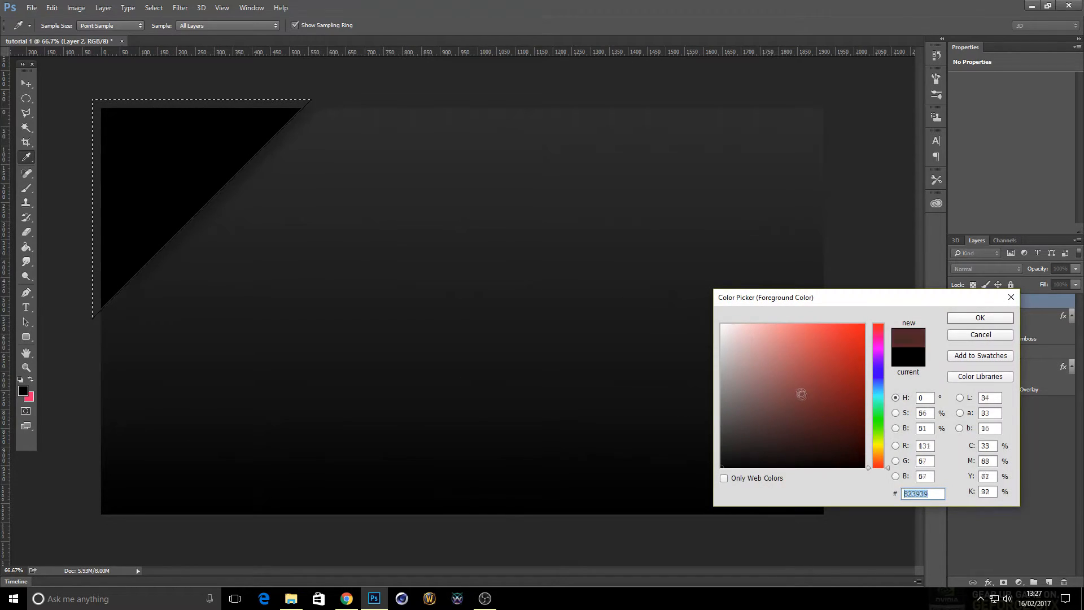
click(960, 309)
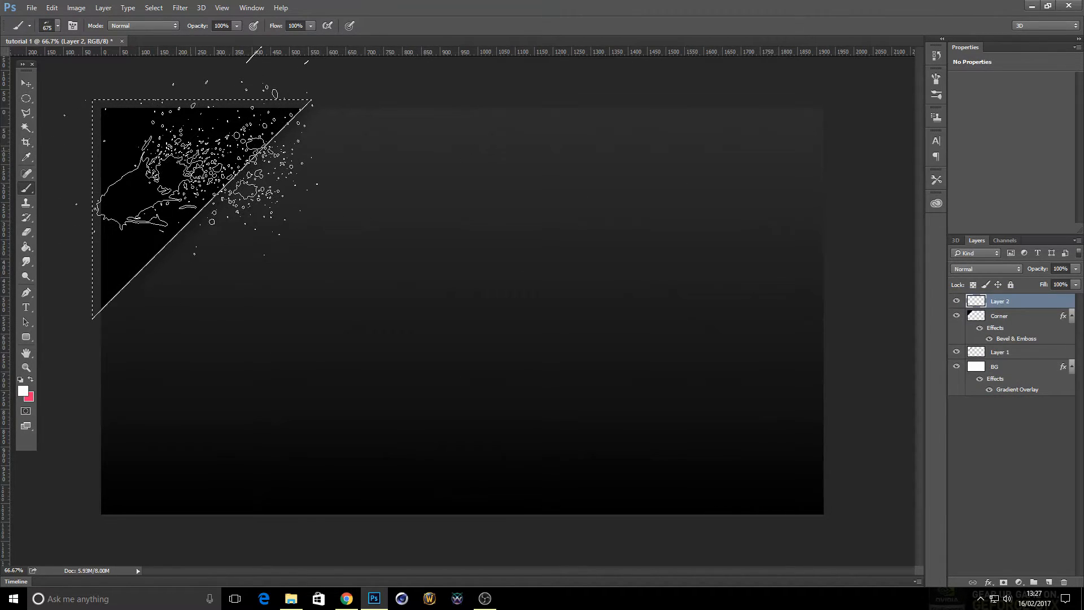
Try a single white splatter stamp inside the triangular selection, and undo it.
click(201, 169)
click(52, 7)
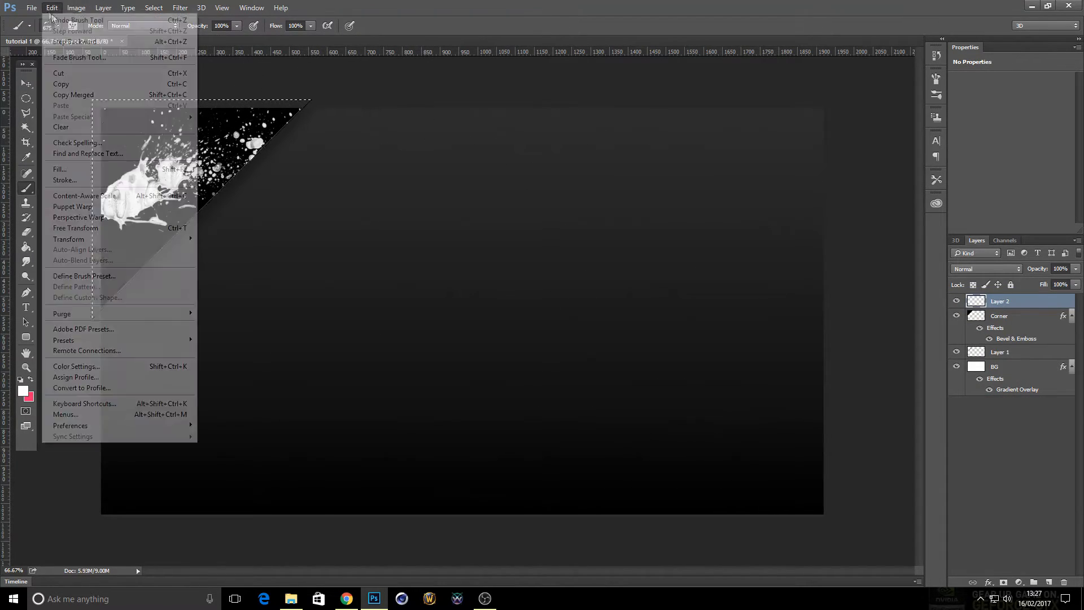
click(62, 19)
Choose a different 675 px splatter brush with a large blot and drips, and stamp it once inside the triangular selection.
click(57, 26)
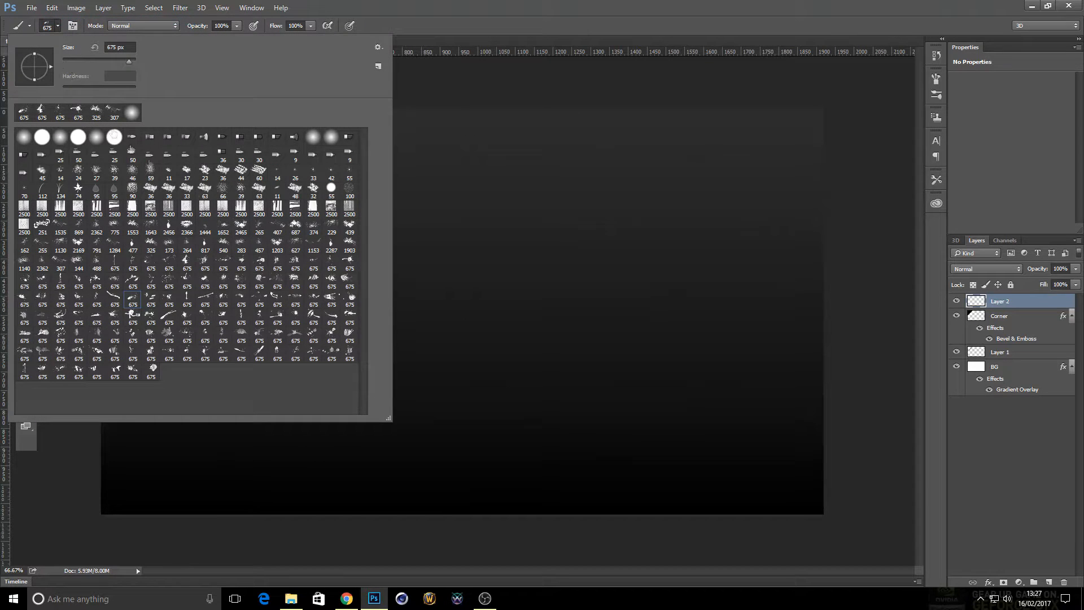
double_click(138, 315)
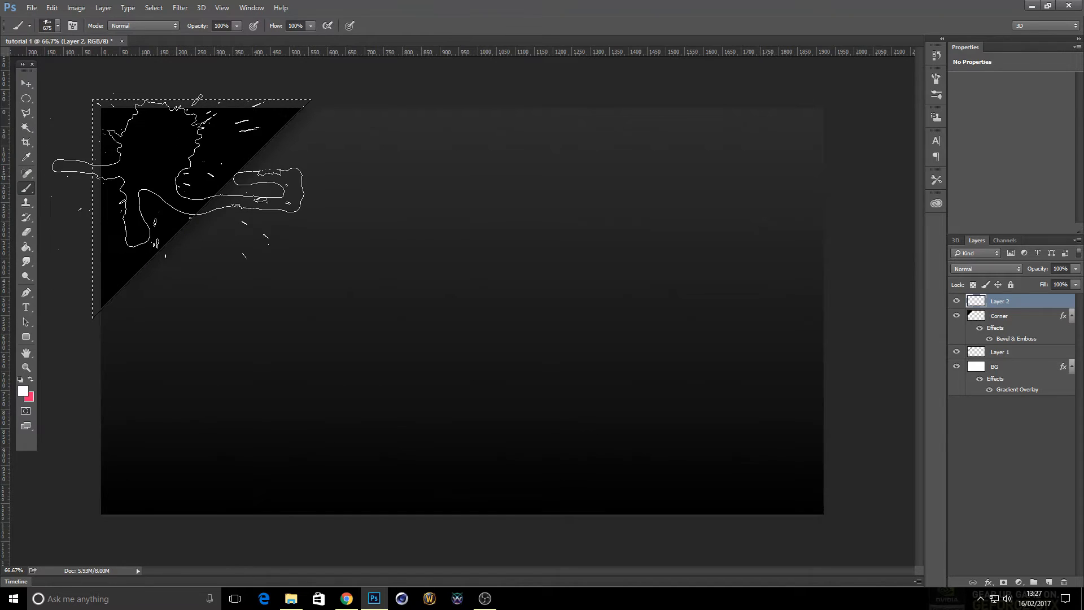
click(178, 178)
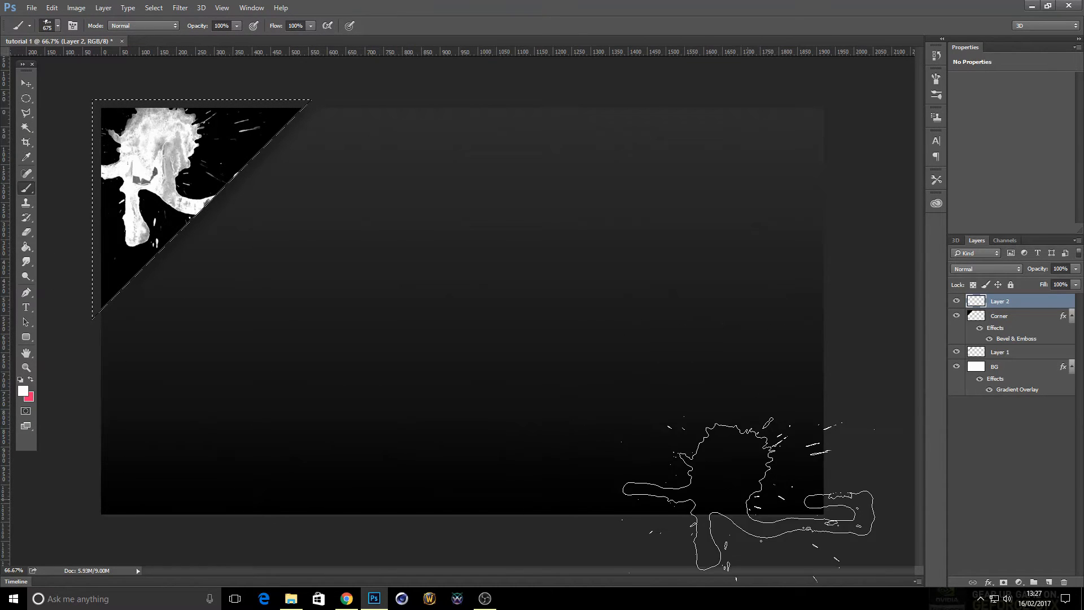
Add a Gradient Overlay to Layer 2 and set the gradient's end color stop to bright magenta (#ff00c6).
double_click(1069, 307)
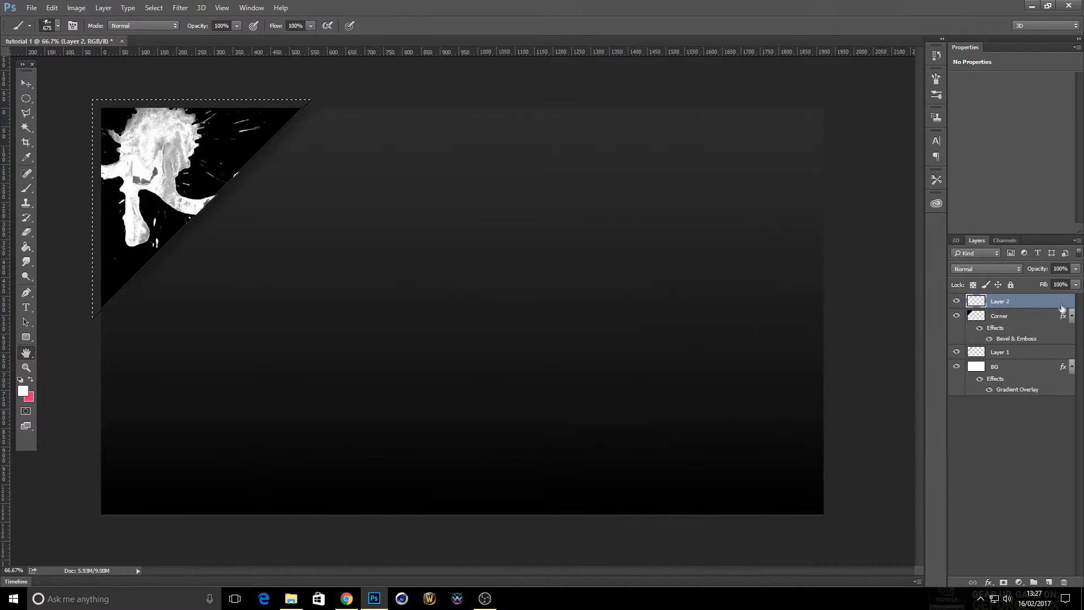
click(676, 401)
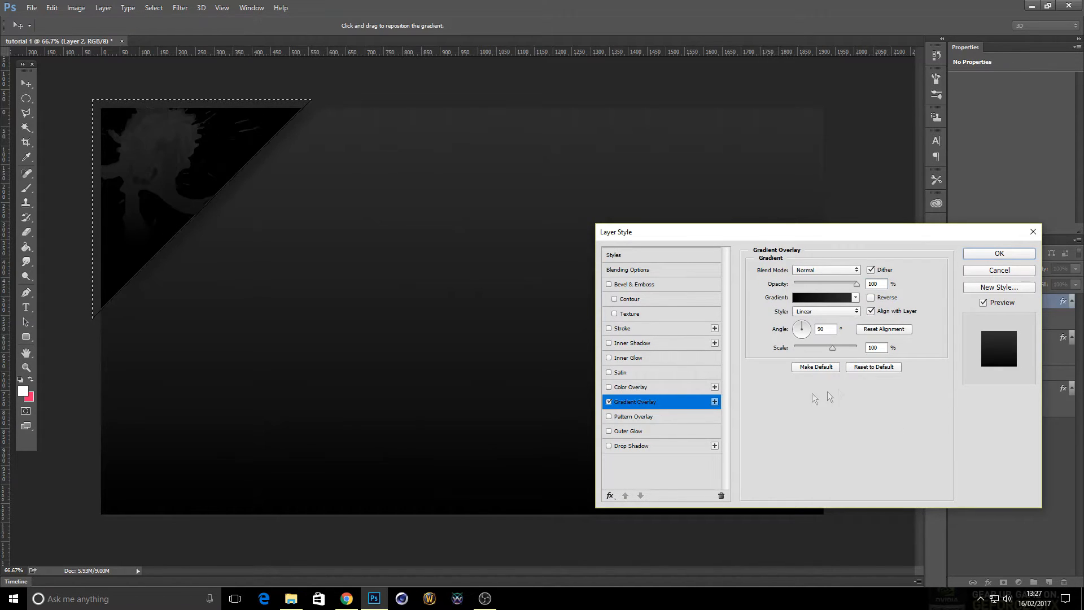
click(836, 298)
double_click(1051, 453)
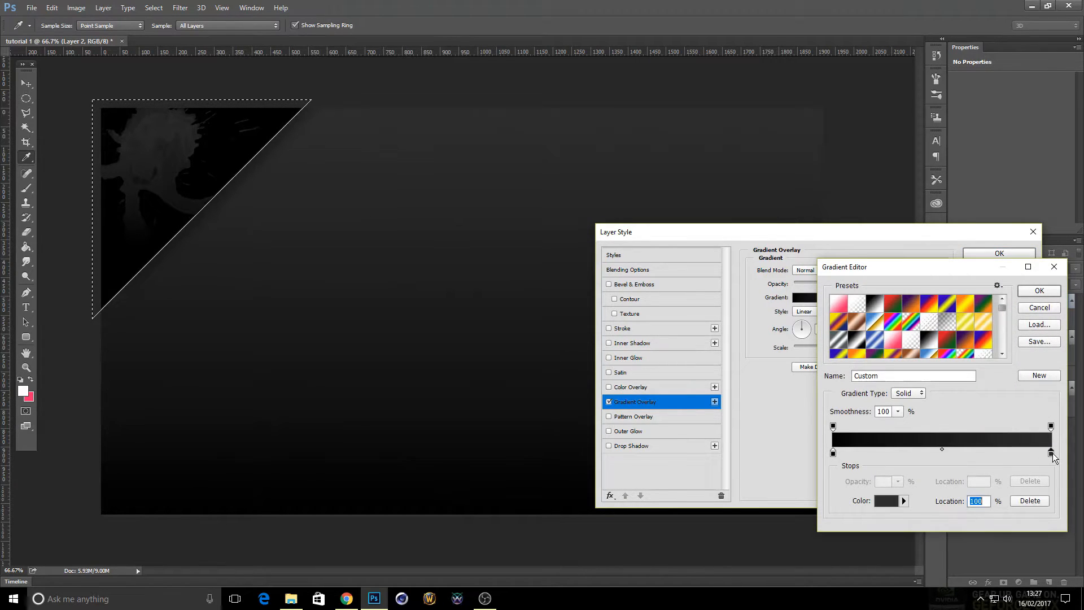
drag(850, 389, 911, 302)
click(879, 342)
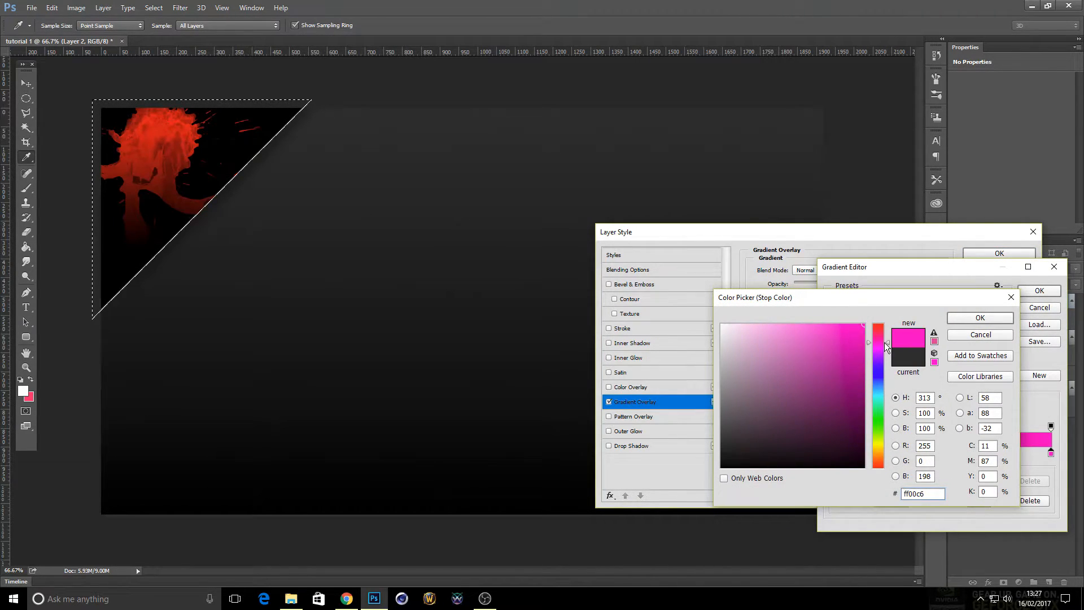
click(1002, 320)
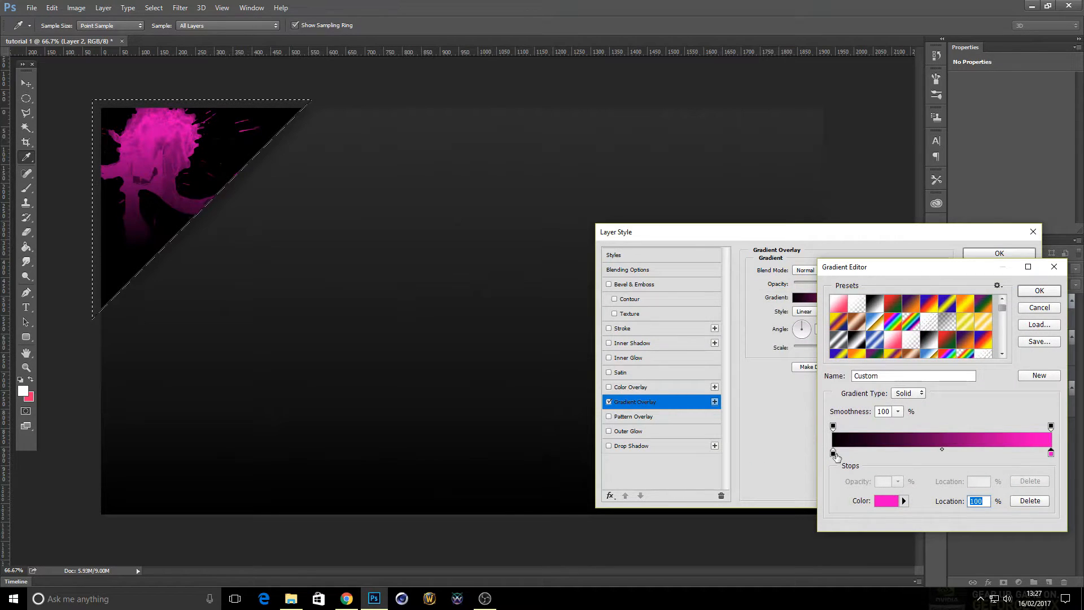
Change the gradient's start color stop to a bright red and apply the Gradient Overlay to the splatter layer.
click(833, 452)
click(882, 501)
drag(847, 361, 905, 292)
drag(884, 332, 886, 328)
click(997, 318)
click(1039, 292)
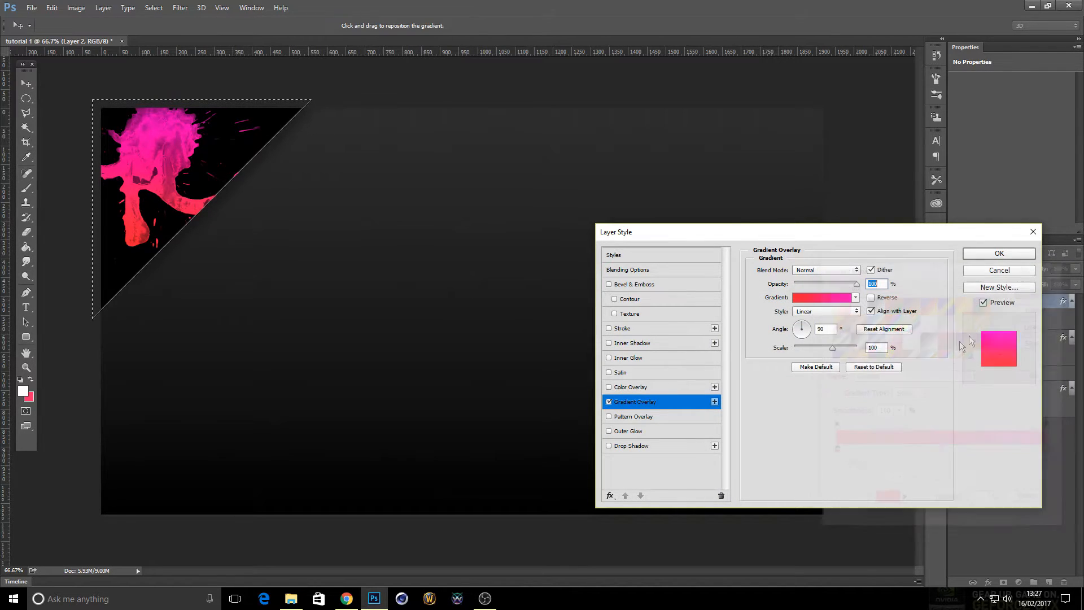
click(999, 254)
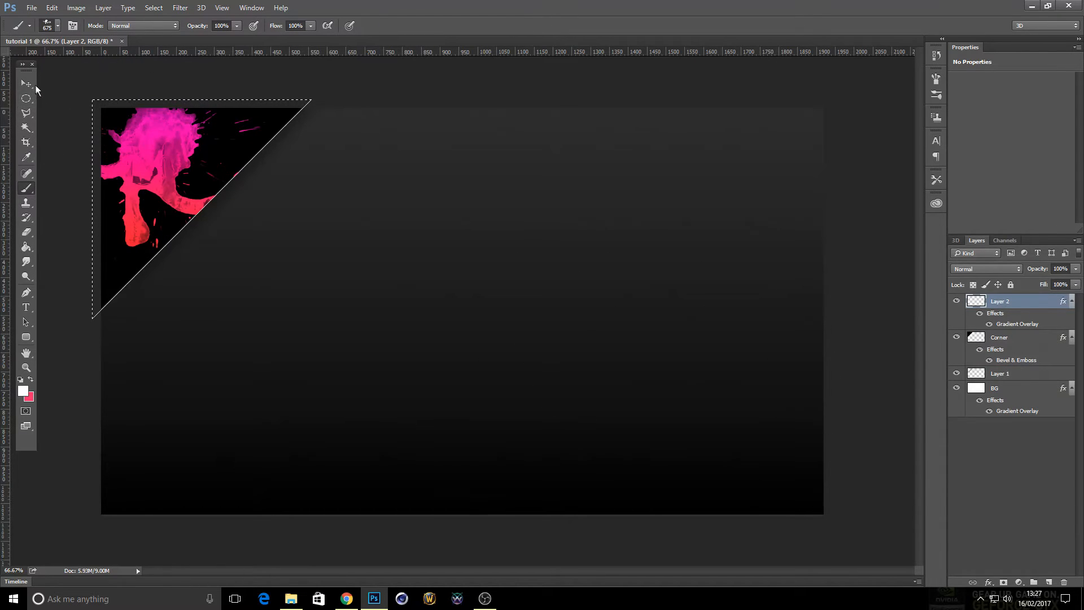
Deselect the triangular selection and rename Layer 2 as Splat.
click(26, 99)
key(ctrl+d)
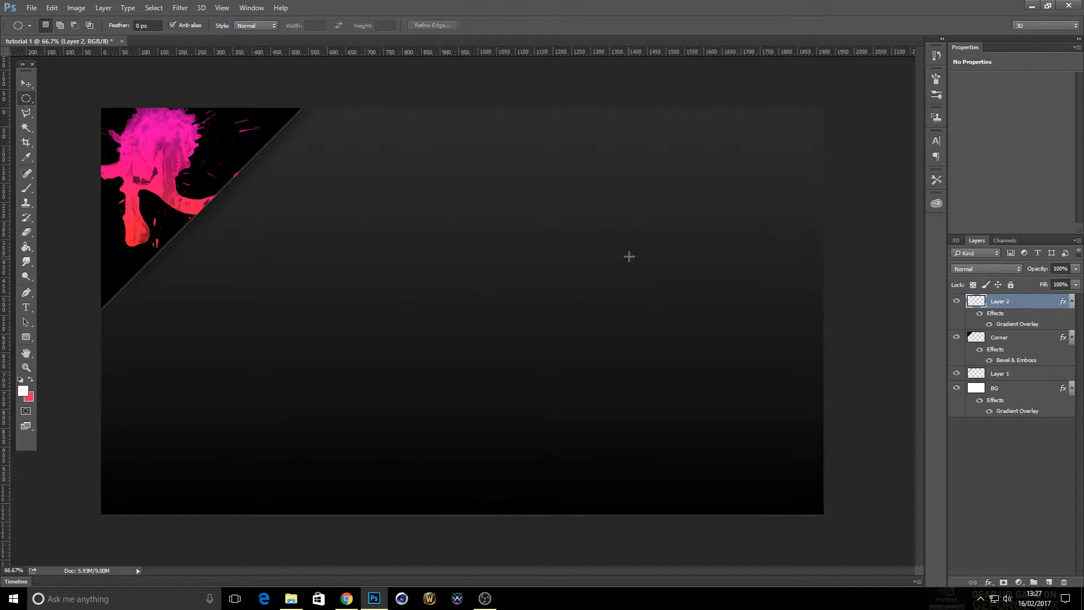
double_click(996, 301)
text(Splat)
key(Return)
Rename Layer 1, the blurred shadow, as Shadow 1.
click(1042, 377)
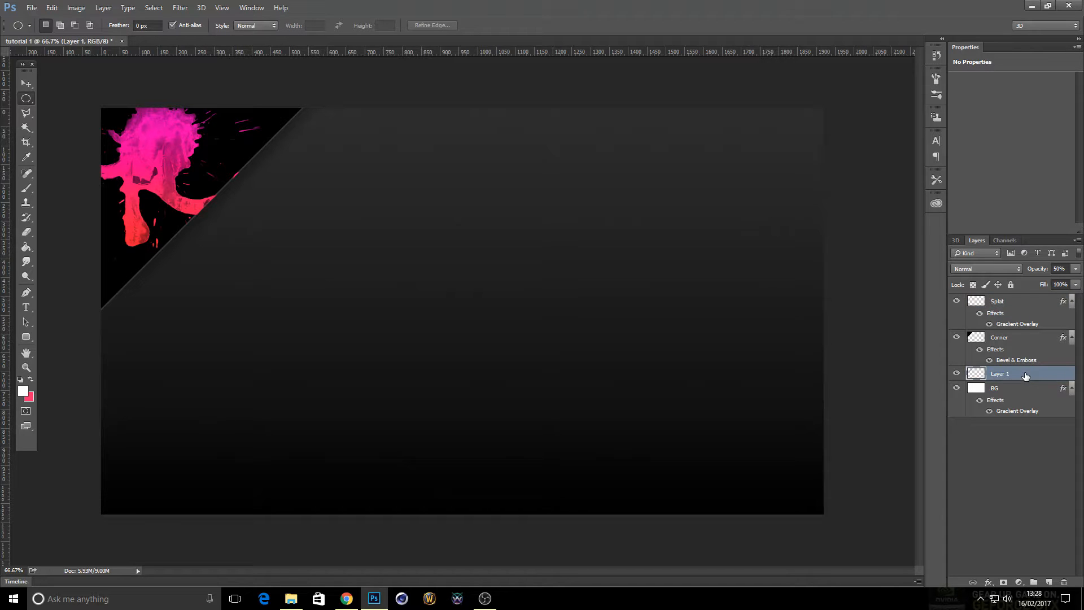
double_click(1001, 376)
key(Return)
Duplicate the Shadow 1 layer under the name Shadow 2.
right_click(1021, 375)
click(889, 122)
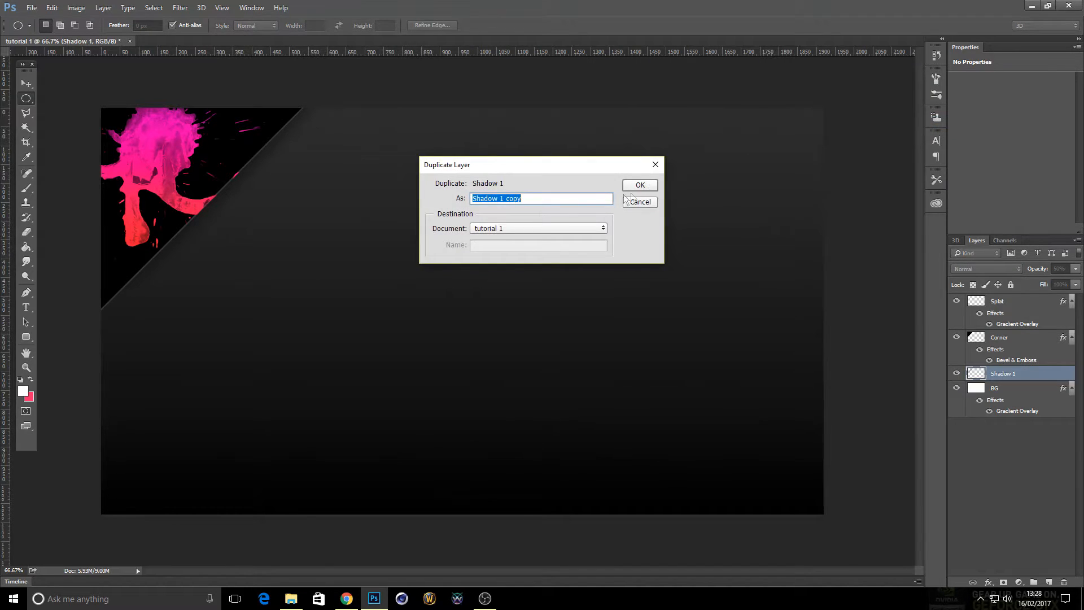
click(545, 198)
text(2)
key(Return)
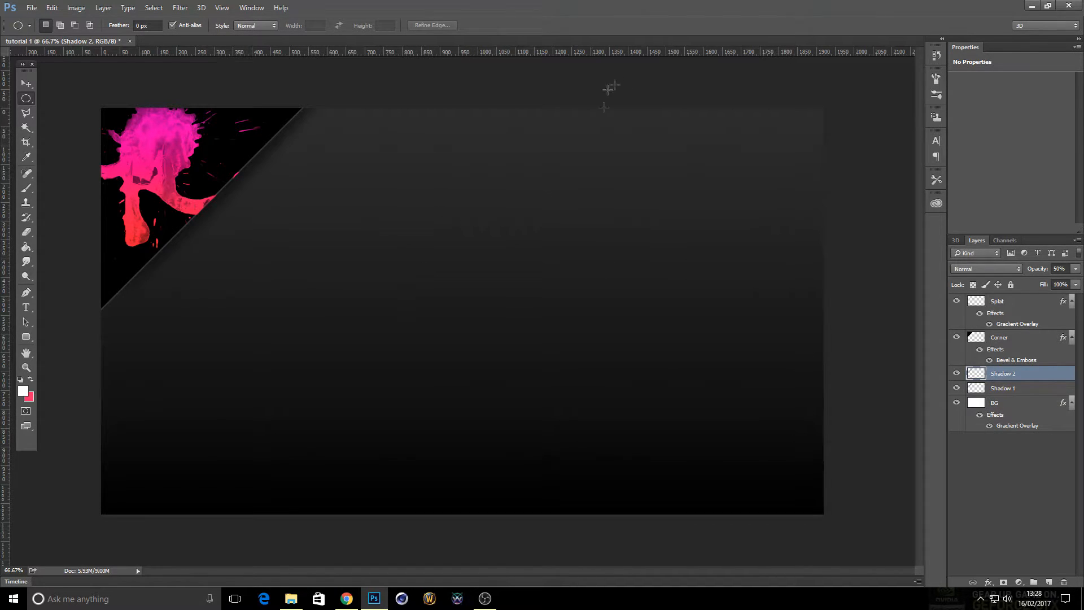
Place the Shadow 2 layer directly above Corner and shift the shadow slightly onto the triangle's diagonal edge.
drag(1029, 379, 1026, 332)
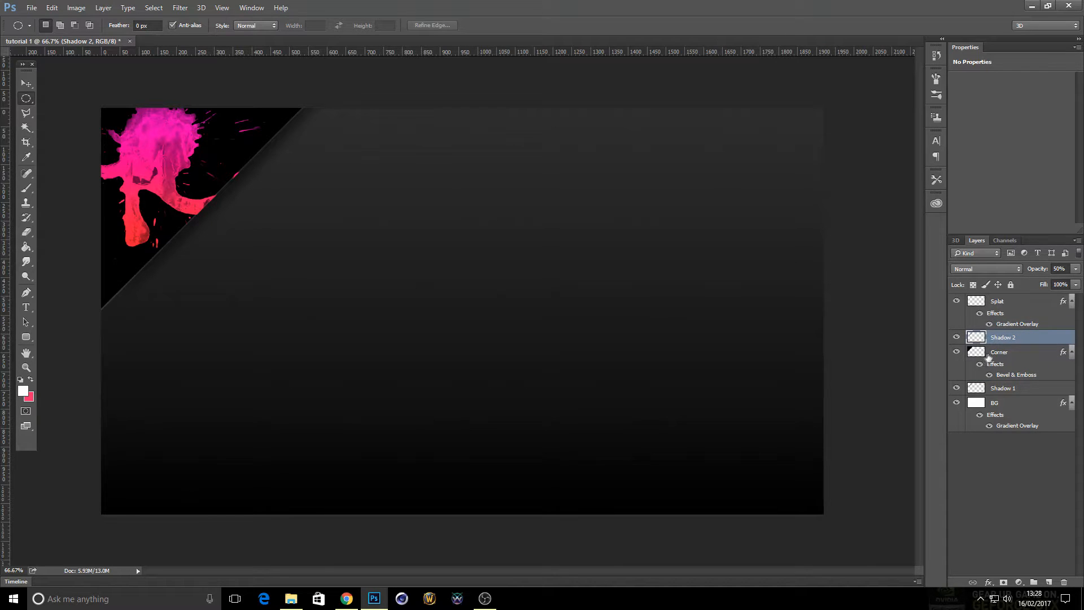
click(26, 84)
drag(239, 192, 222, 205)
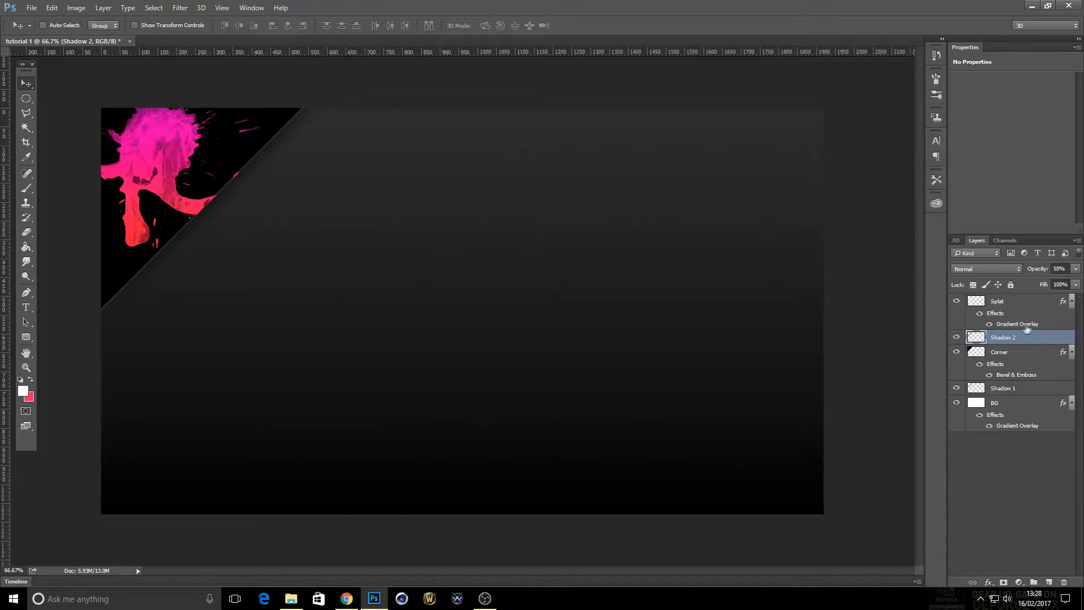
Try to move Shadow 2 above Splat, and step back the accidental transfer of Splat's Gradient Overlay.
drag(1033, 329, 1035, 301)
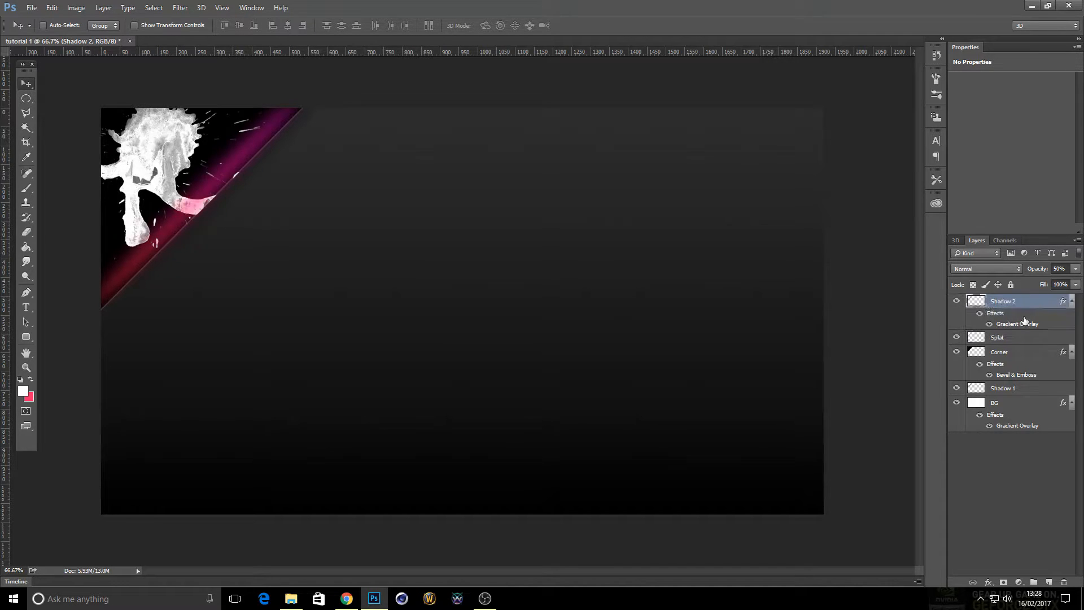
click(40, 8)
mouse_move(51, 7)
click(76, 41)
click(51, 8)
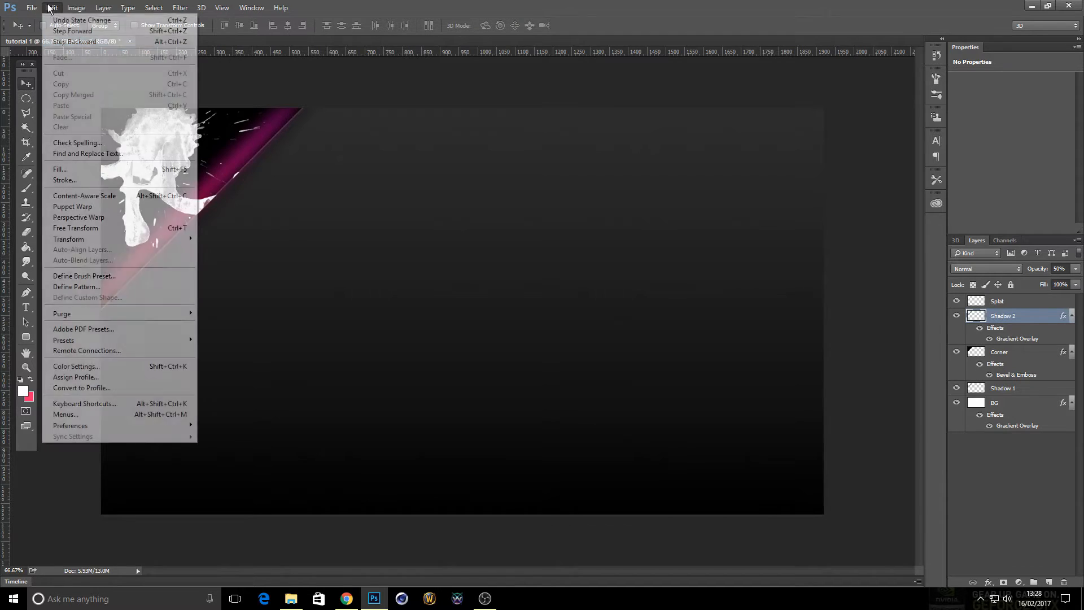
click(76, 41)
Move the Shadow 2 layer above Splat, reposition it along the triangle's diagonal edge, and set its opacity to 80%.
drag(1034, 340, 1035, 299)
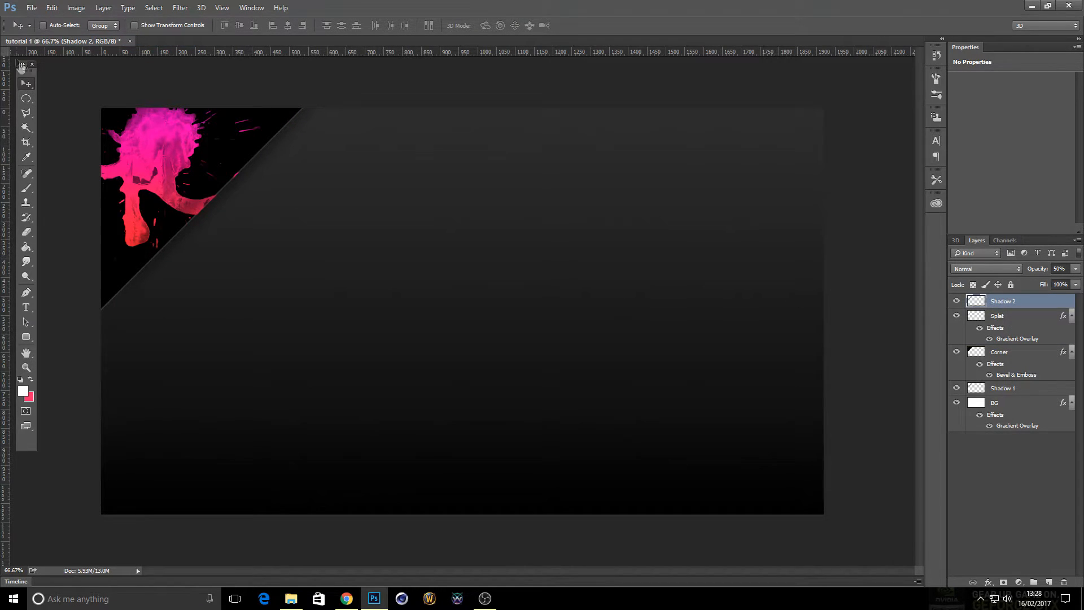
mouse_move(244, 205)
mouse_down()
mouse_move(257, 222)
mouse_move(243, 207)
mouse_move(249, 213)
mouse_up()
click(1076, 270)
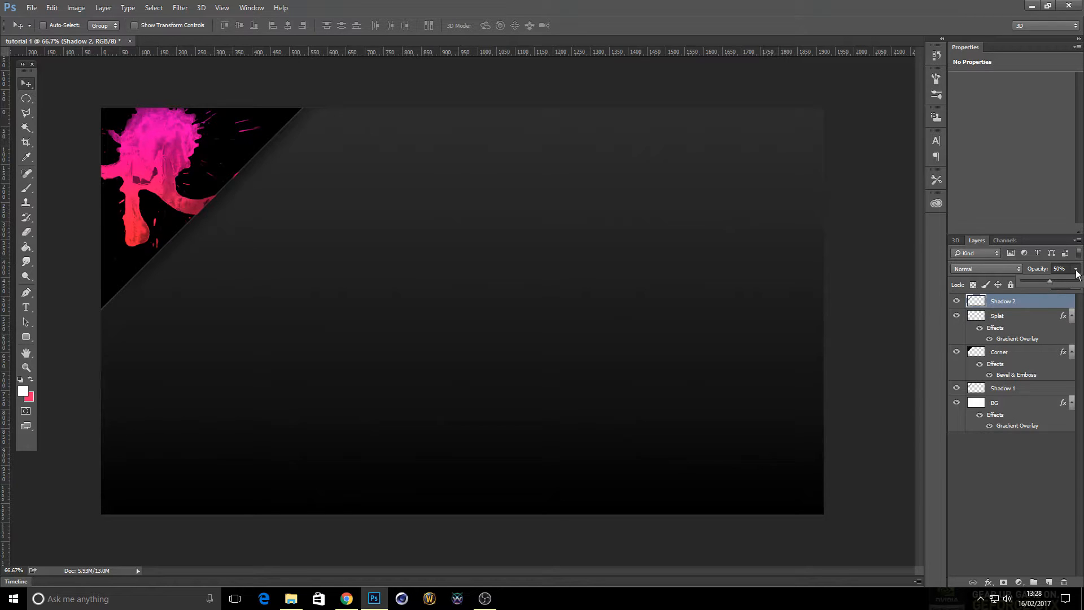
drag(1067, 285, 1063, 284)
mouse_move(219, 230)
mouse_down()
mouse_move(235, 218)
mouse_move(226, 228)
mouse_up()
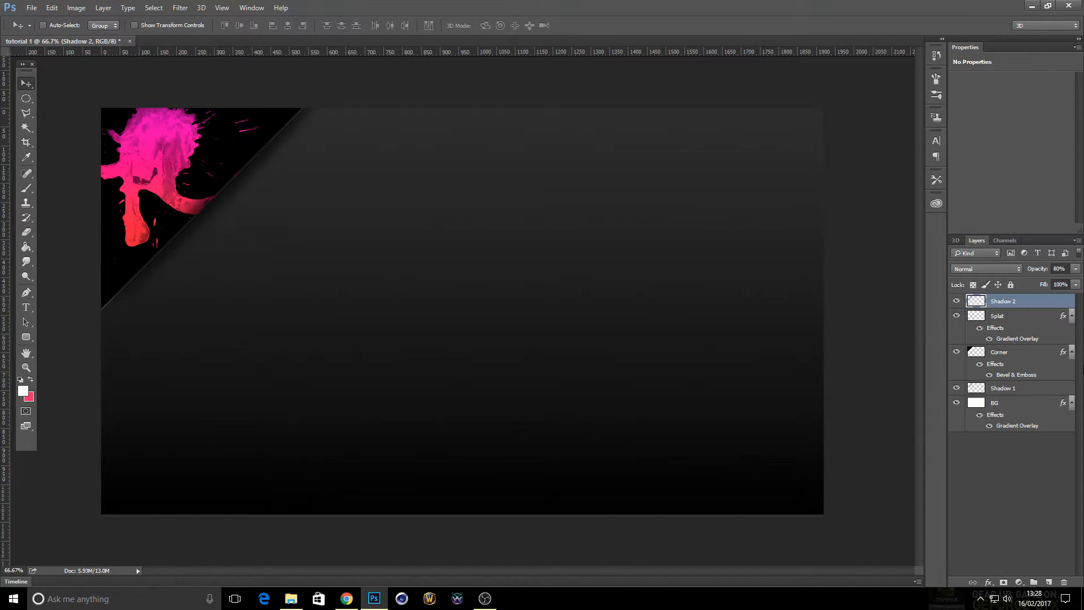
Load the Corner outline as a selection, invert it to remove the part of Shadow 2 outside the triangle, and deselect.
ctrl+click(976, 352)
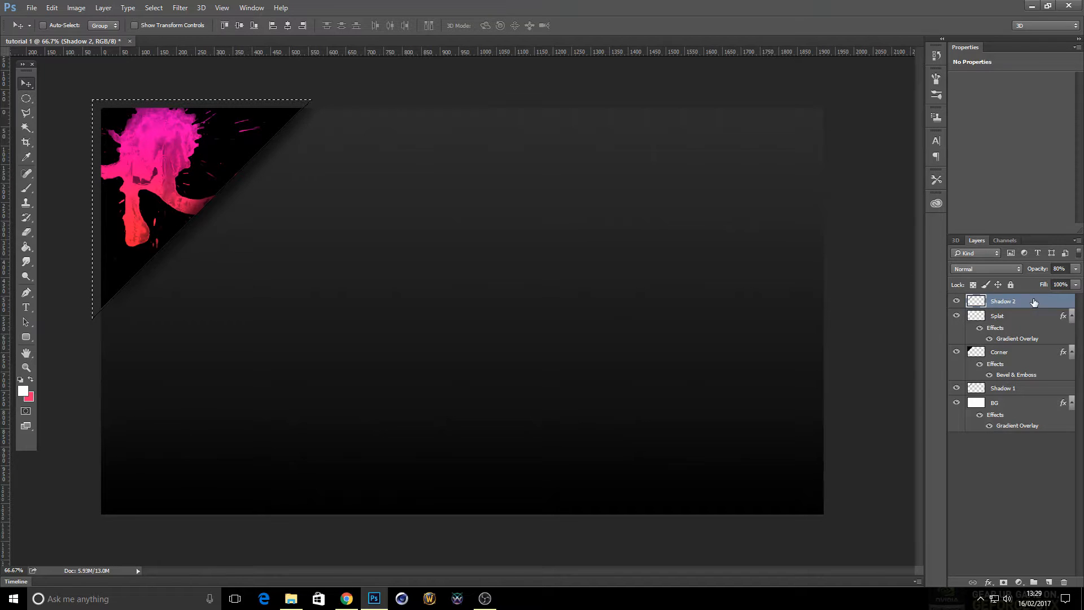
click(154, 7)
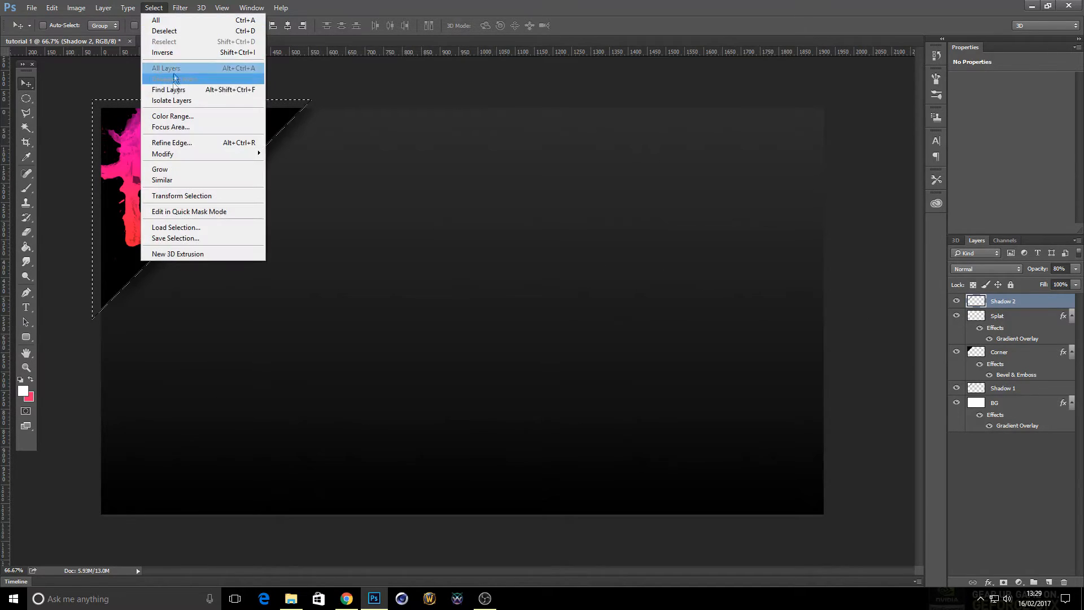
click(164, 52)
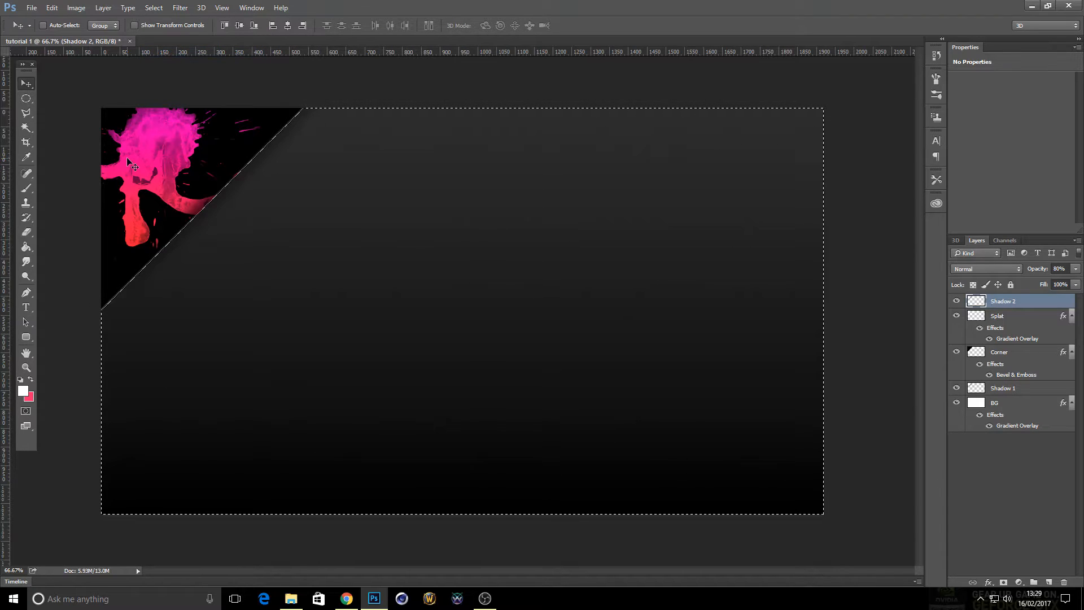
click(26, 98)
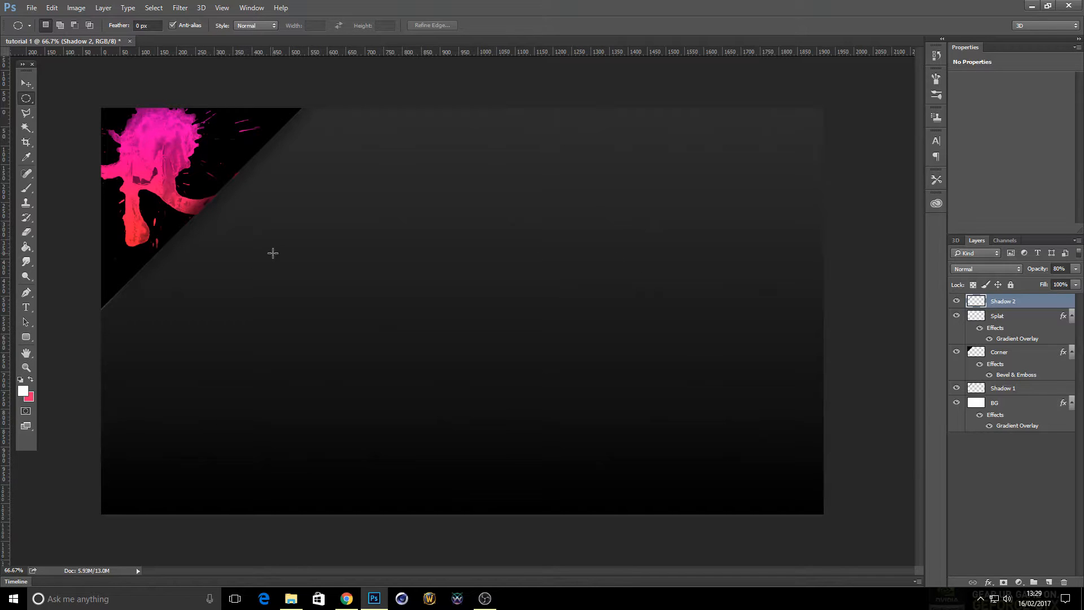
Load the Corner triangle's outline as a selection again and contract it by 2 pixels.
ctrl+click(979, 352)
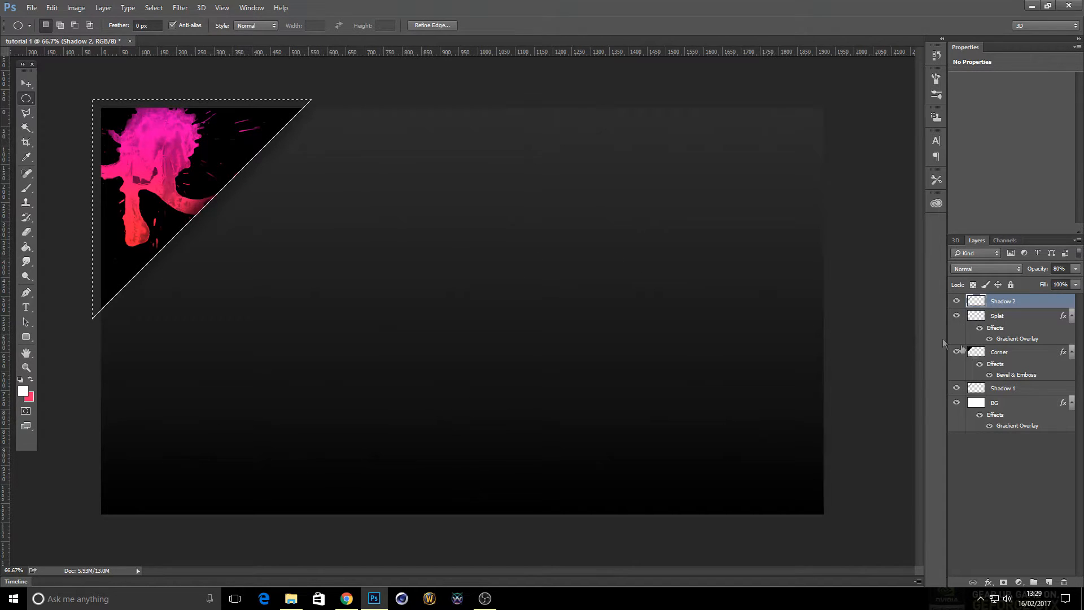
click(154, 7)
mouse_move(223, 154)
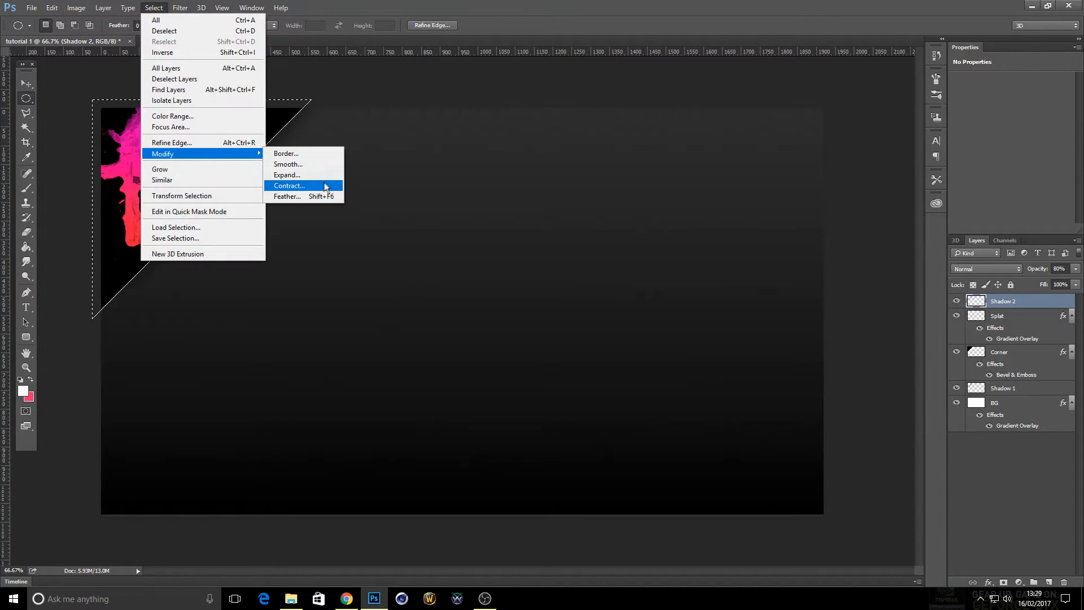
click(329, 185)
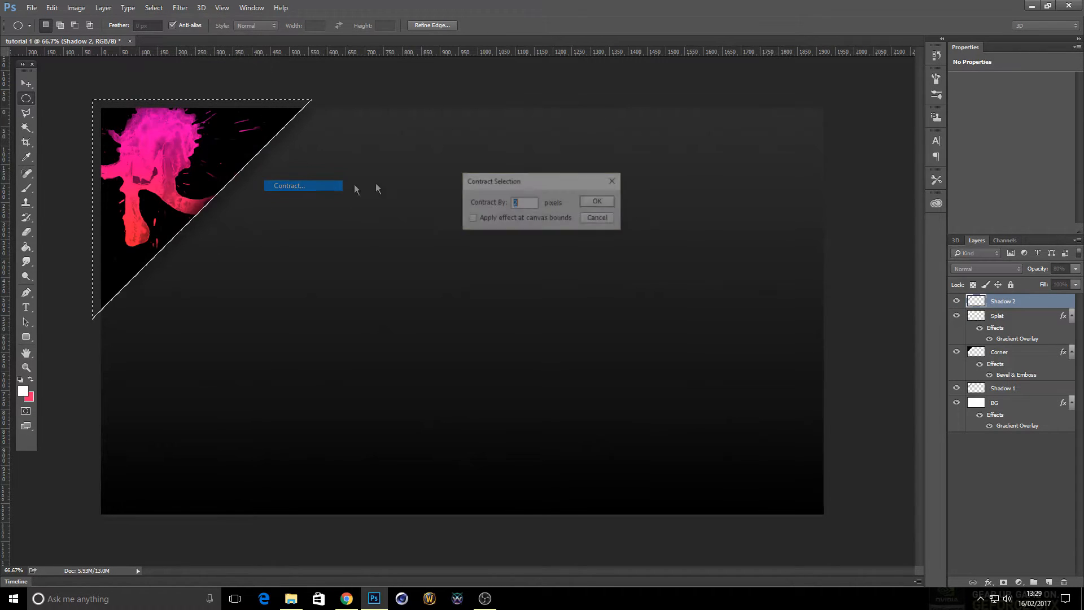
click(598, 202)
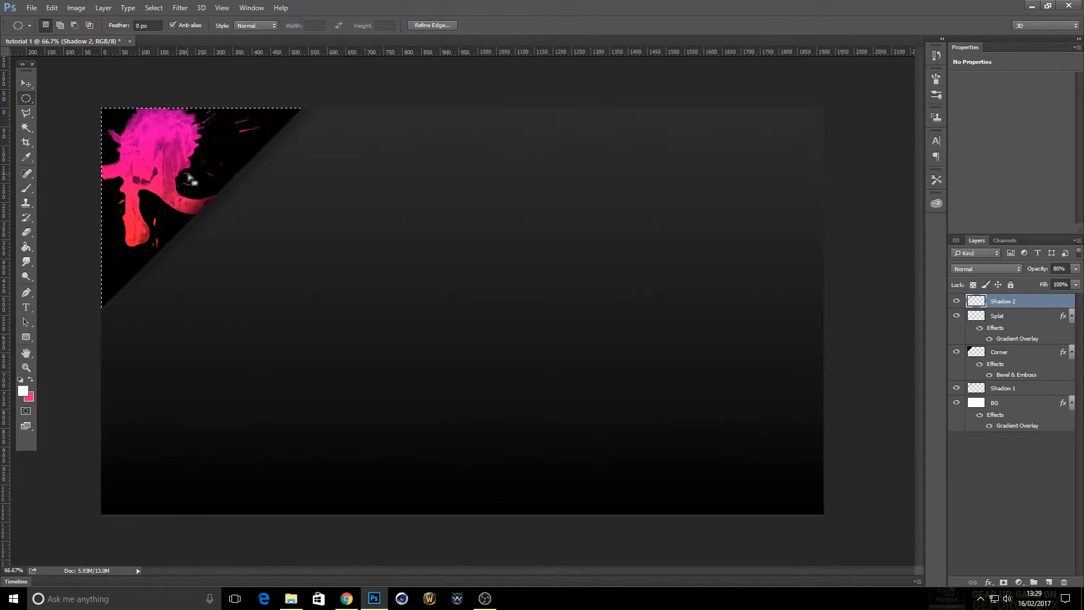
Clear the selection and open PHOTOSHOP-CC-LOGO-VECTOR.png from the image folder inside Youtube Projects > Tutorial 1.
key(ctrl+d)
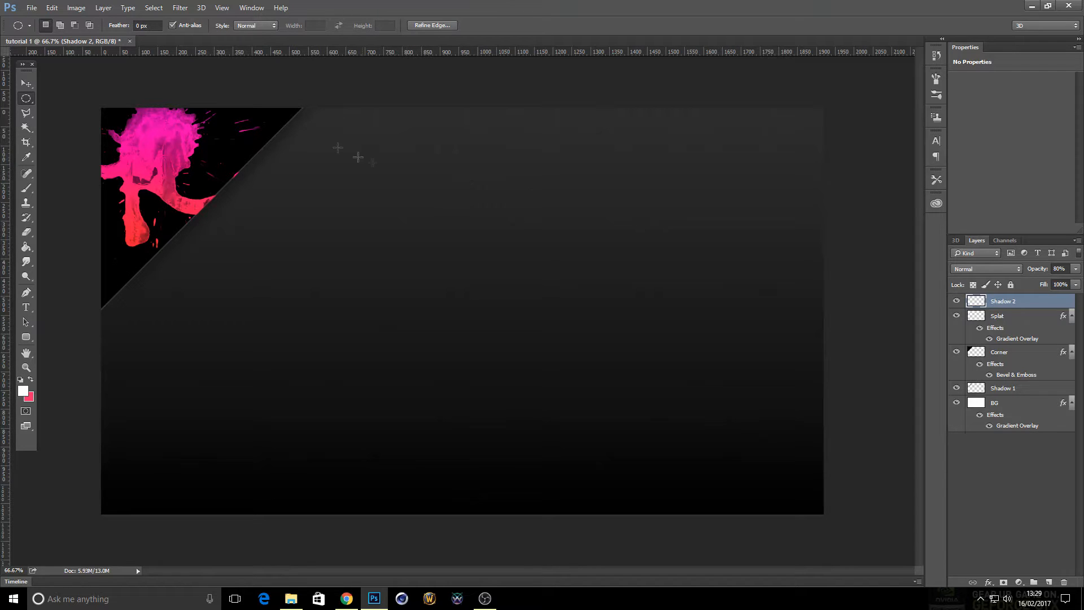
click(31, 7)
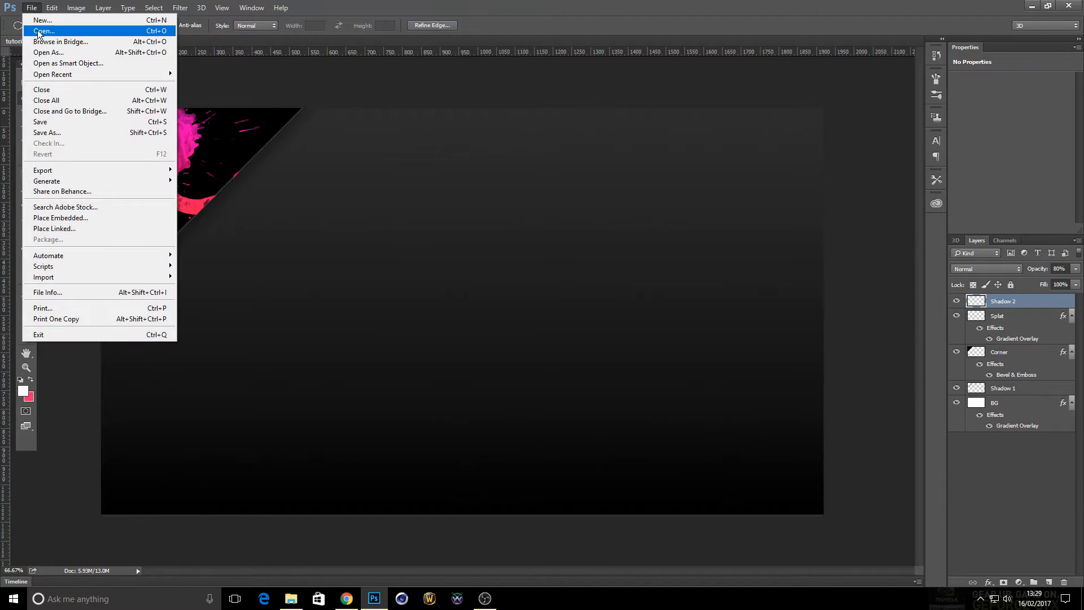
click(39, 33)
click(51, 202)
scroll(155, 147, down, 3)
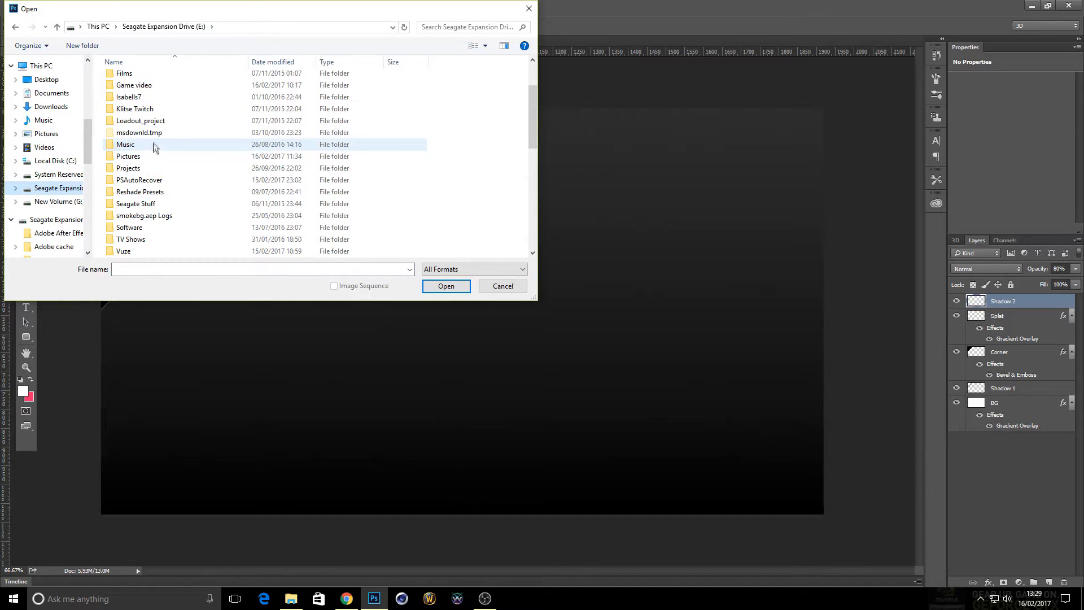
scroll(167, 145, down, 5)
double_click(201, 159)
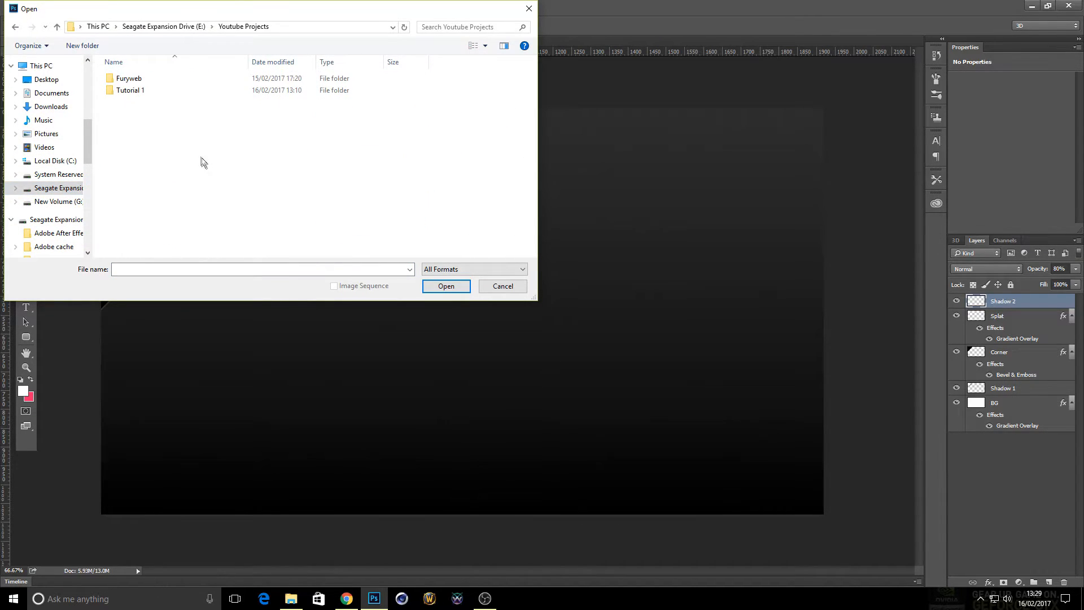
double_click(136, 91)
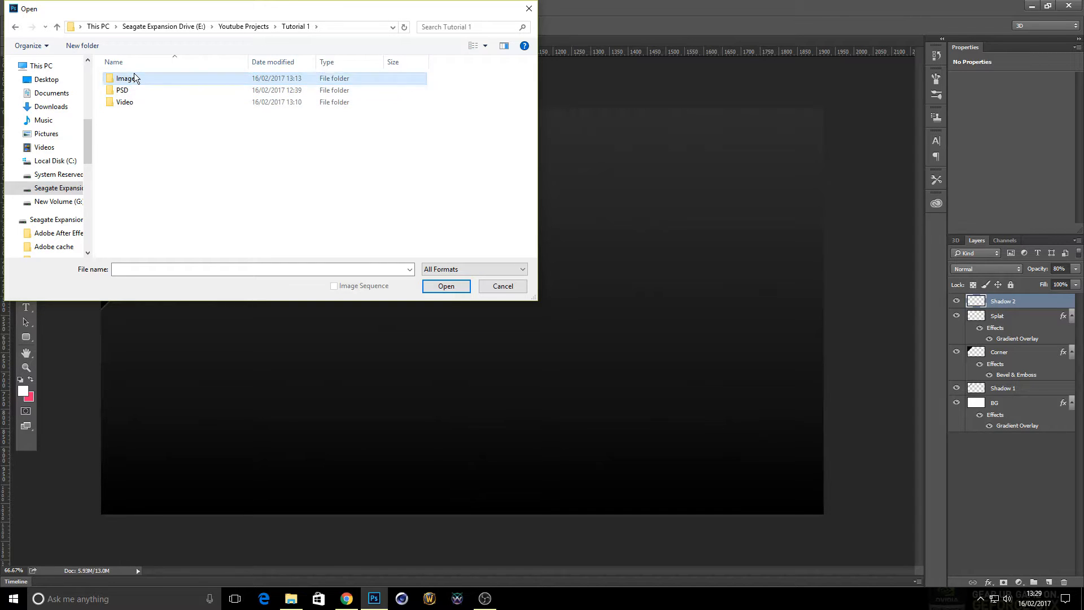
double_click(134, 77)
double_click(133, 85)
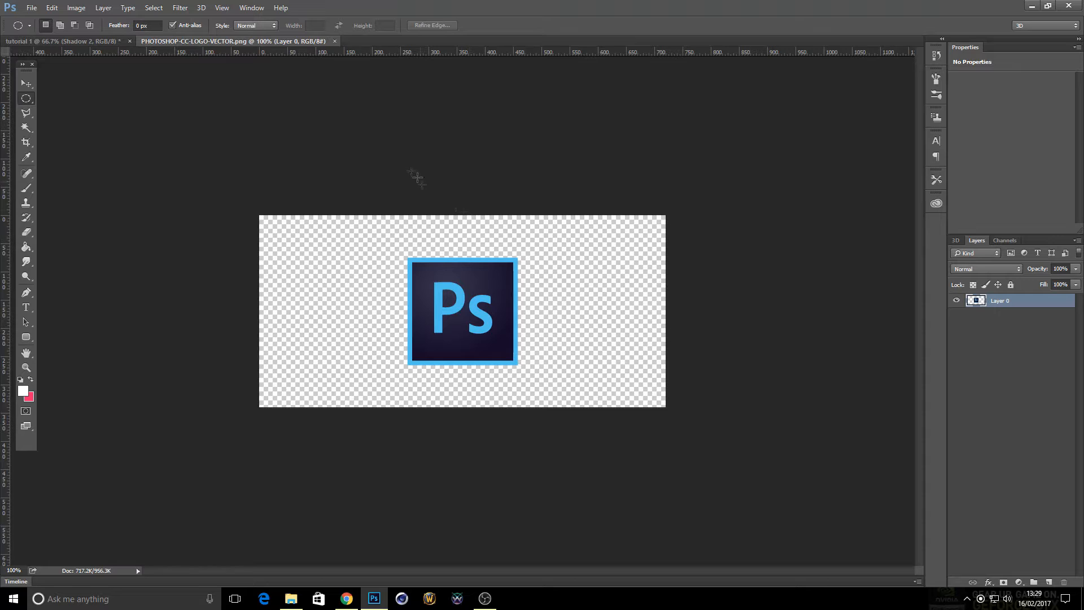
Copy the whole Photoshop logo image into the tutorial 1 document and position it over the splatter in the corner triangle.
click(180, 7)
mouse_move(155, 8)
click(174, 24)
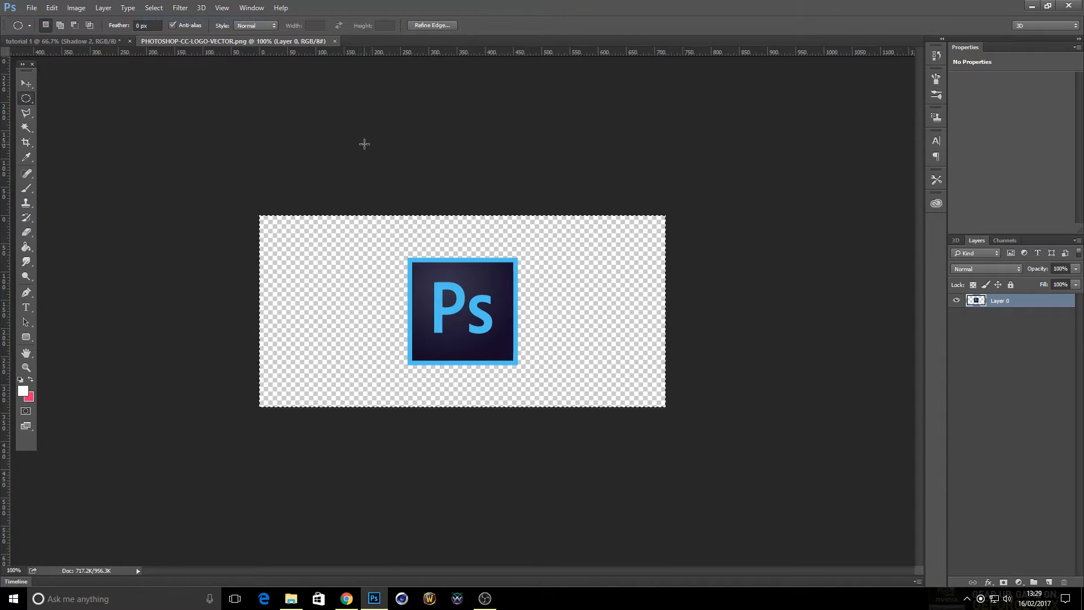
click(63, 42)
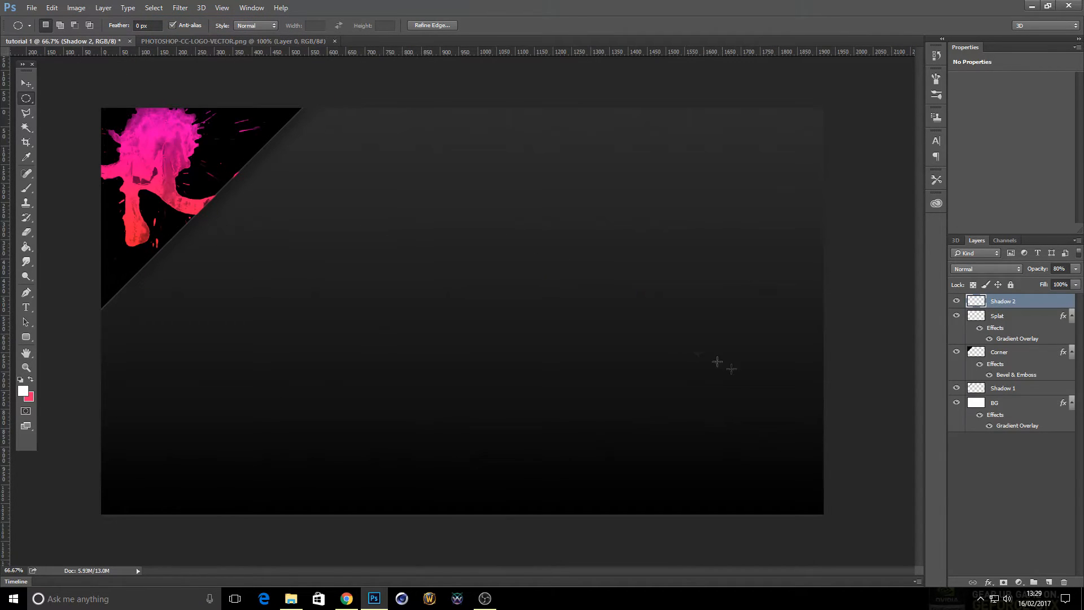
key(ctrl+v)
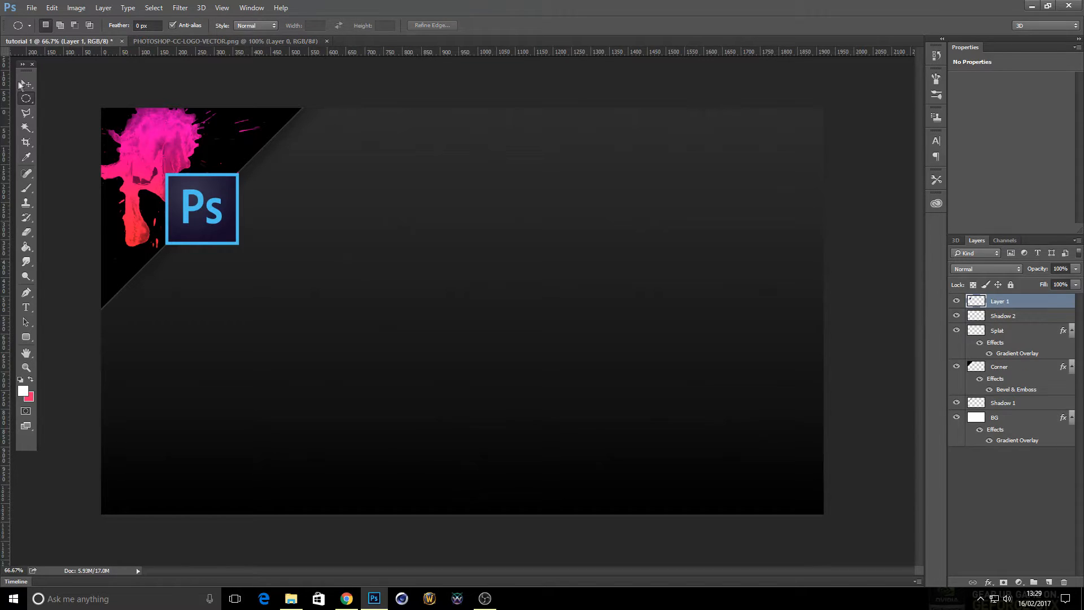
click(26, 83)
drag(202, 213, 170, 181)
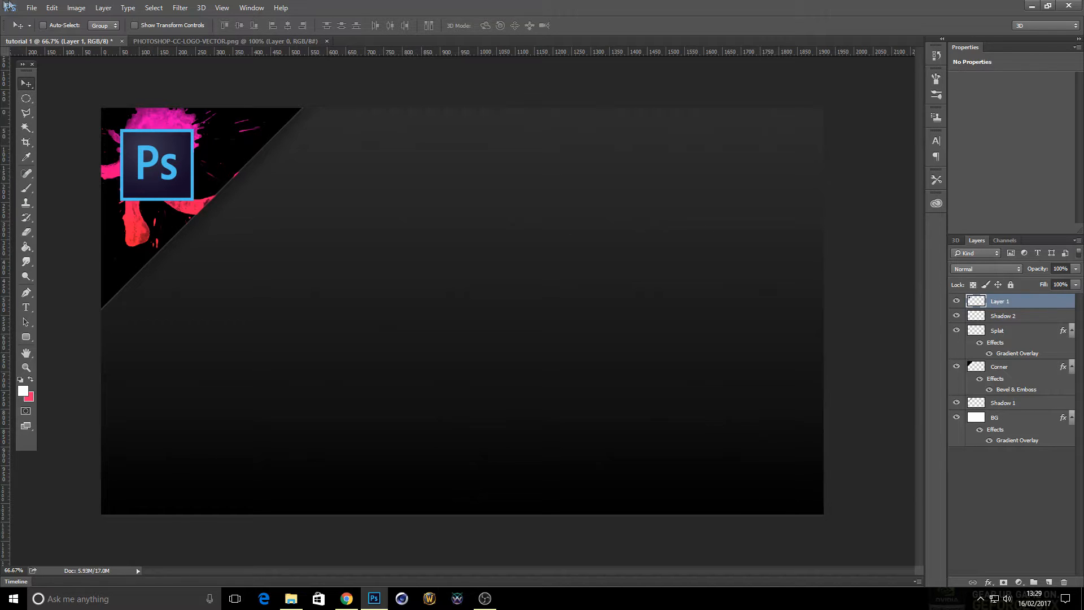
Colorize the pasted logo pinkish red with Hue/Saturation, using a hue of about 344 and a saturation of 100.
click(76, 7)
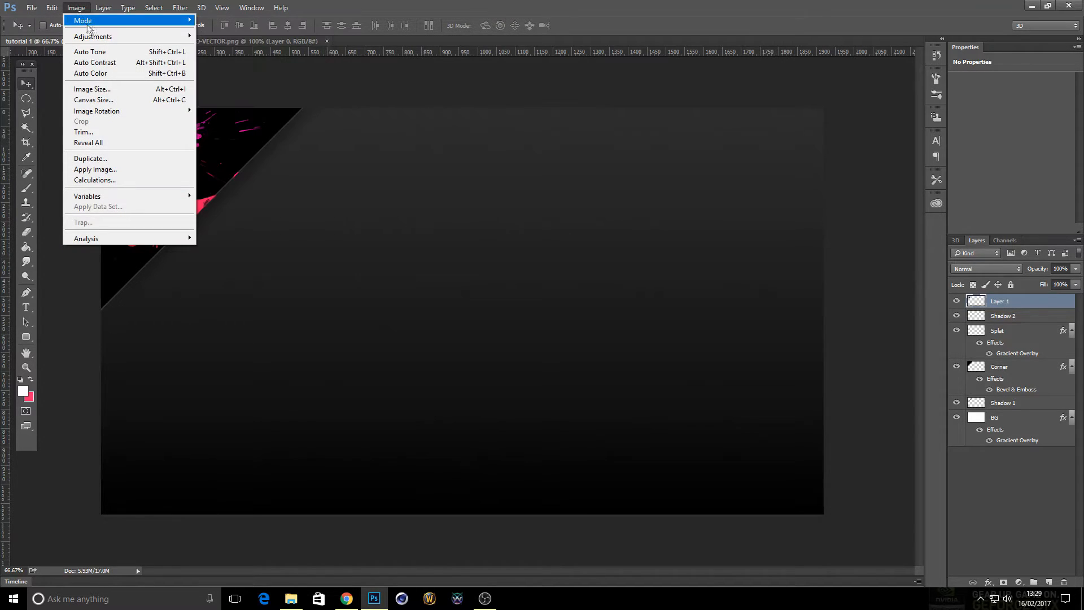
mouse_move(93, 36)
click(259, 93)
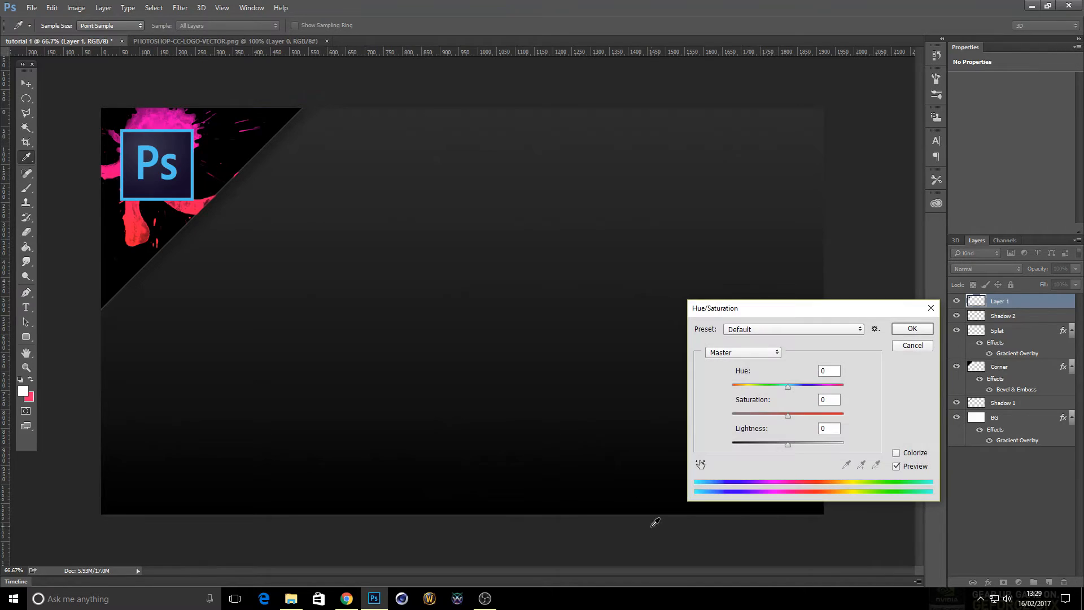
drag(789, 394, 793, 417)
click(904, 452)
drag(778, 390, 830, 390)
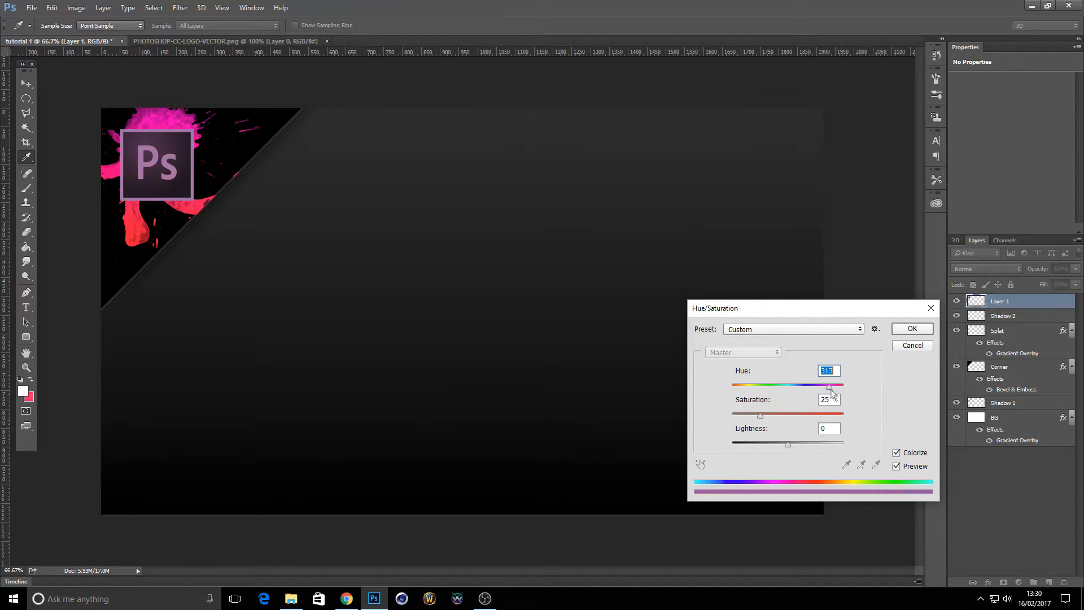
click(842, 416)
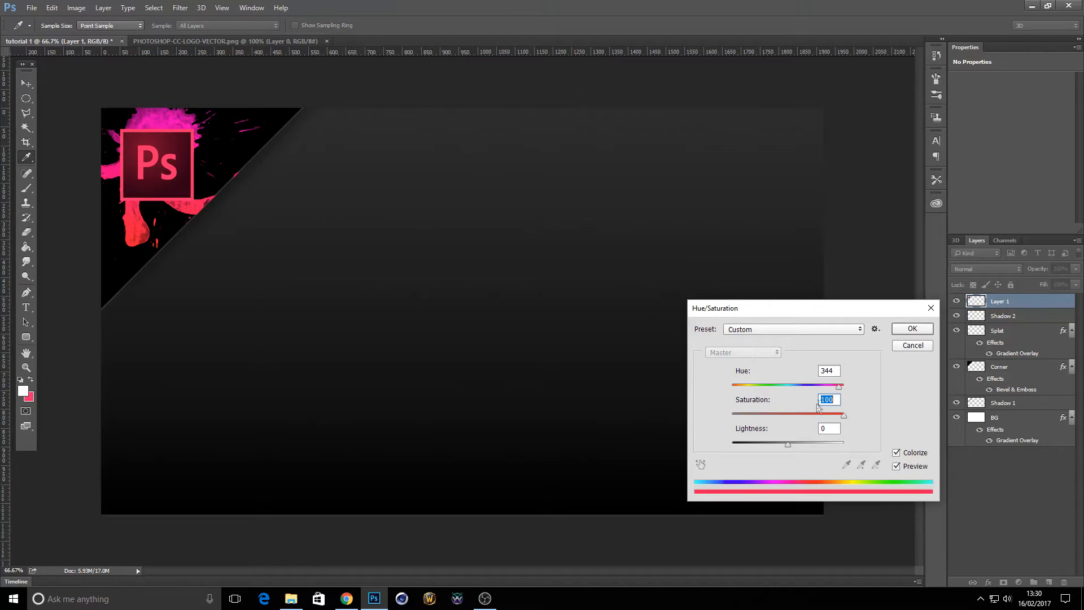
click(839, 388)
click(912, 329)
Rename the logo's layer as PS Logo.
key(v)
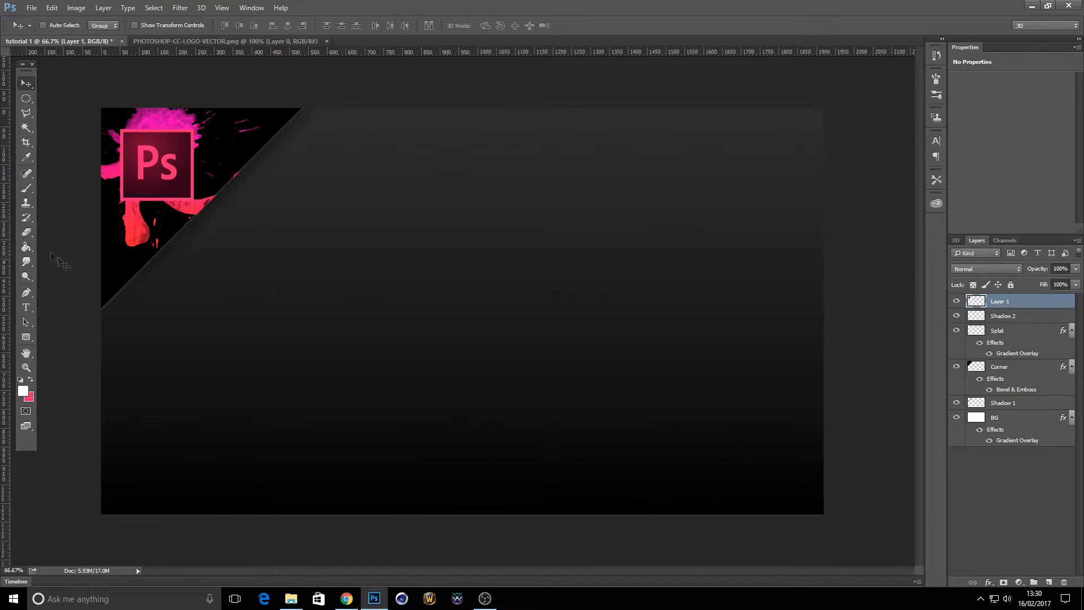
click(26, 307)
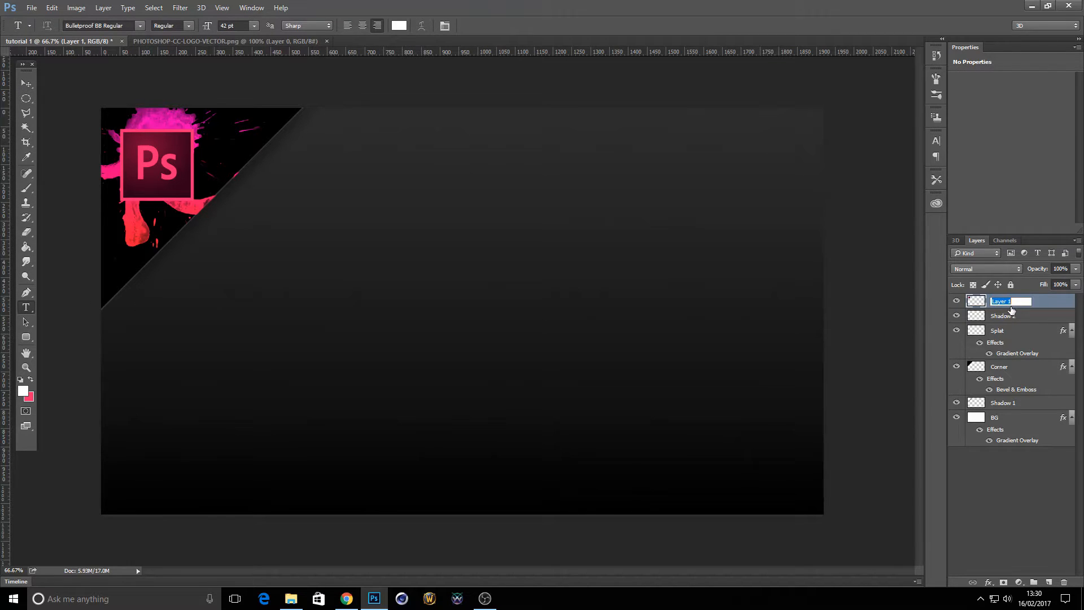
text(PS Logo)
key(Return)
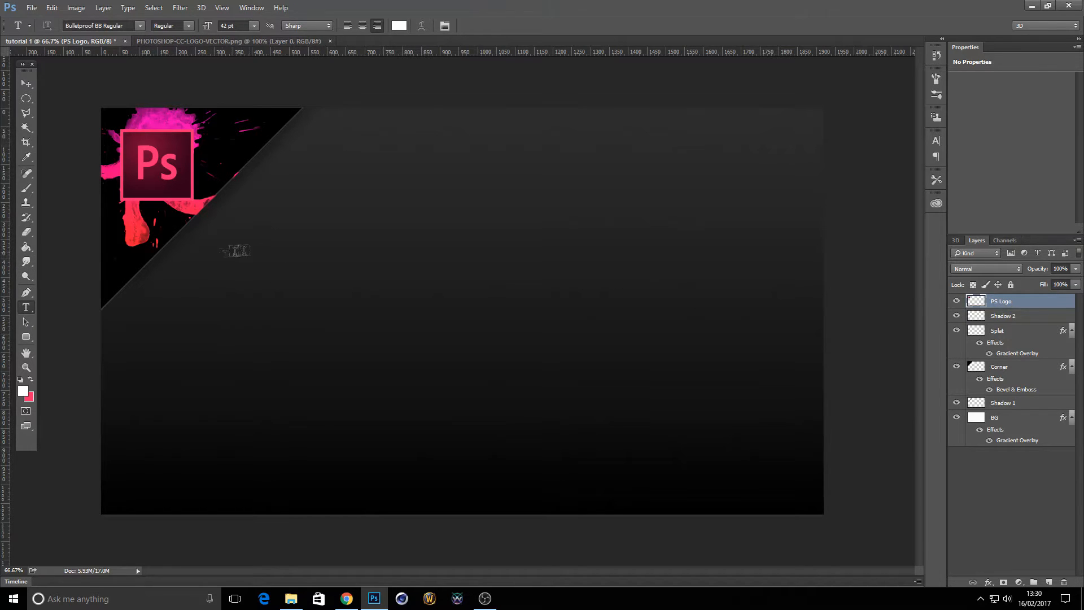
Add the text TUTORIAL on the dark background in the Bulletproof BB Regular font.
click(140, 26)
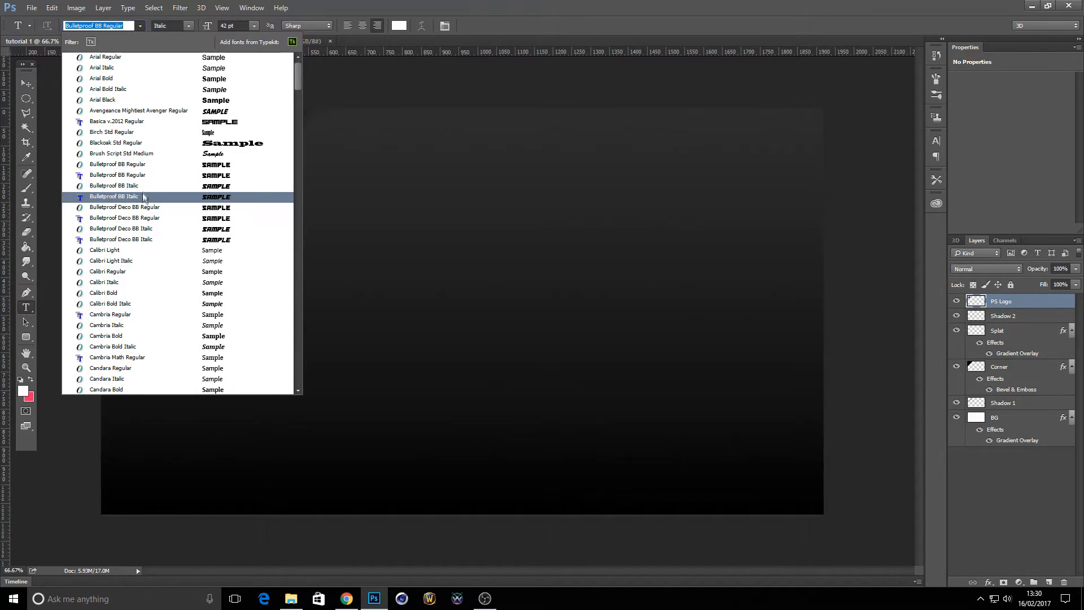
click(134, 176)
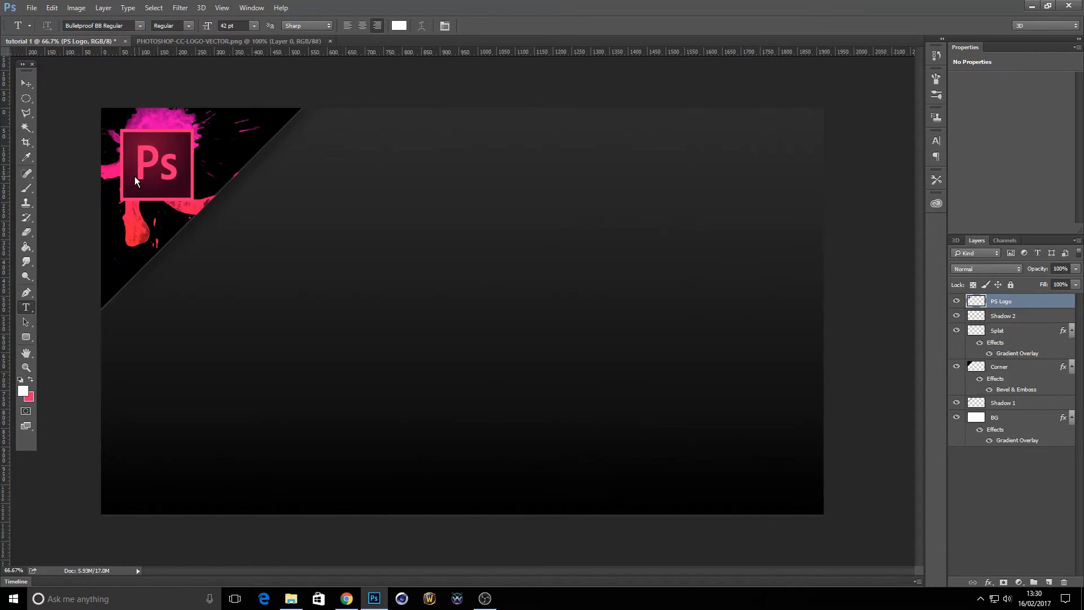
click(347, 255)
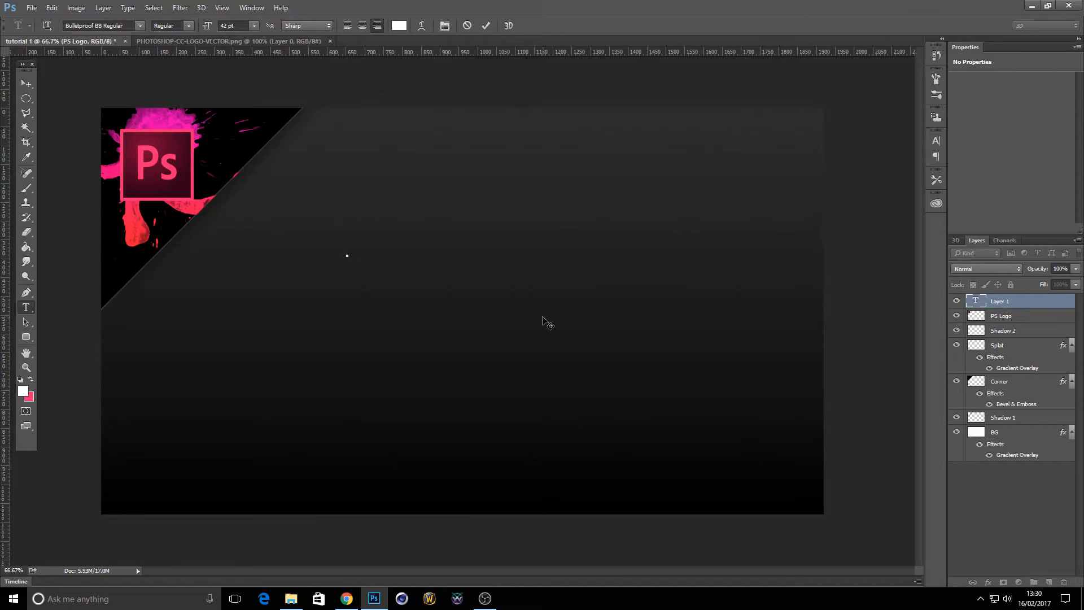
text(TUTORIAL)
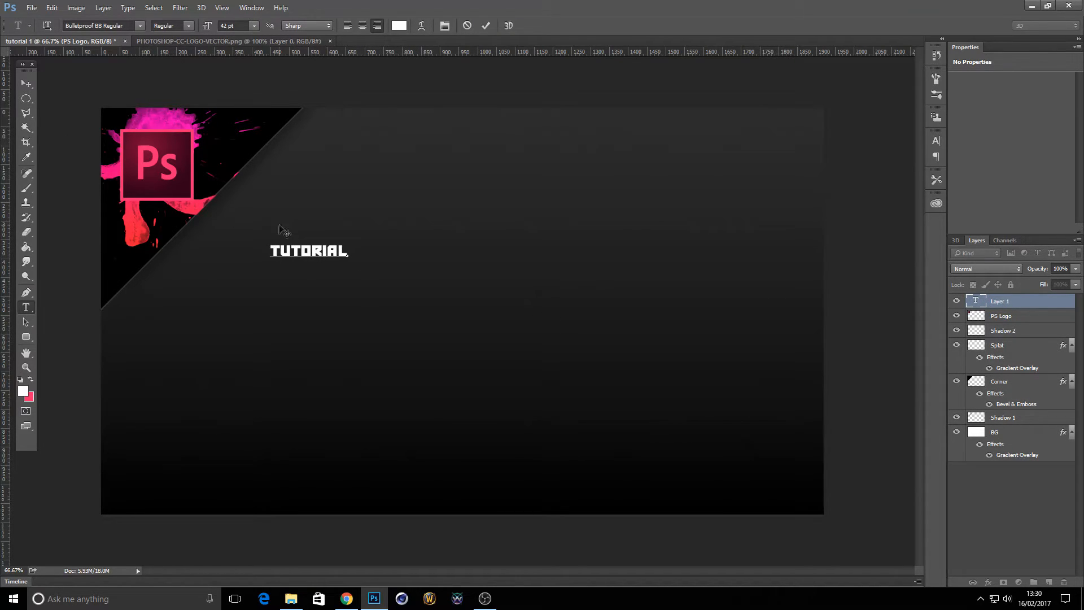
Scale the TUTORIAL text up to about 197 pt and place it near the middle of the canvas.
double_click(272, 250)
click(254, 25)
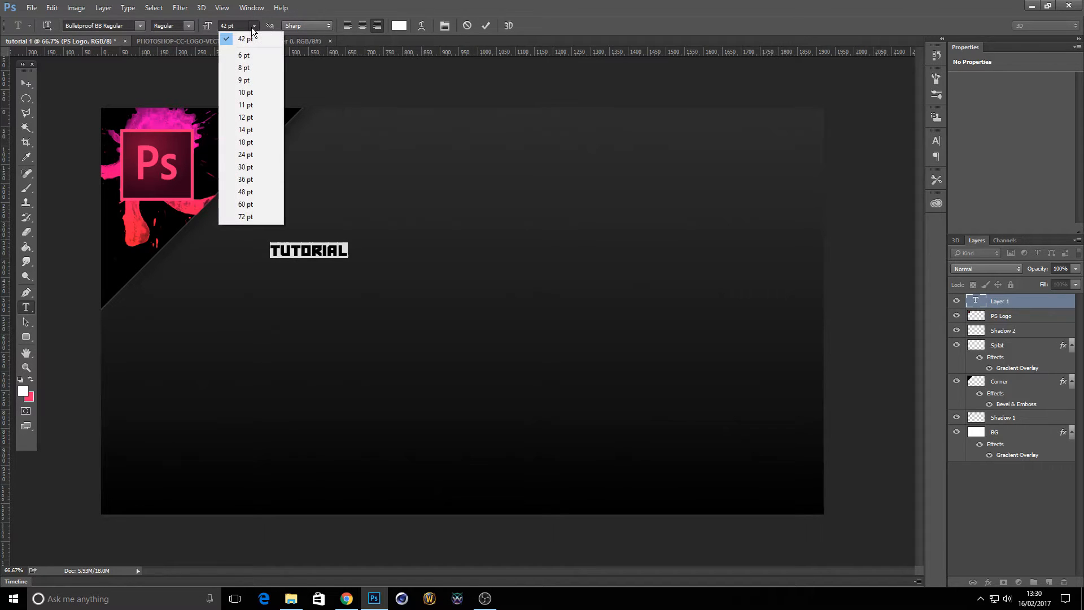
click(240, 40)
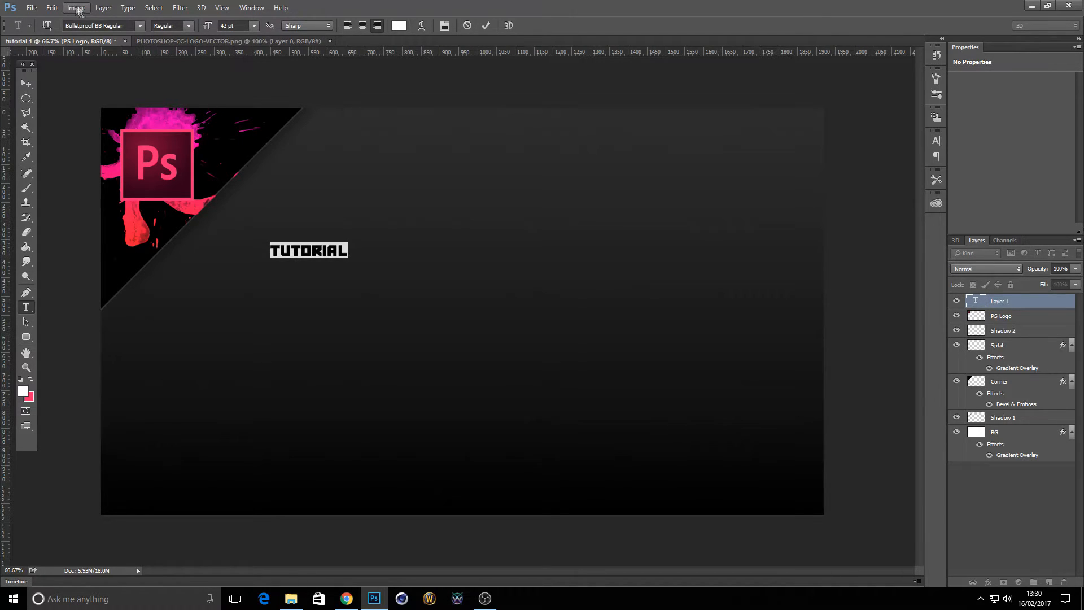
click(77, 8)
mouse_move(52, 8)
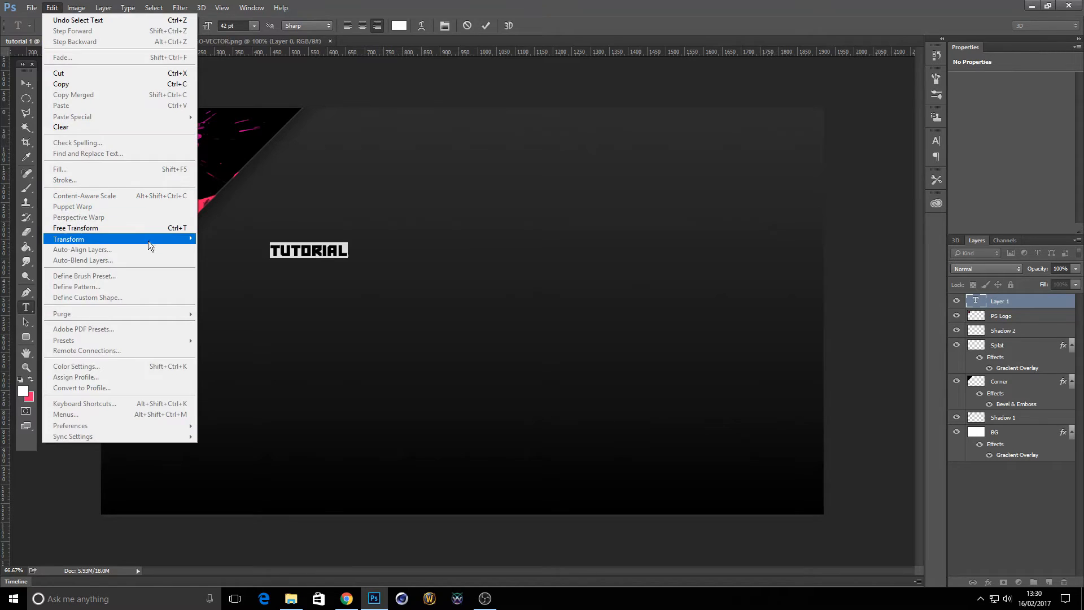
mouse_move(148, 240)
click(227, 252)
drag(347, 242, 630, 265)
mouse_move(565, 289)
mouse_down()
mouse_move(564, 266)
mouse_move(559, 276)
mouse_up()
key(Return)
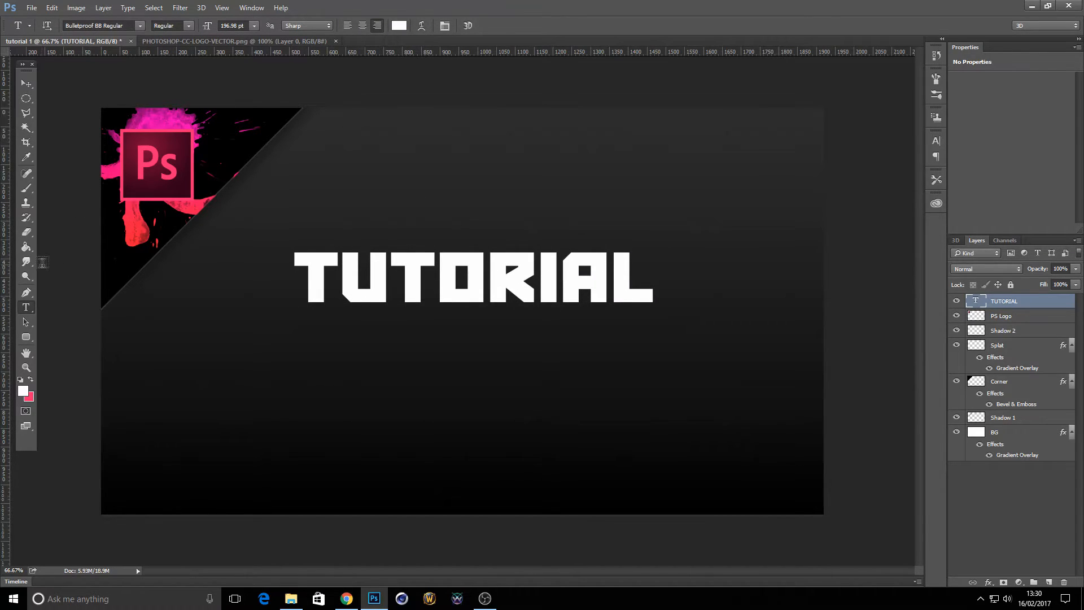
Try the different anti-aliasing methods on the TUTORIAL text and set it to Smooth.
drag(309, 275, 335, 277)
key(ctrl+a)
click(320, 26)
click(320, 35)
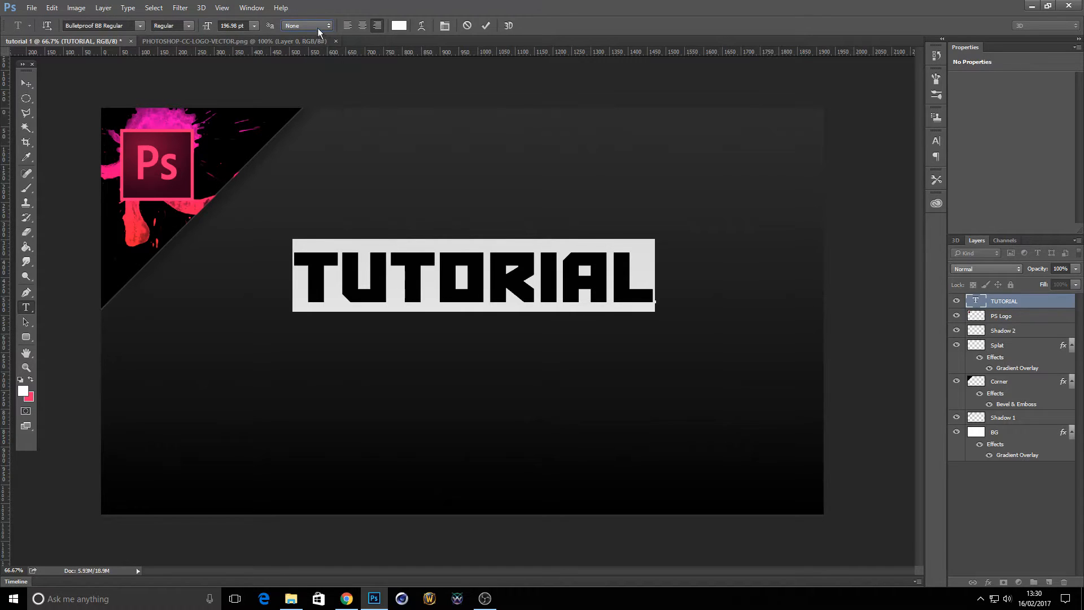
click(316, 26)
click(313, 43)
click(308, 26)
click(309, 49)
click(310, 23)
click(312, 57)
click(317, 30)
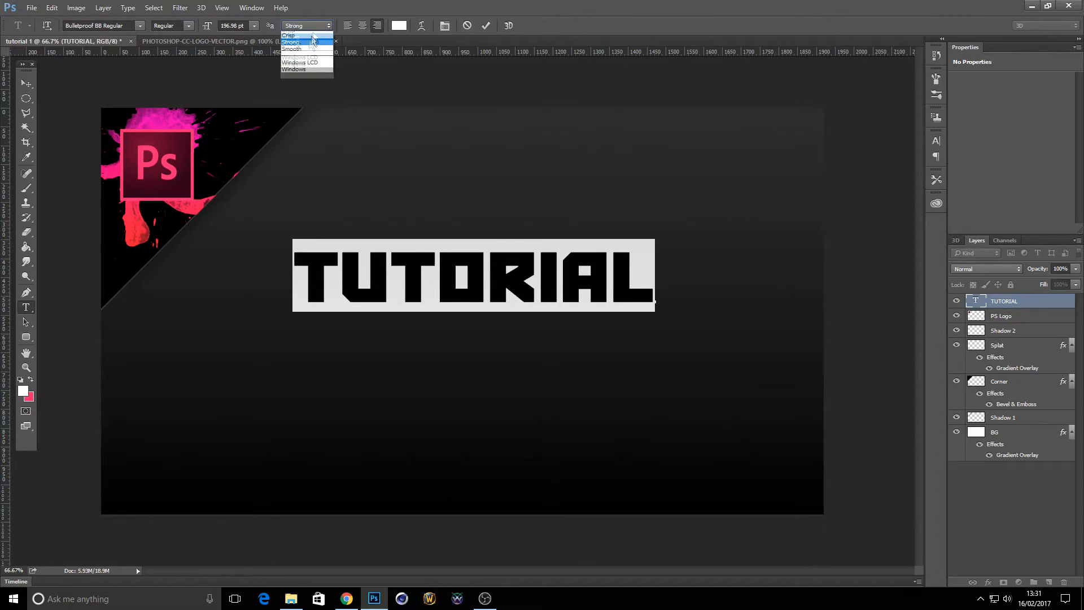
click(311, 65)
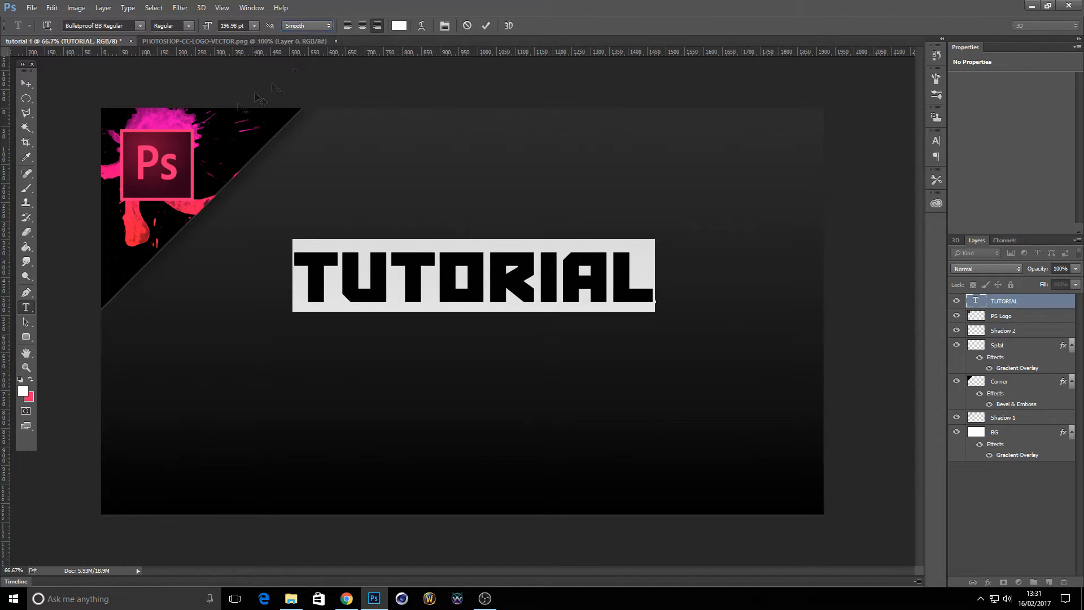
click(31, 83)
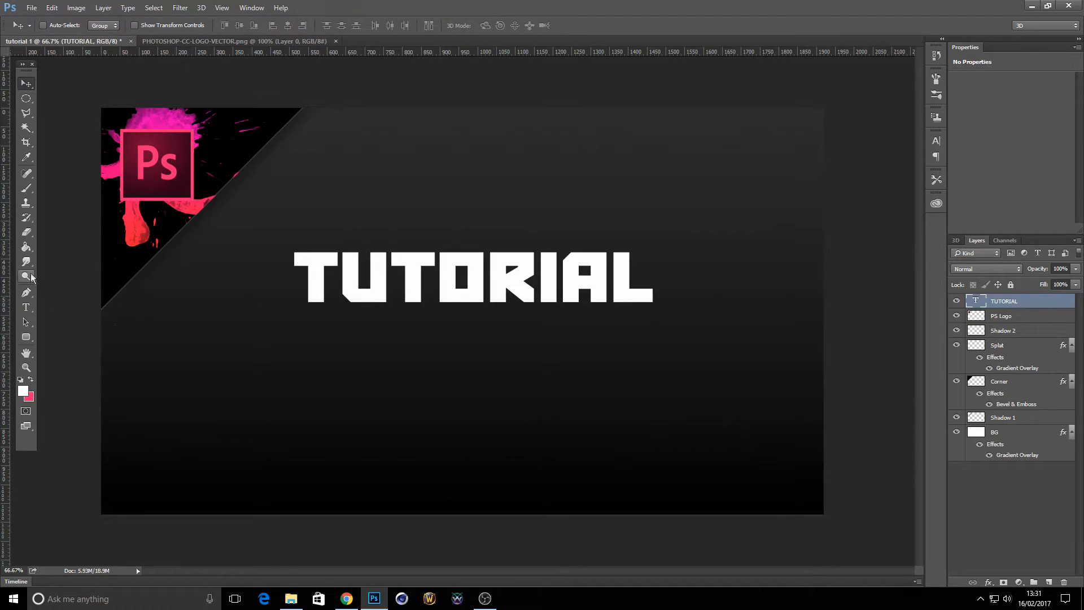
Try tracking values of 100, 200 and -100 on the TUTORIAL text and return the tracking to 0.
click(31, 309)
double_click(312, 277)
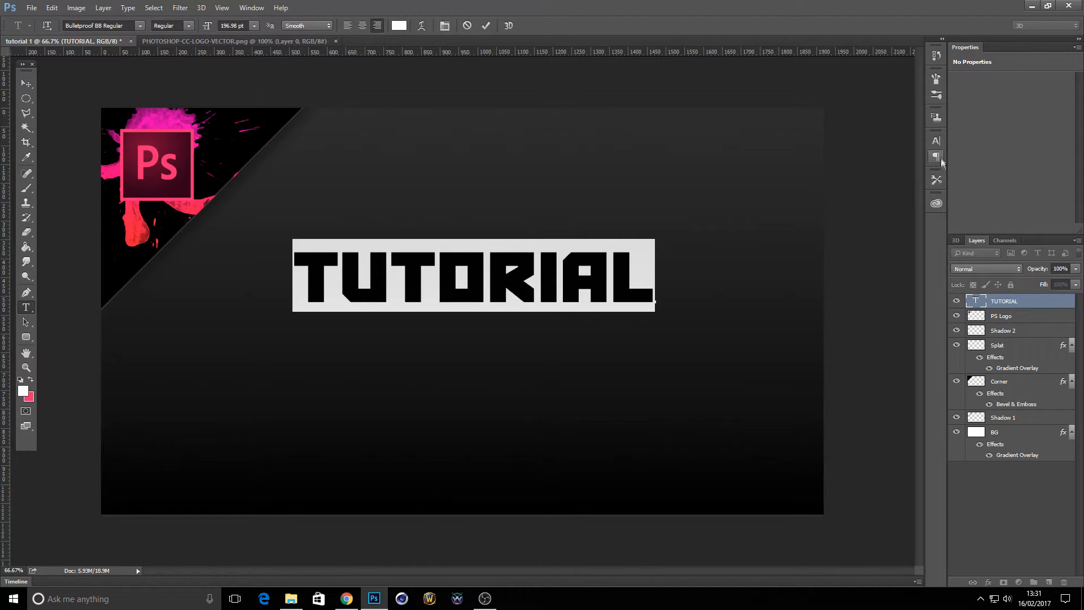
click(936, 140)
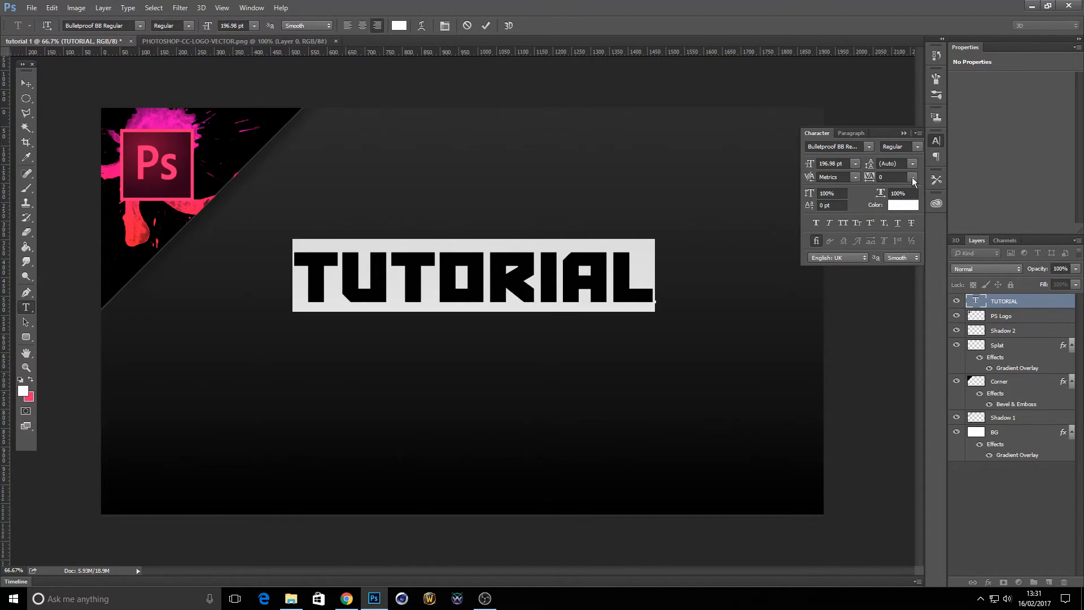
click(912, 177)
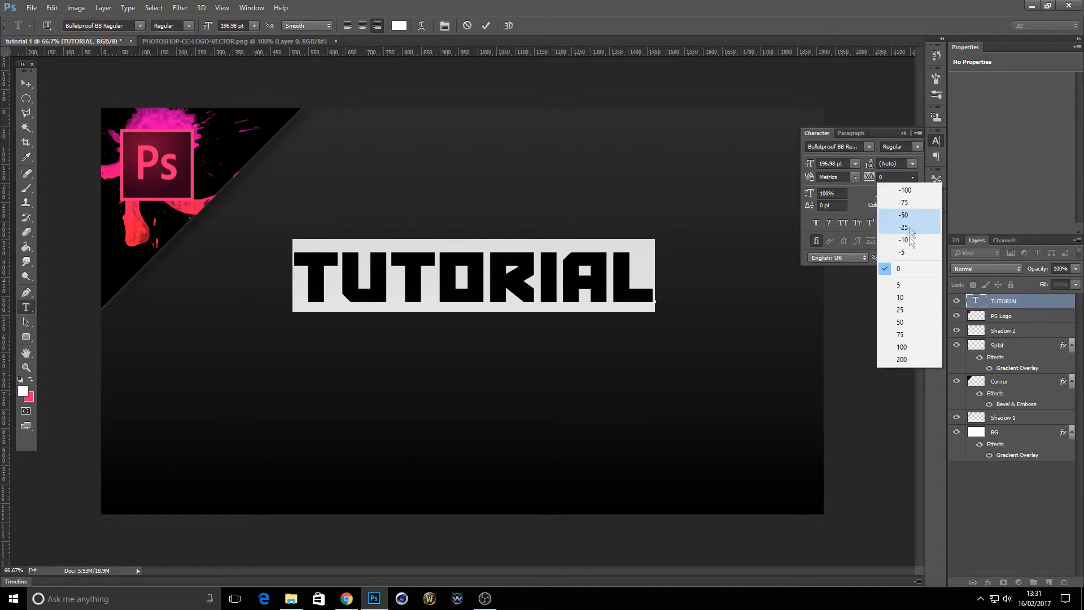
click(901, 348)
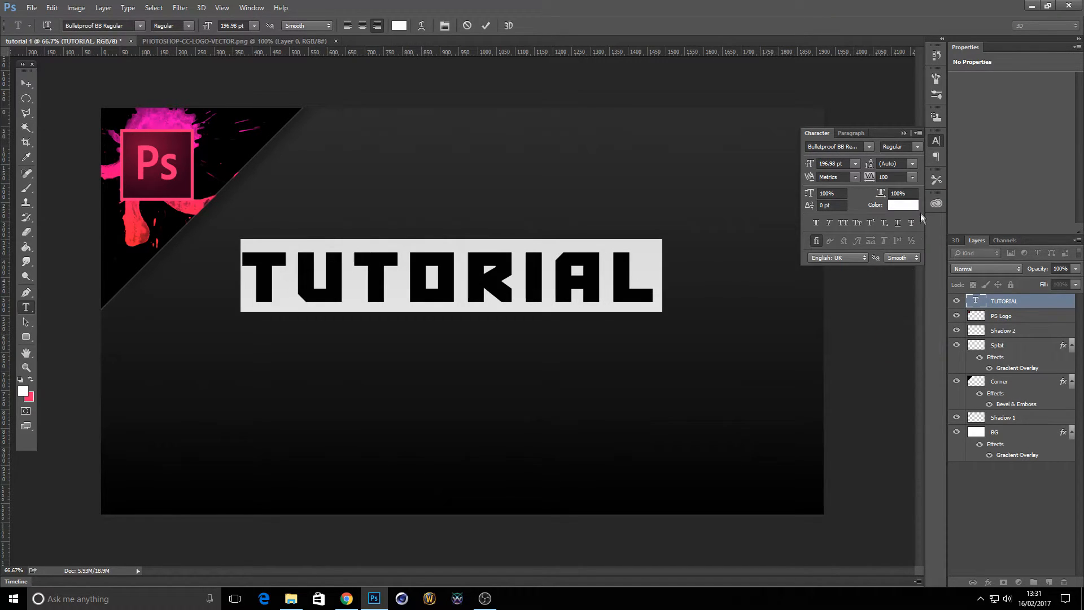
click(912, 178)
click(899, 360)
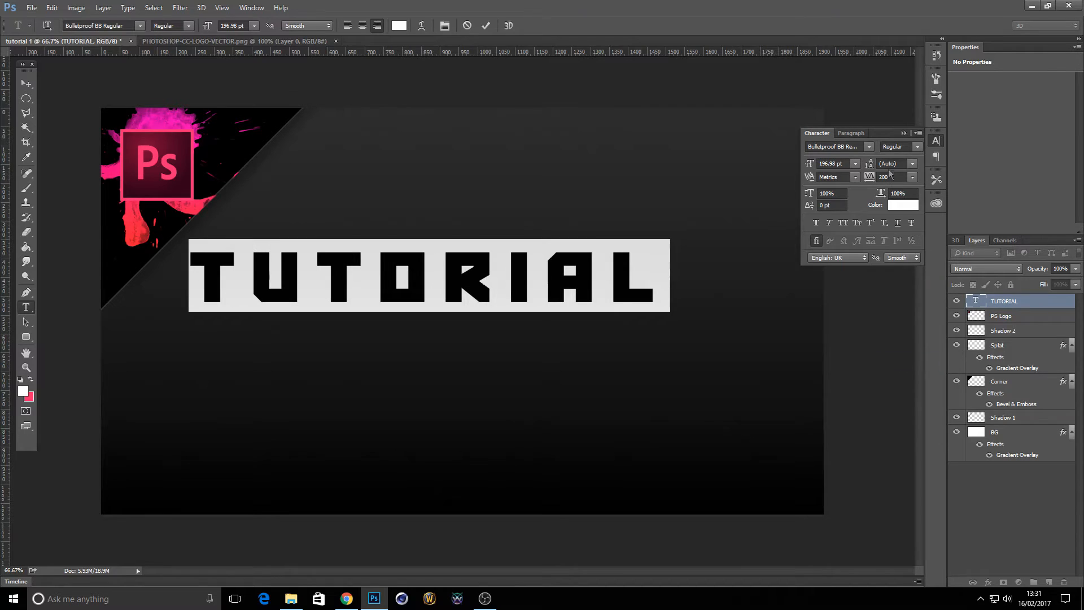
click(911, 178)
click(906, 189)
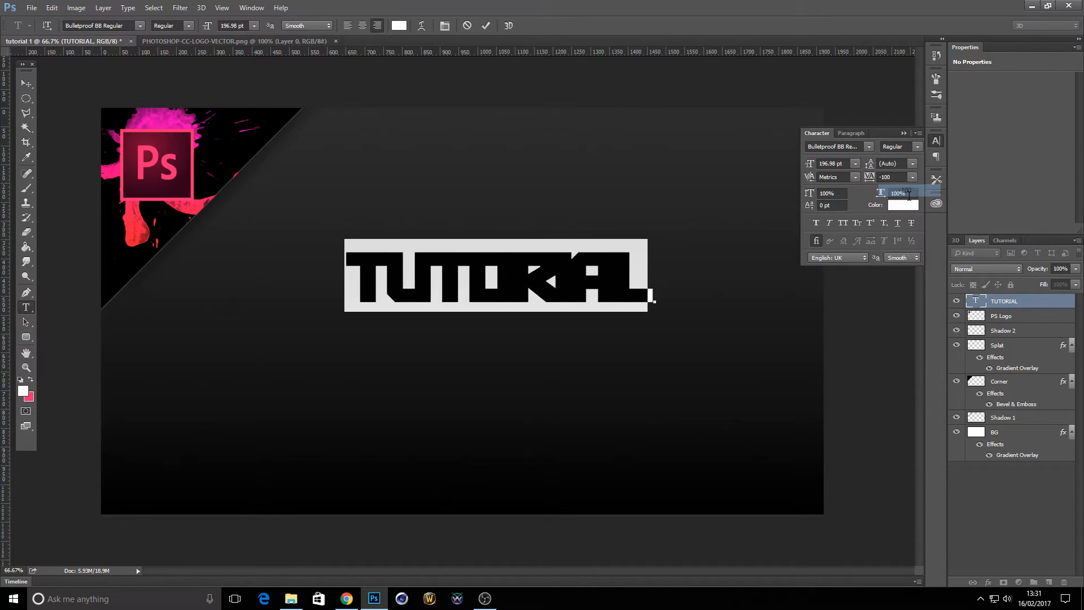
click(913, 178)
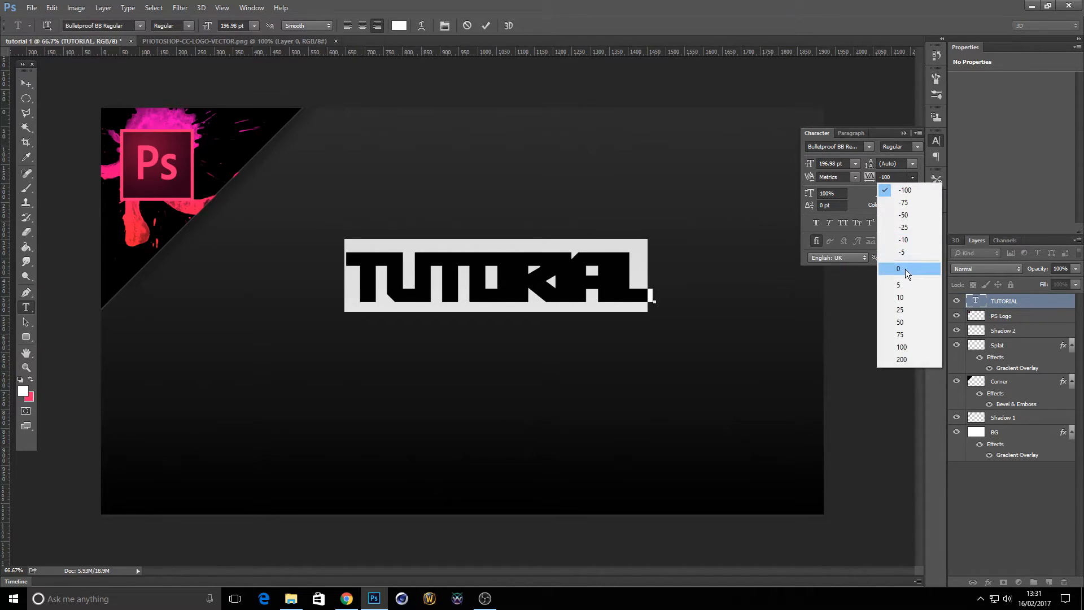
click(906, 269)
click(911, 164)
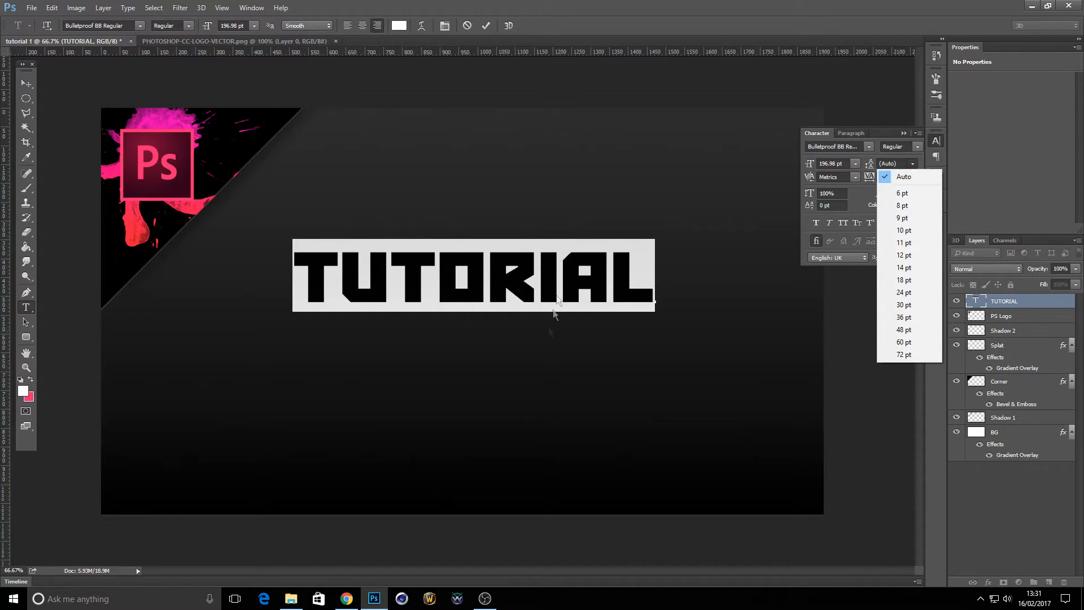
click(897, 134)
click(903, 134)
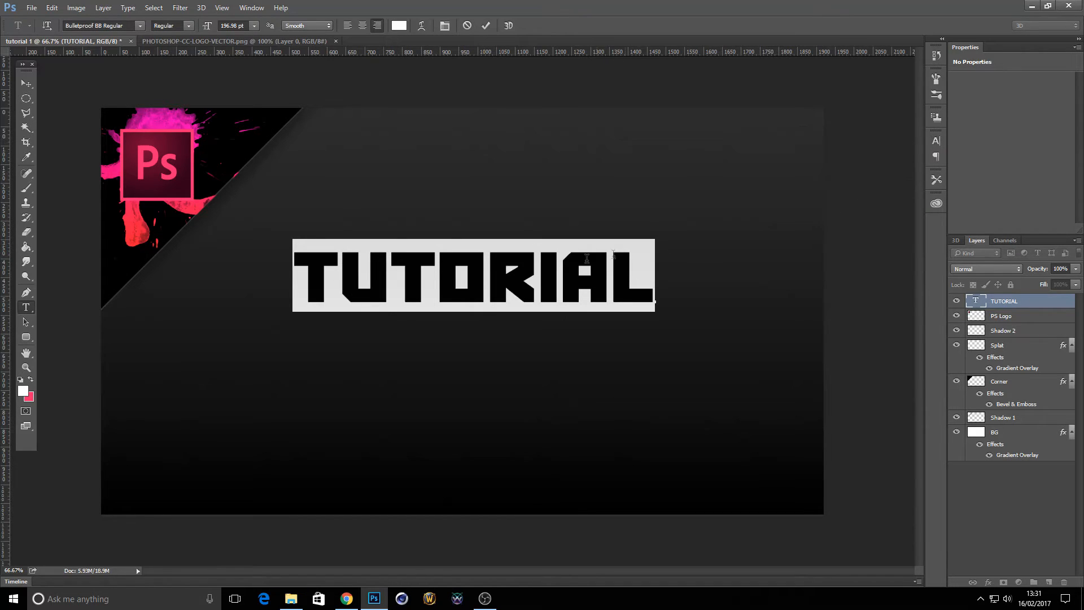
click(27, 84)
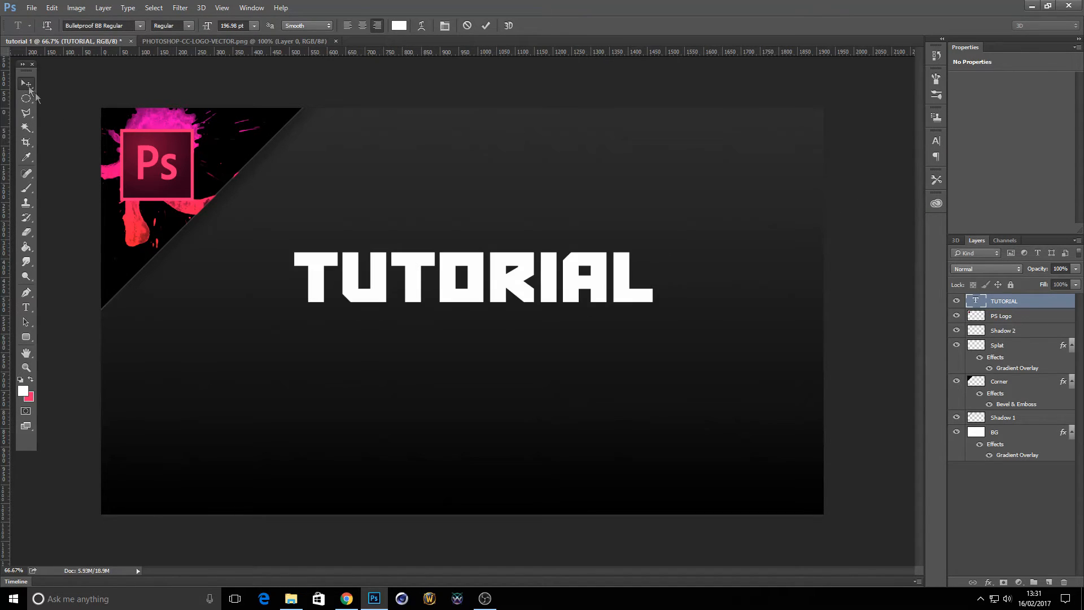
Give the TUTORIAL layer a red-to-magenta Gradient Overlay and an upward Inner Bevel with 58% highlight and about 55% shadow opacity.
double_click(1059, 305)
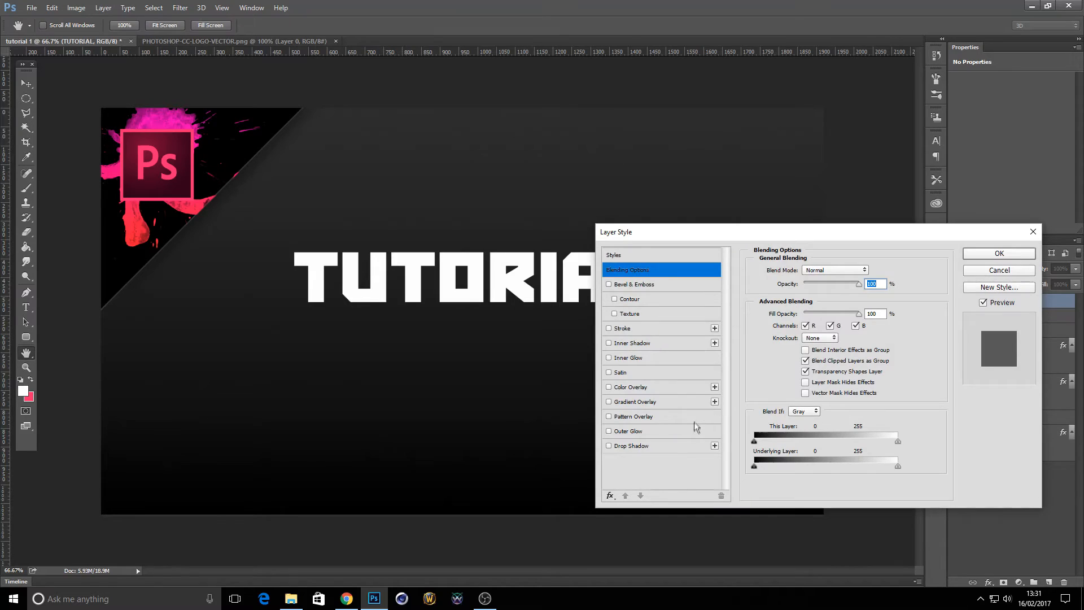
click(680, 405)
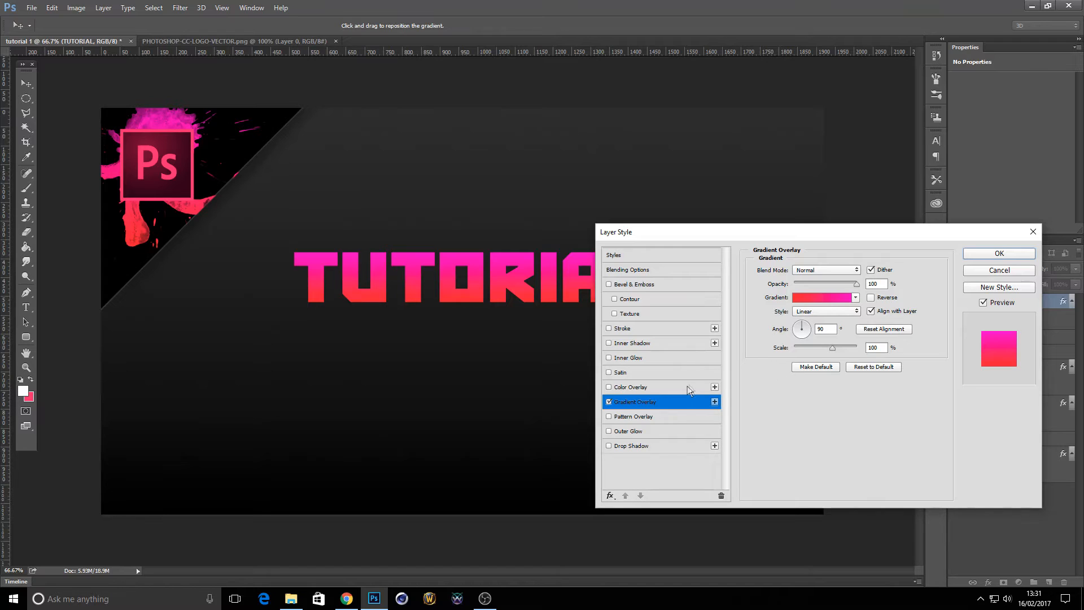
click(682, 286)
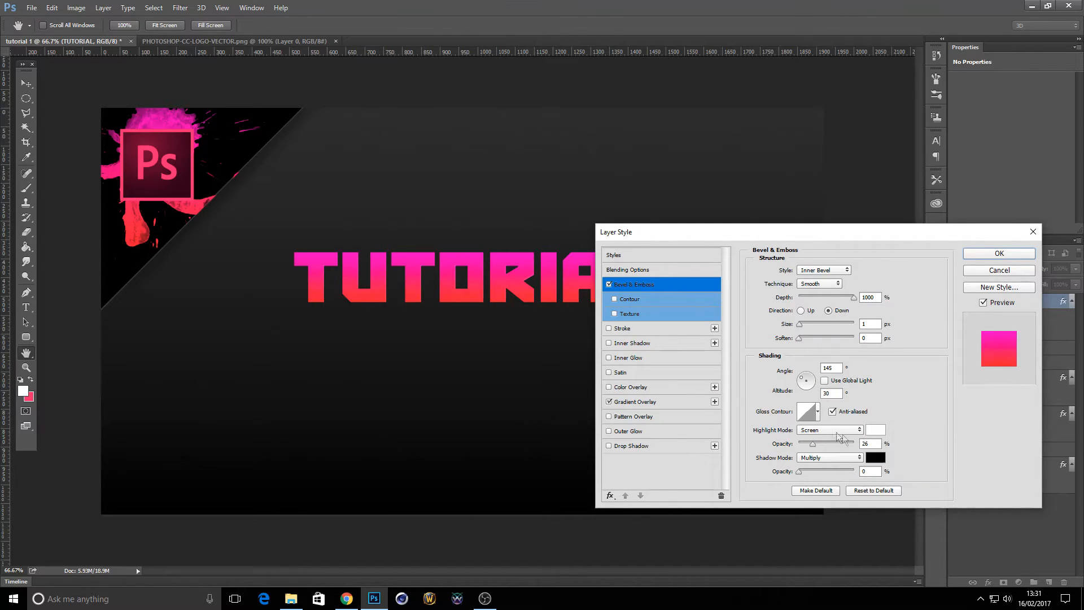
mouse_move(802, 473)
mouse_down()
mouse_move(835, 479)
mouse_move(811, 474)
mouse_move(822, 477)
mouse_up()
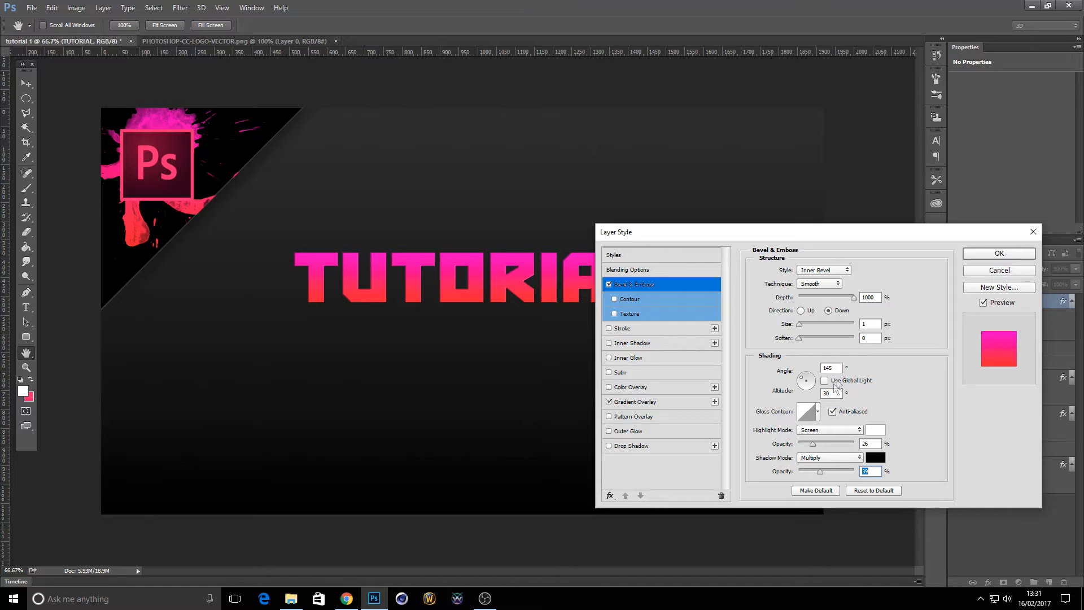
drag(812, 445, 839, 442)
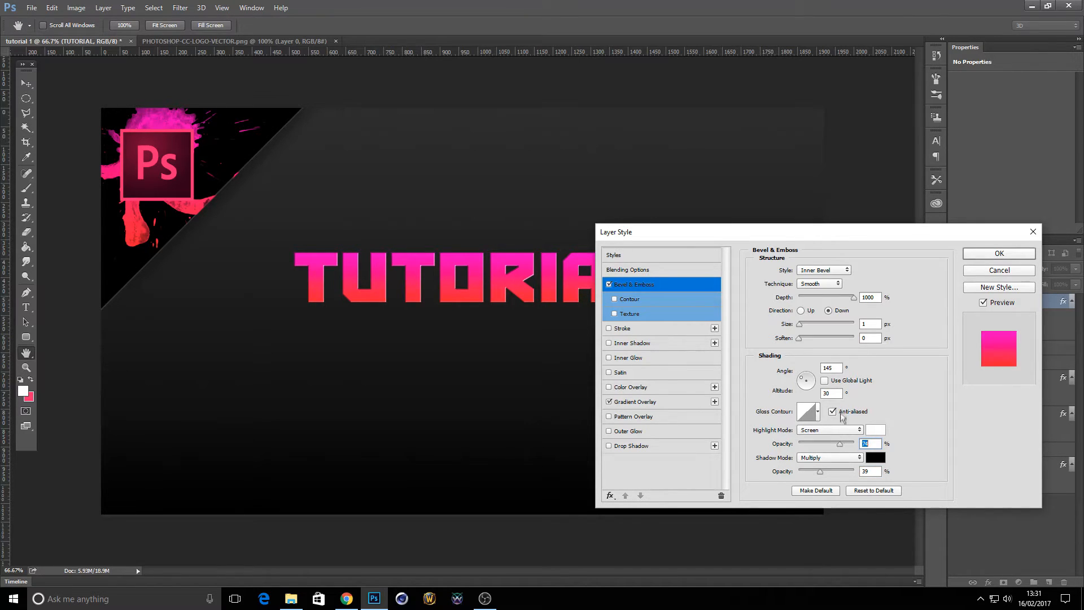
click(801, 311)
mouse_move(841, 444)
mouse_down()
mouse_move(821, 443)
mouse_move(842, 443)
mouse_move(831, 440)
mouse_move(820, 471)
mouse_move(829, 467)
mouse_up()
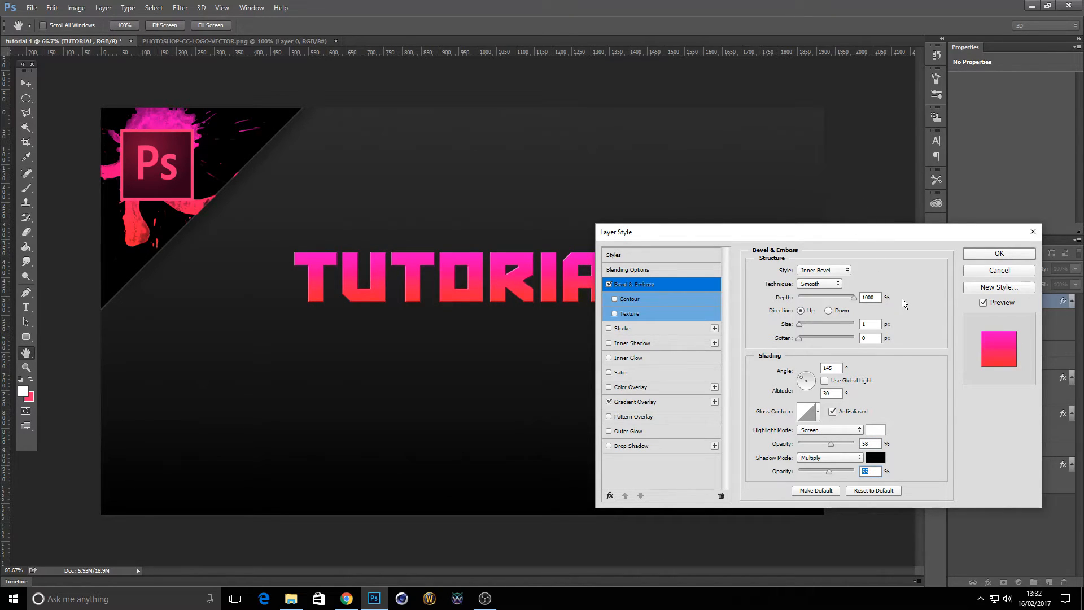
Add a black Drop Shadow to the TUTORIAL text at about 40% opacity and apply the layer style.
click(680, 445)
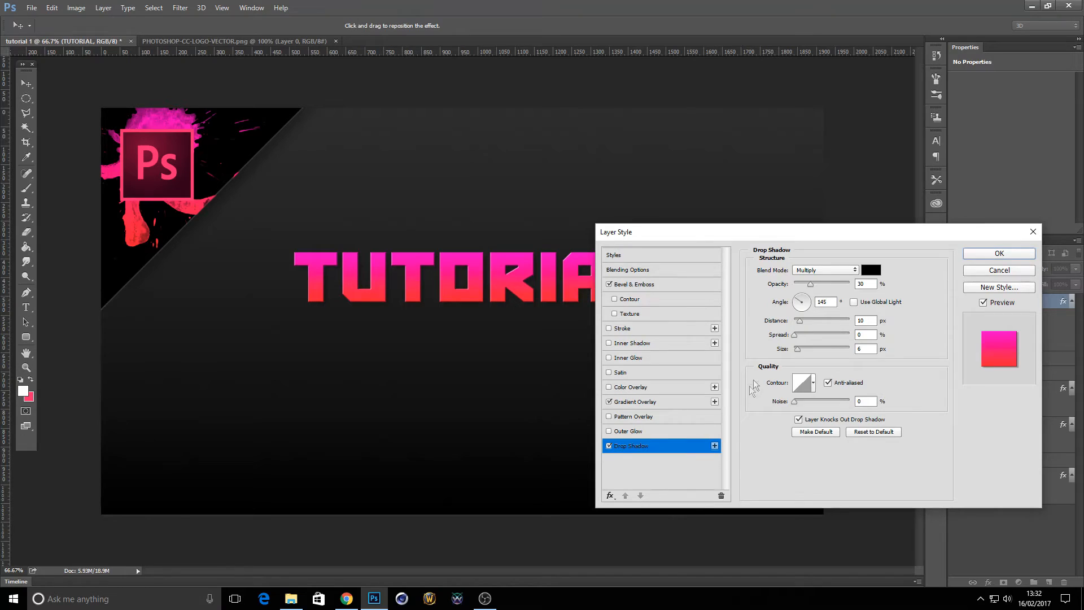
drag(810, 283, 815, 287)
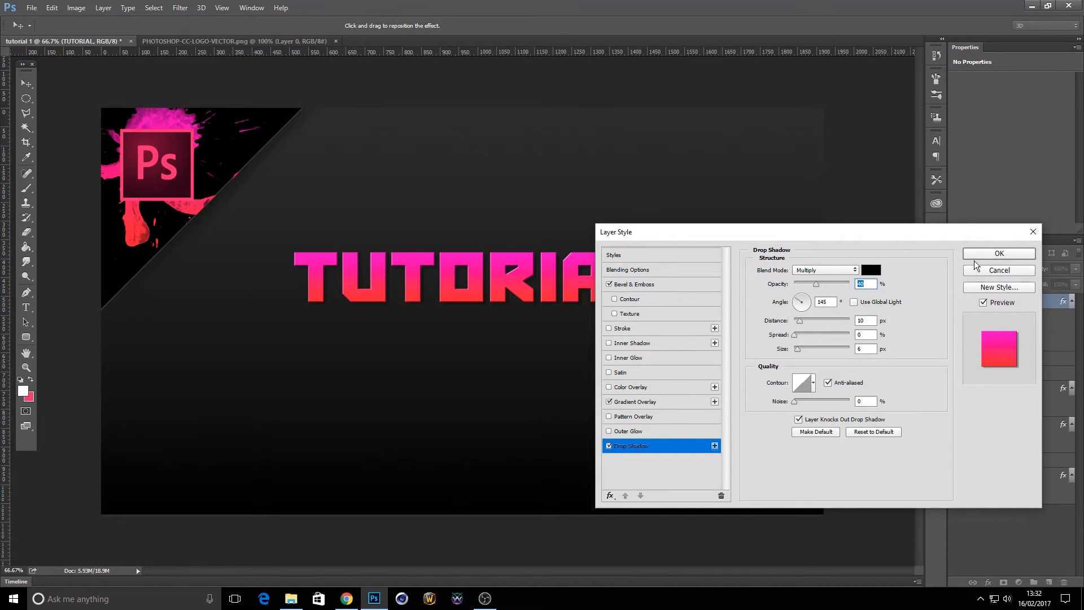
click(988, 255)
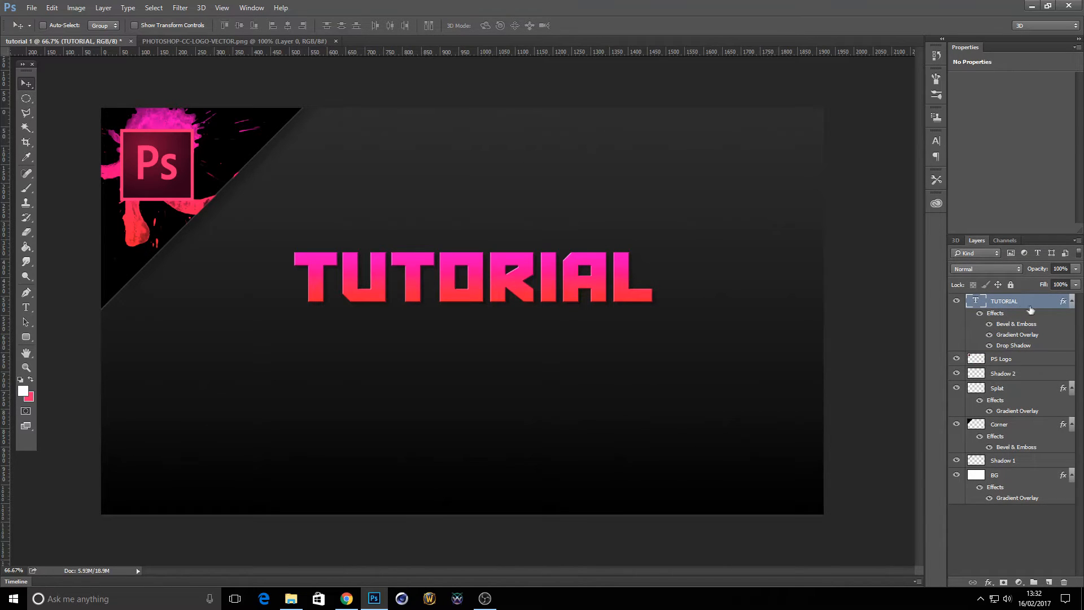
Load the TUTORIAL letter shapes as a selection on a new layer and contract the selection by 2 pixels.
ctrl+click(977, 304)
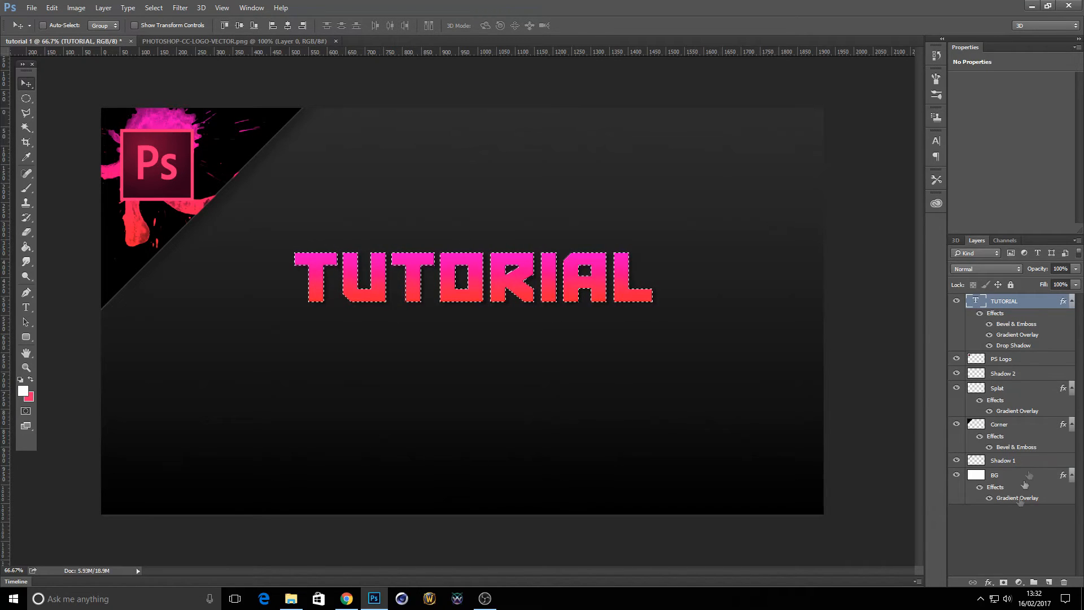
click(1049, 582)
click(149, 8)
mouse_move(221, 156)
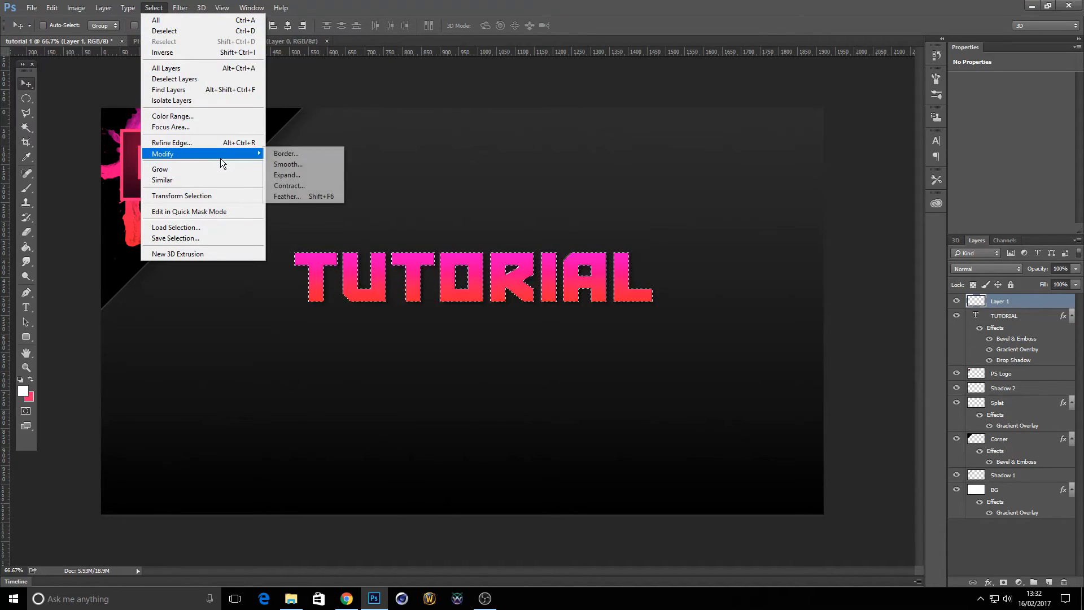
click(314, 187)
text(2)
click(601, 203)
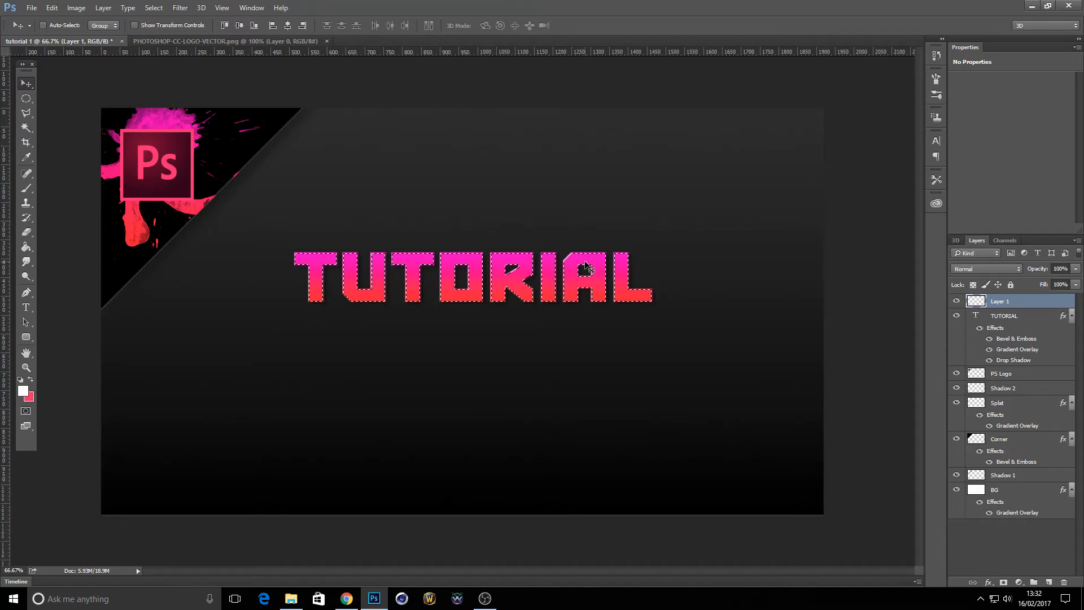
Fill the contracted selection with a white-to-transparent linear gradient running down from the top of the letters, and deselect.
click(26, 247)
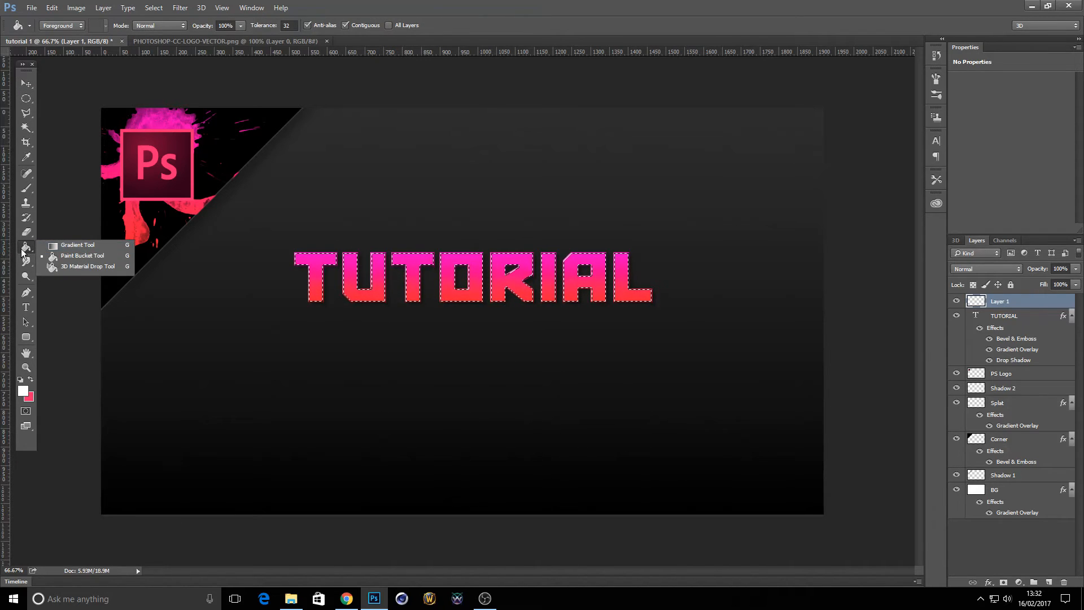
click(72, 246)
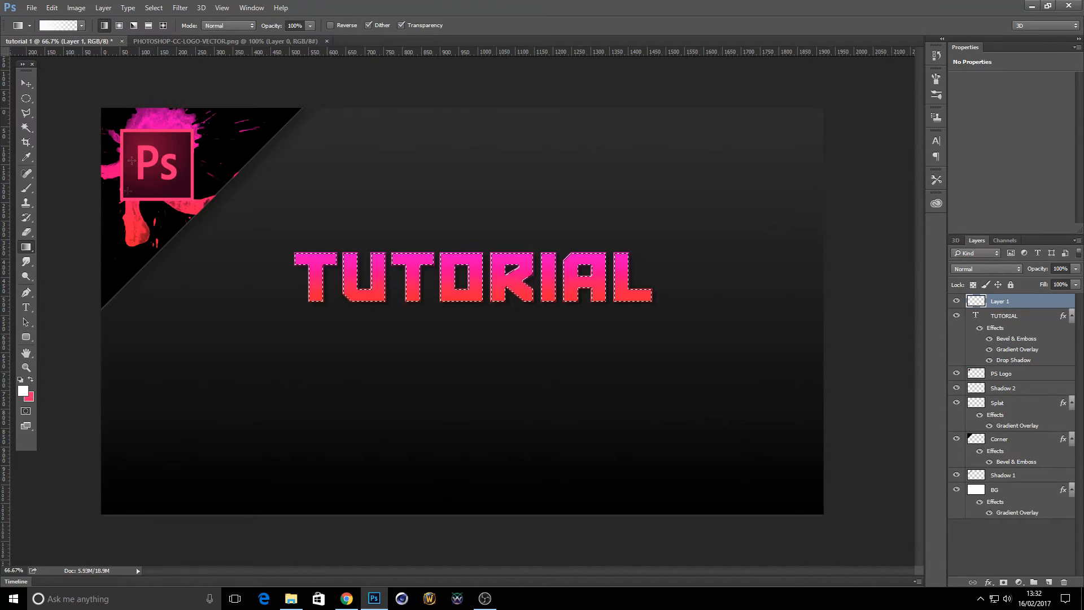
click(82, 26)
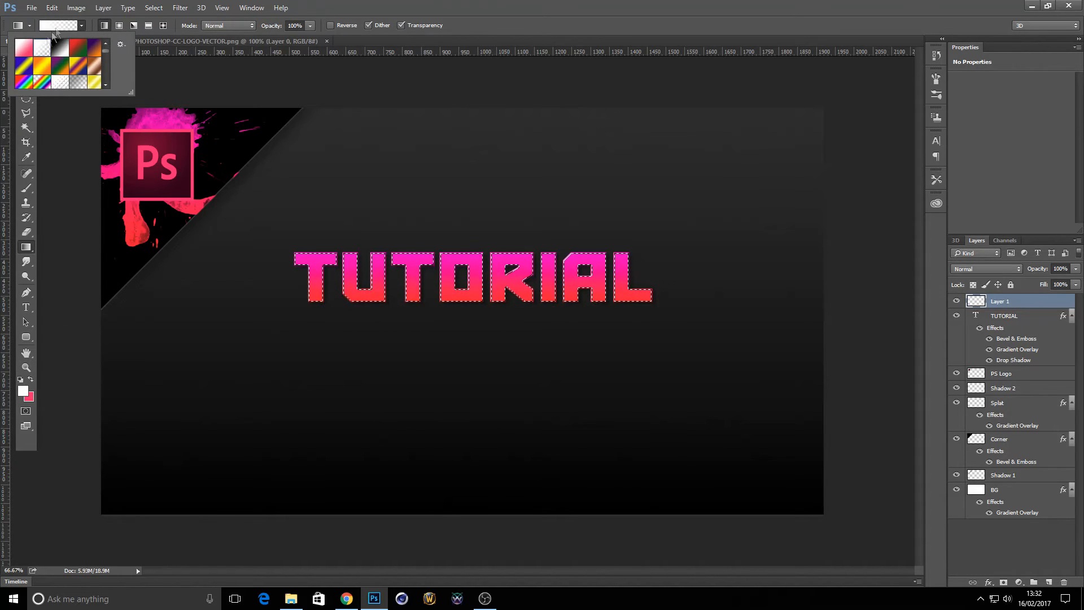
click(475, 2)
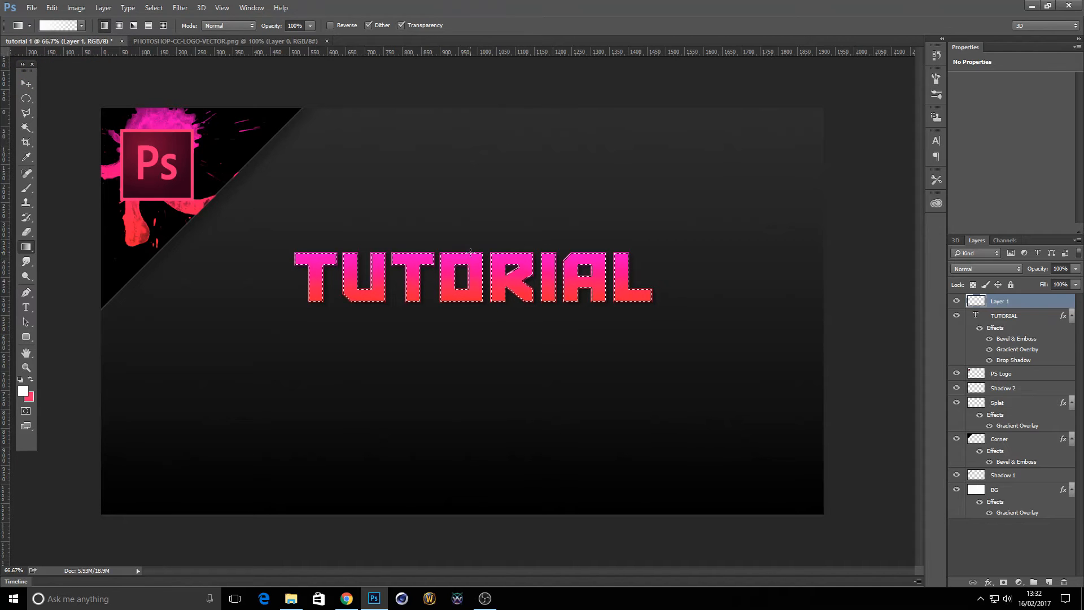
drag(472, 252, 472, 285)
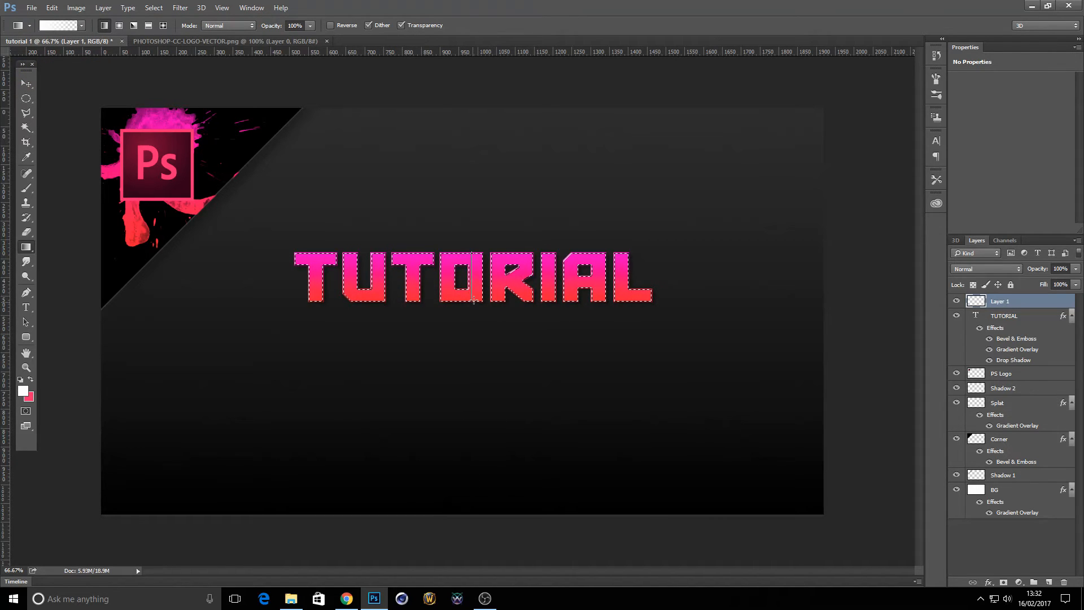
key(ctrl+d)
Delete the part of the white gradient inside a wide elliptical selection over the lower part of the letters, and deselect.
click(26, 99)
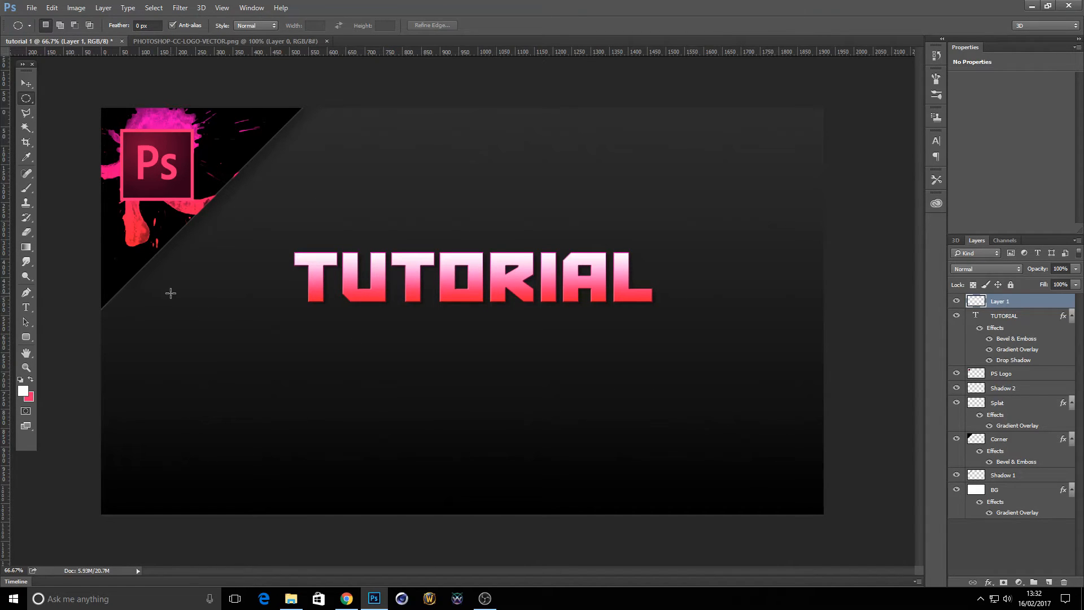
right_click(27, 100)
click(27, 100)
drag(212, 302, 734, 432)
drag(506, 388, 532, 351)
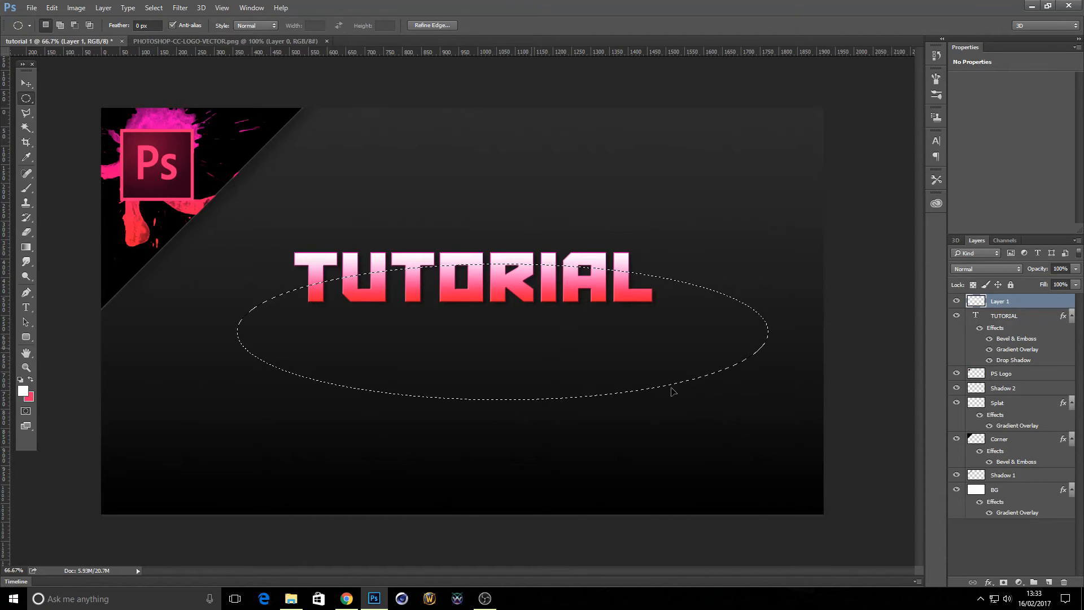
key(Delete)
key(ctrl+d)
Set the white gradient layer's opacity to 50%.
click(1072, 269)
click(1073, 277)
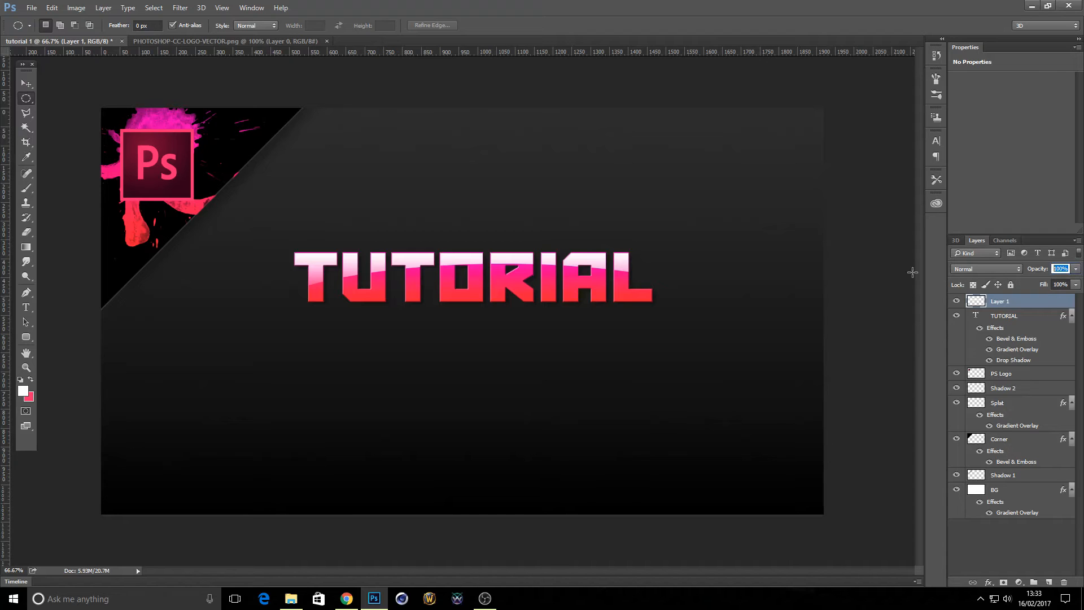
text(50)
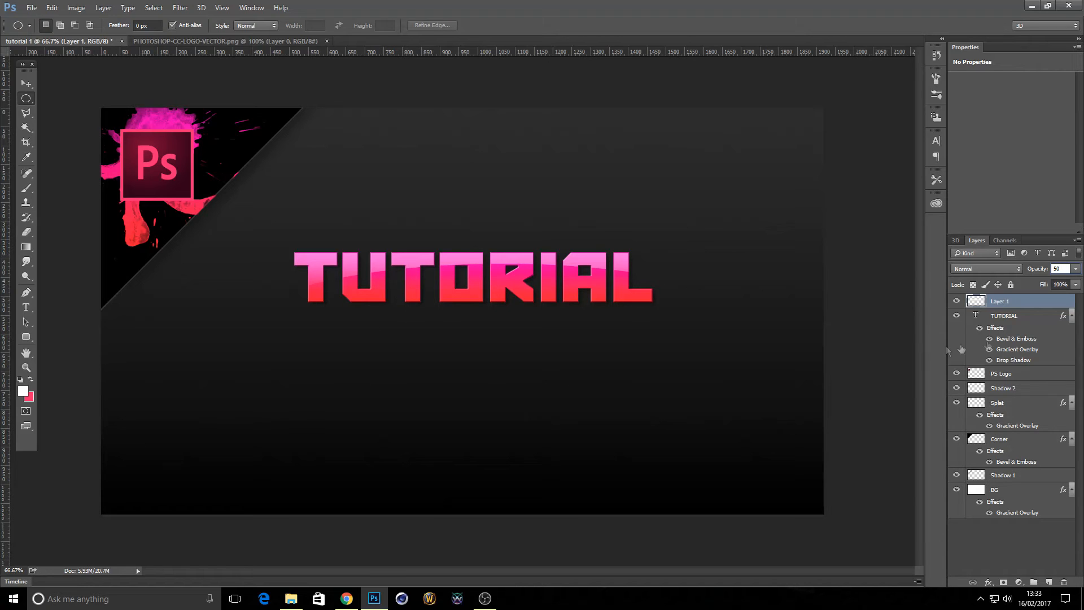
click(1037, 317)
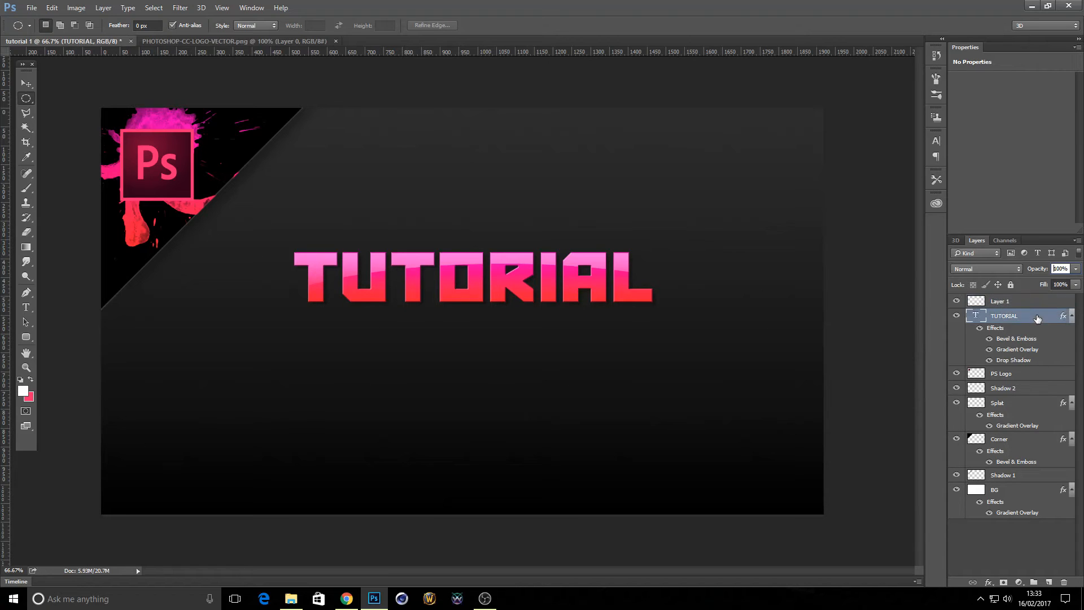
right_click(1037, 317)
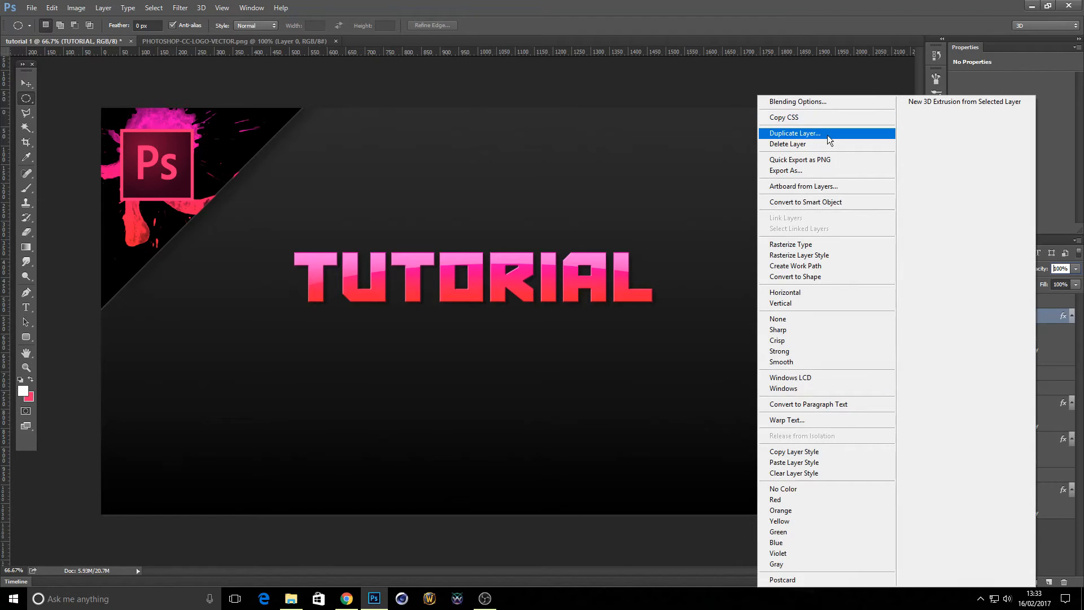
click(1058, 315)
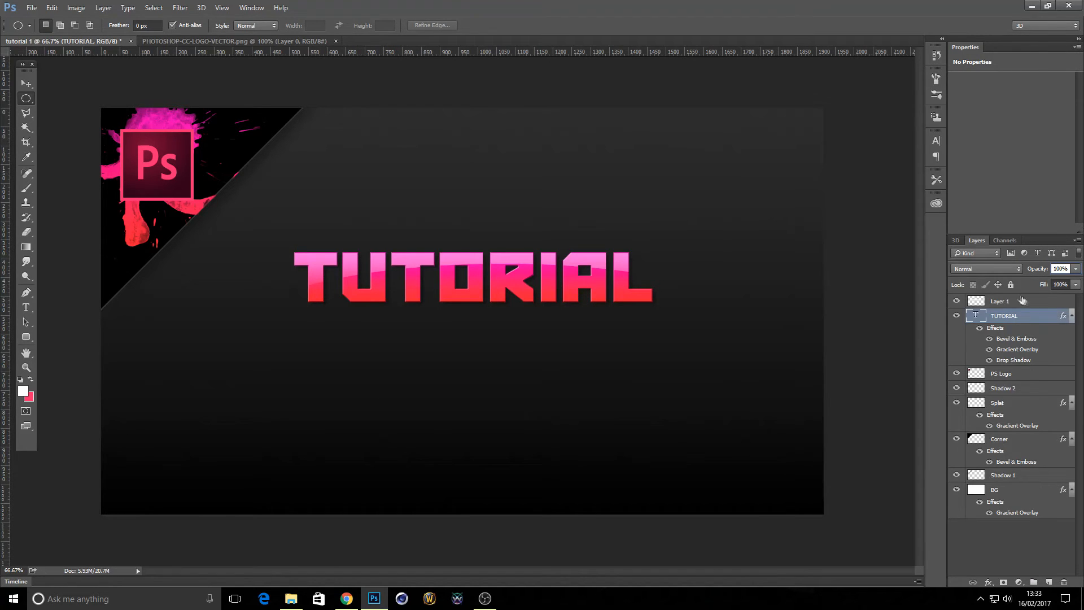
click(1010, 303)
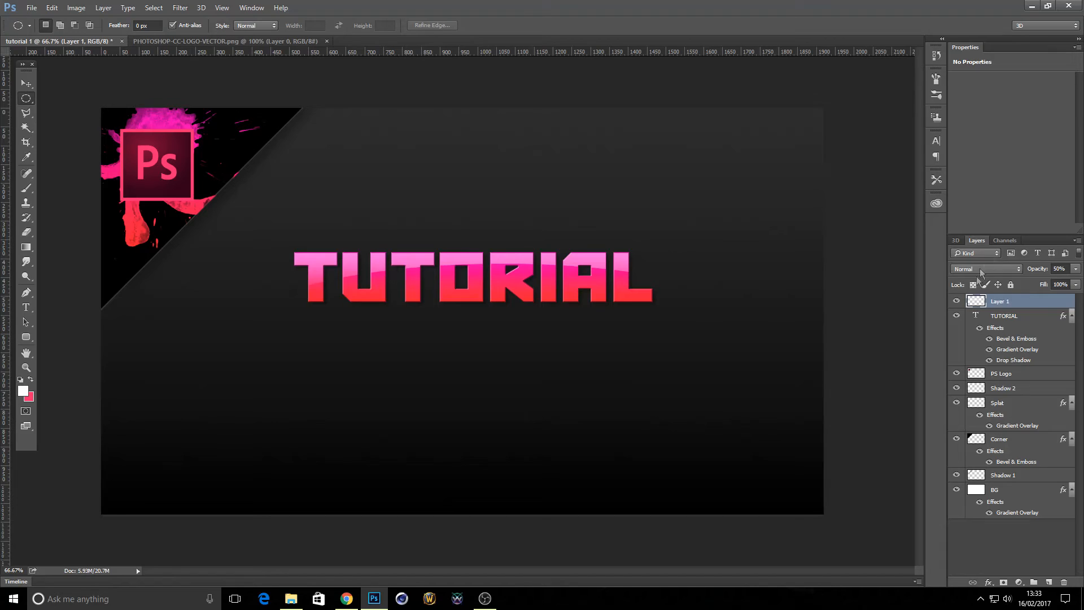
Rename the white gradient layer as Text Reflection.
double_click(996, 303)
text(Text Reflection)
key(Return)
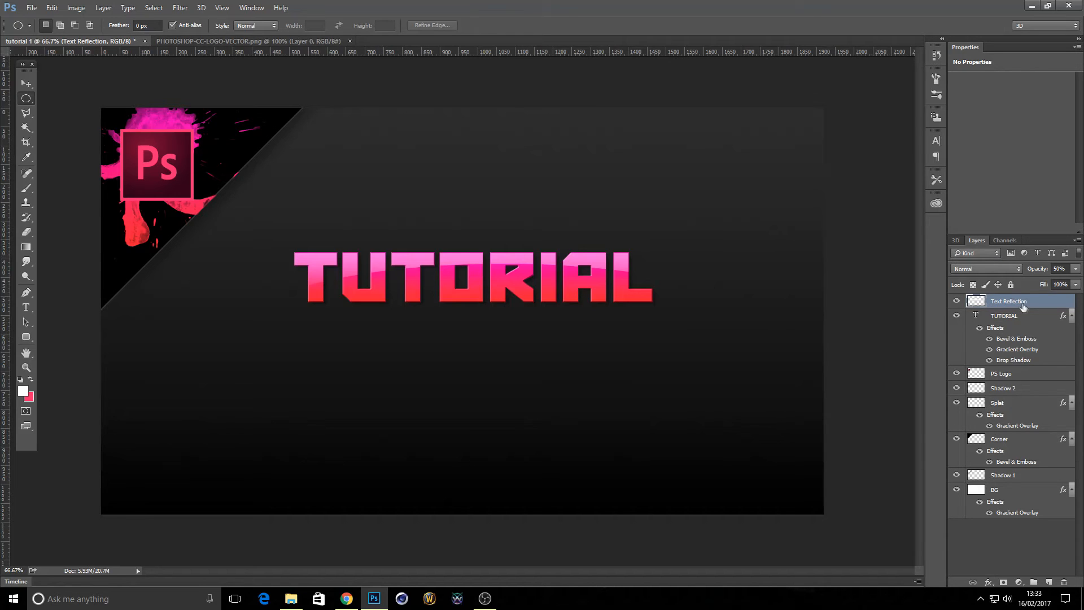
Collapse the effects lists of the TUTORIAL, Splat, Corner and BG layers.
click(1072, 317)
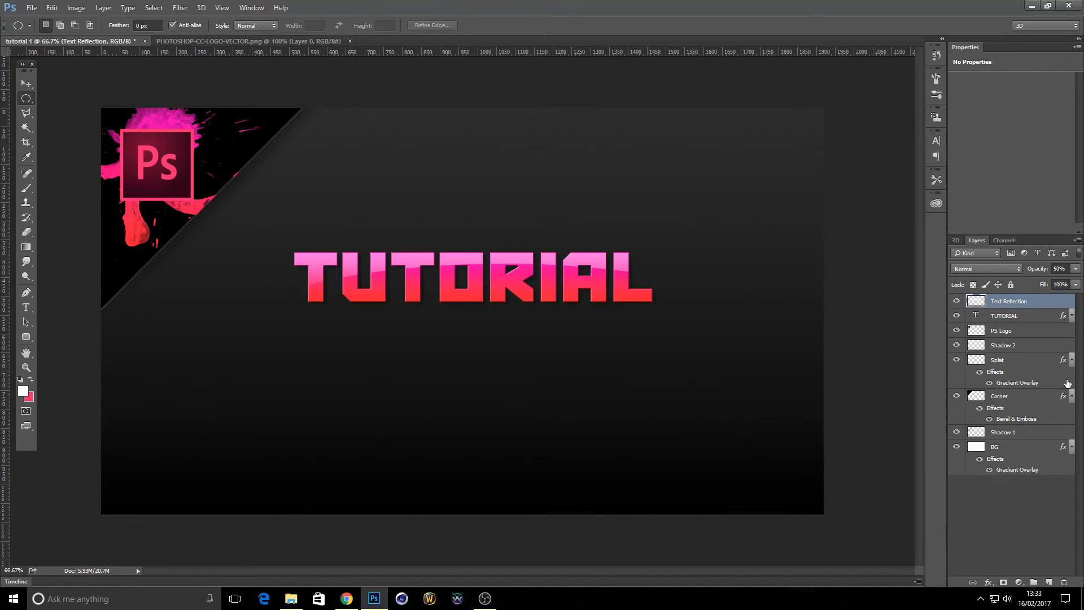
click(1071, 361)
click(1072, 376)
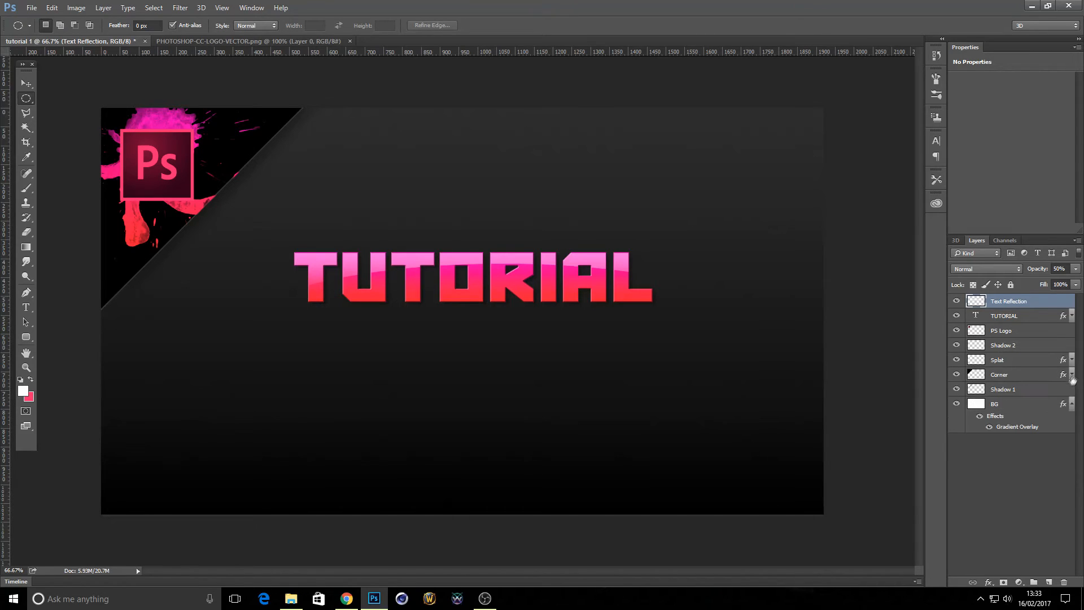
click(1072, 404)
Duplicate the TUTORIAL text layer and move the copy directly below the original title.
right_click(1023, 316)
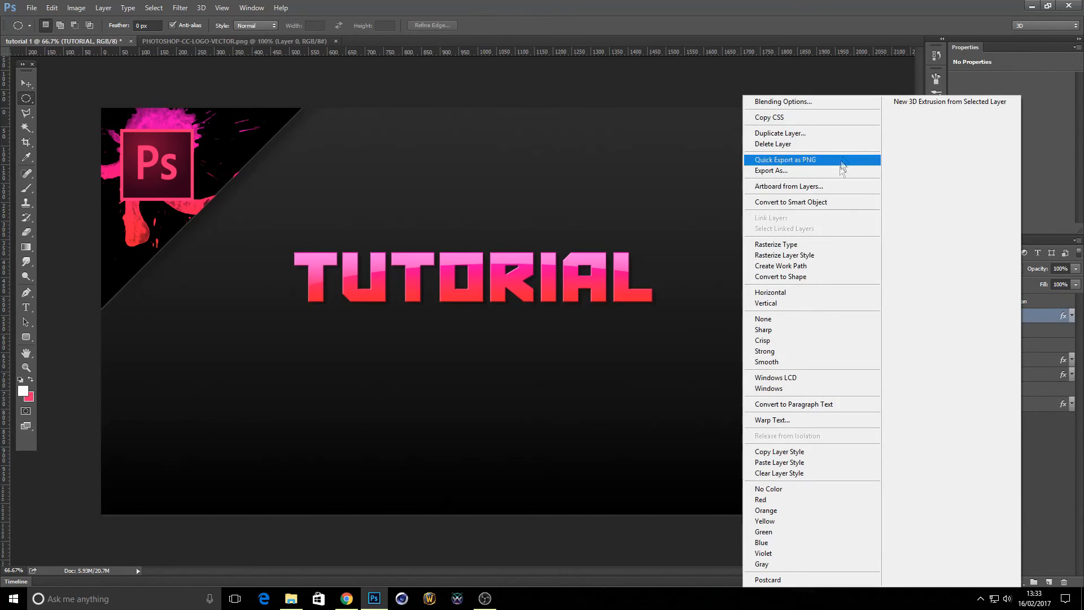
click(812, 134)
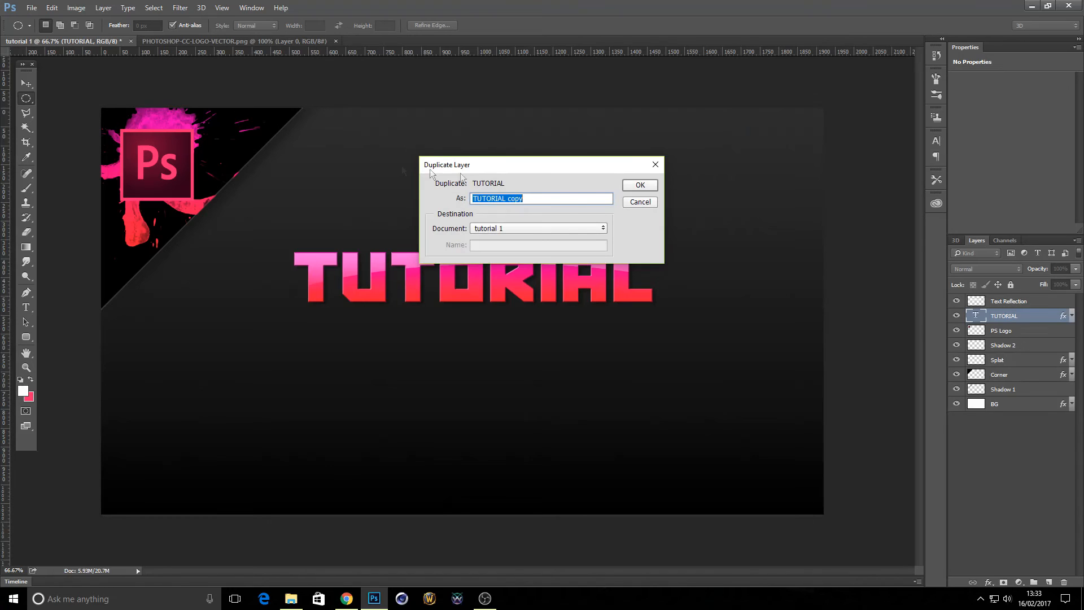
click(555, 201)
click(639, 186)
key(v)
drag(448, 277, 453, 340)
Scale the TUTORIAL copy proportionally to about 48%, keeping it under the start of the large title.
click(52, 8)
mouse_move(162, 240)
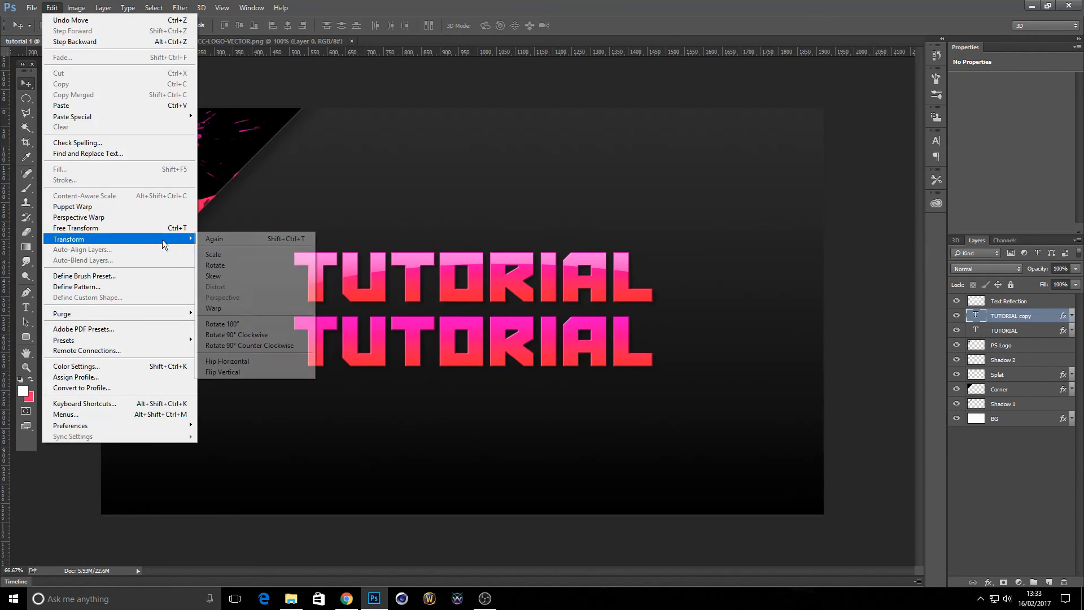
click(235, 251)
drag(656, 377, 425, 327)
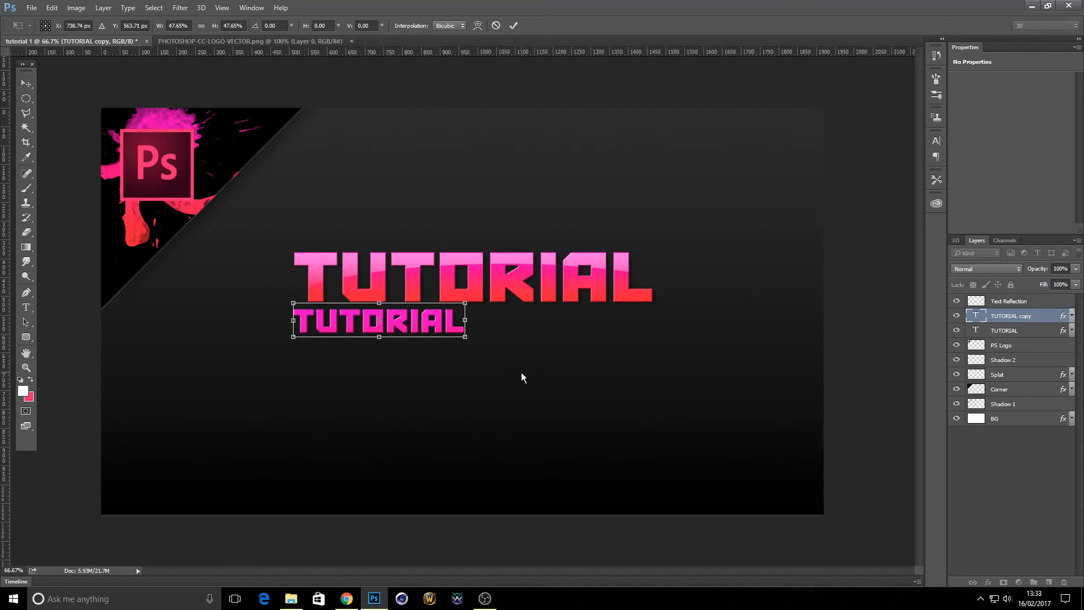
key(Return)
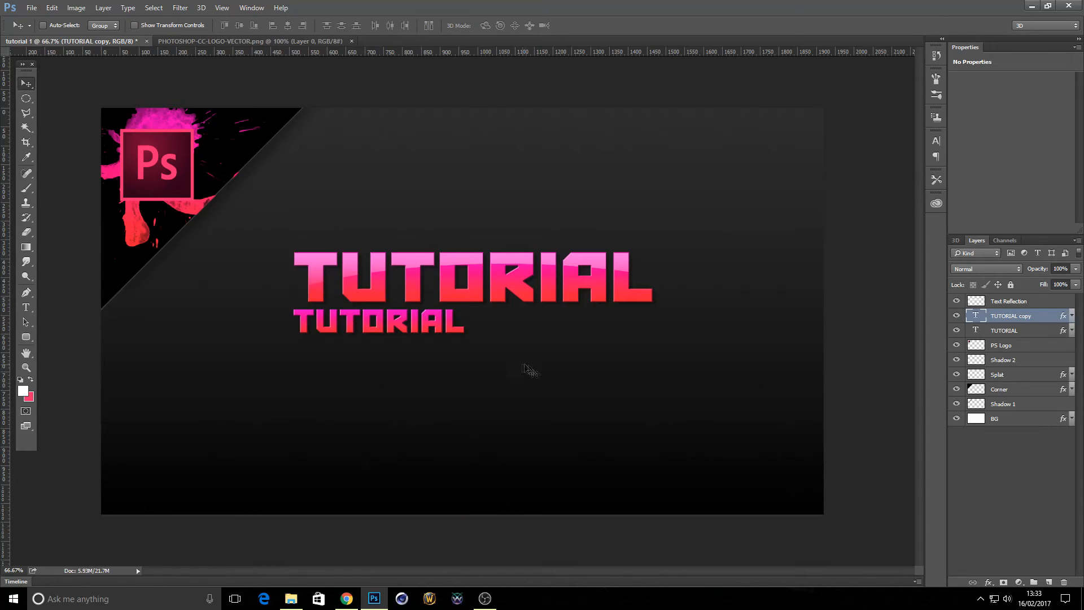
In the TUTORIAL copy's Gradient Overlay, change the magenta colour stop to light grey (bcbcbc).
double_click(1054, 317)
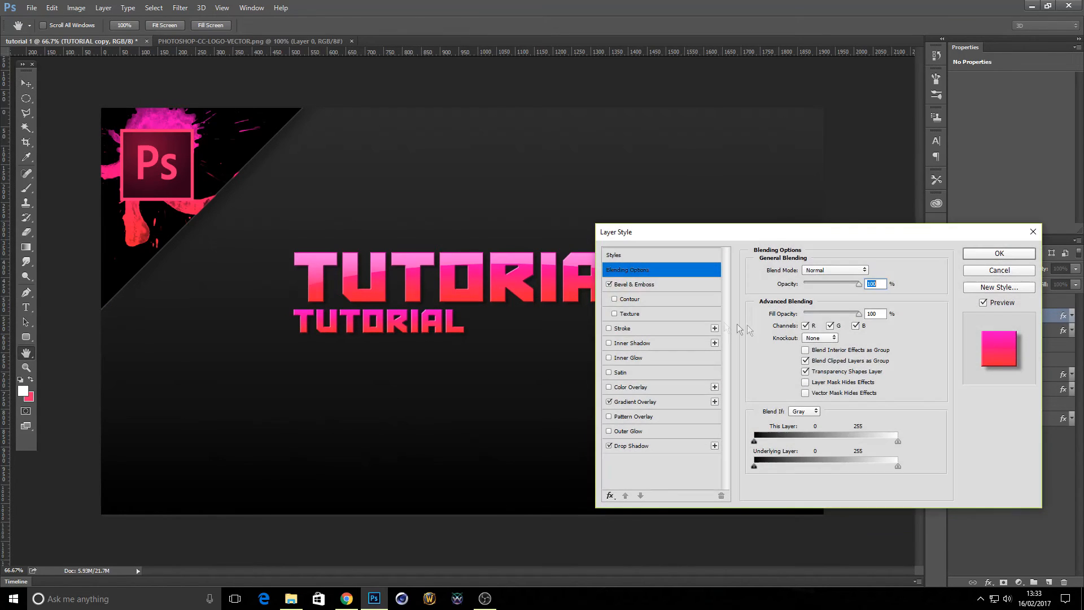
click(664, 406)
click(804, 297)
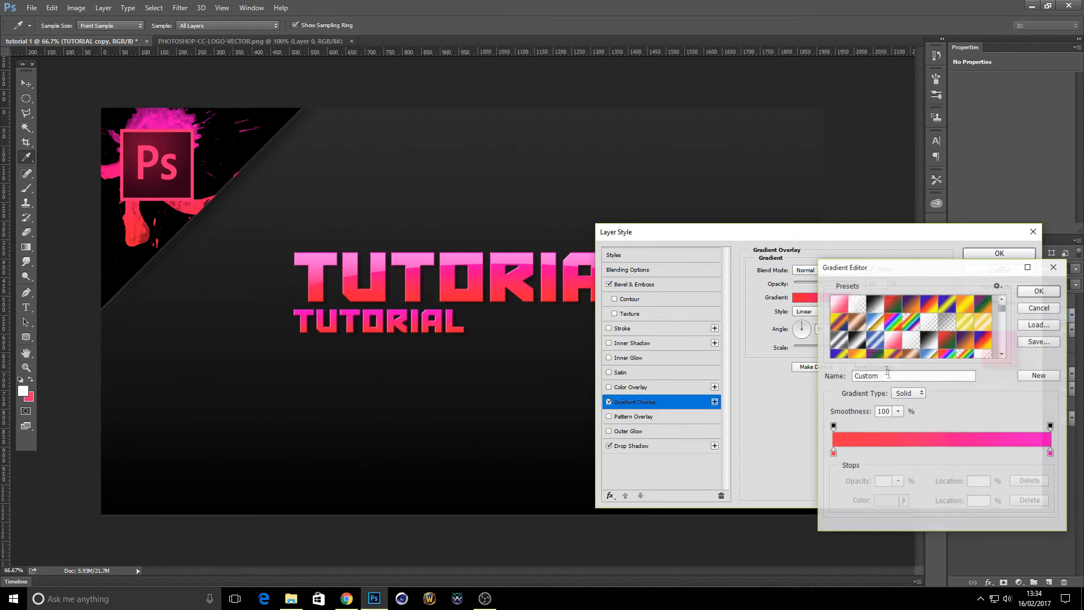
double_click(1050, 453)
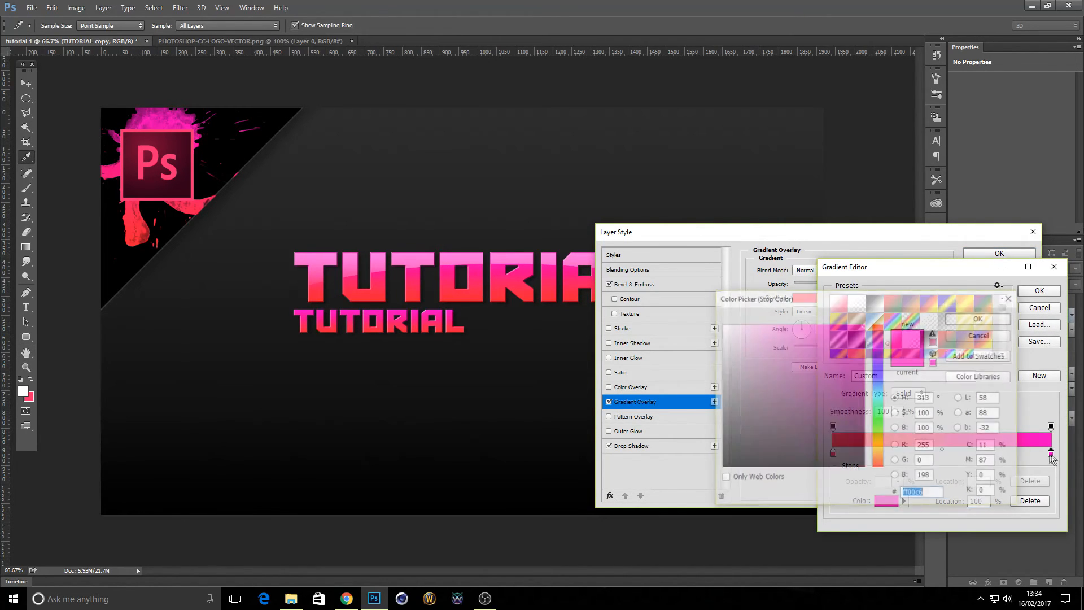
click(714, 362)
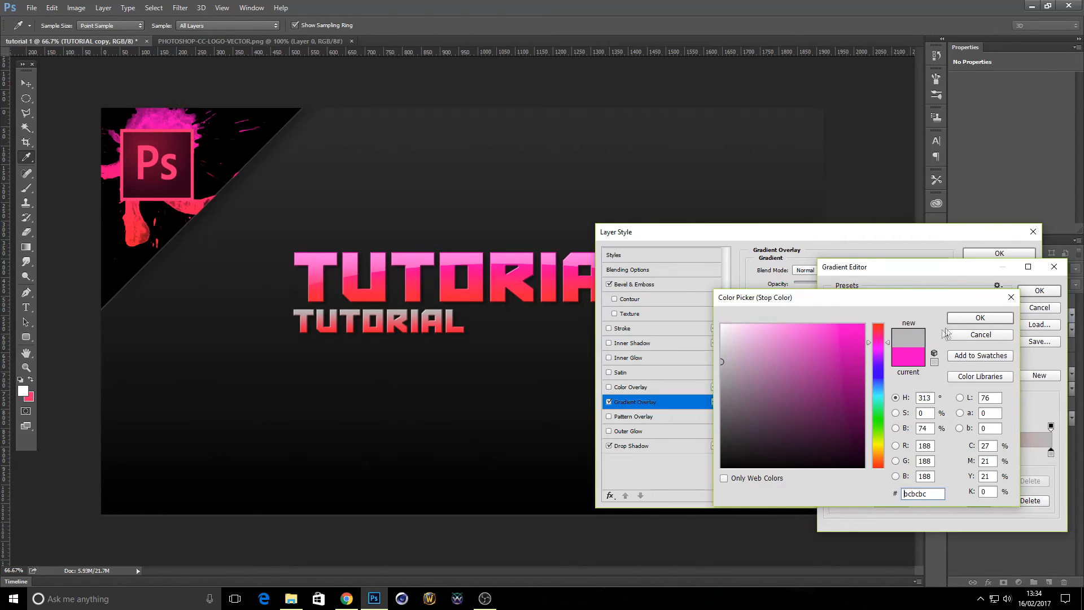
click(968, 317)
Change the gradient's red colour stop to white (ffffff) and apply the layer style to the smaller text.
click(832, 455)
click(885, 500)
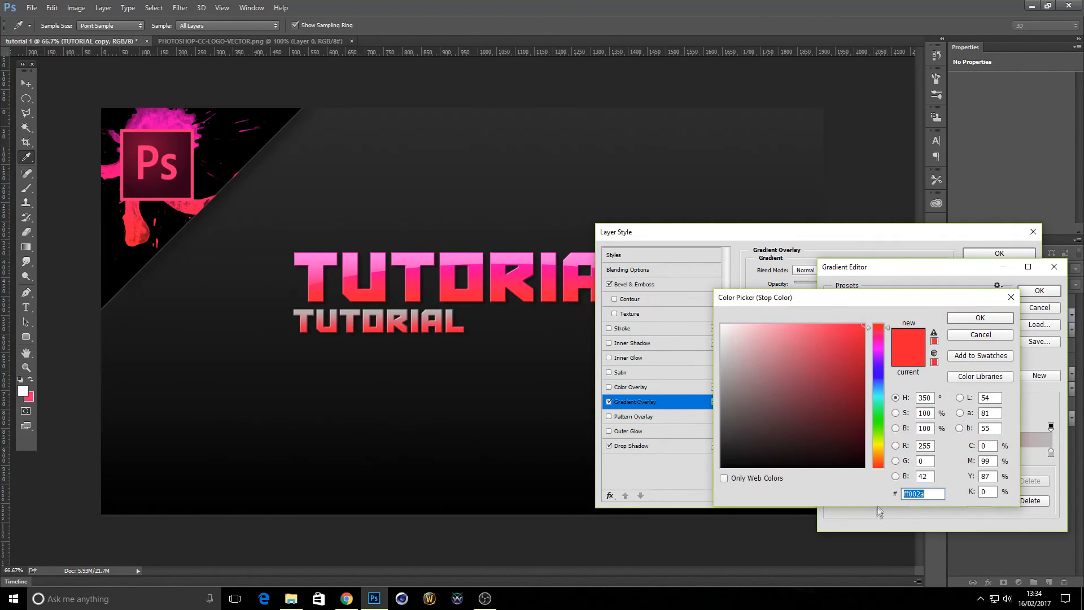
text(ffffff)
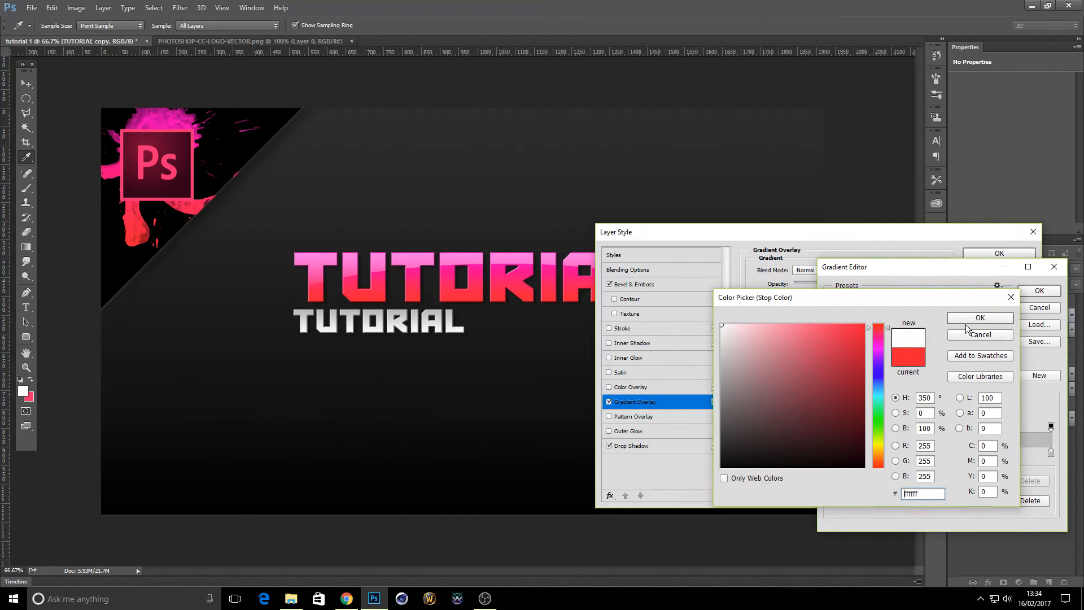
click(968, 319)
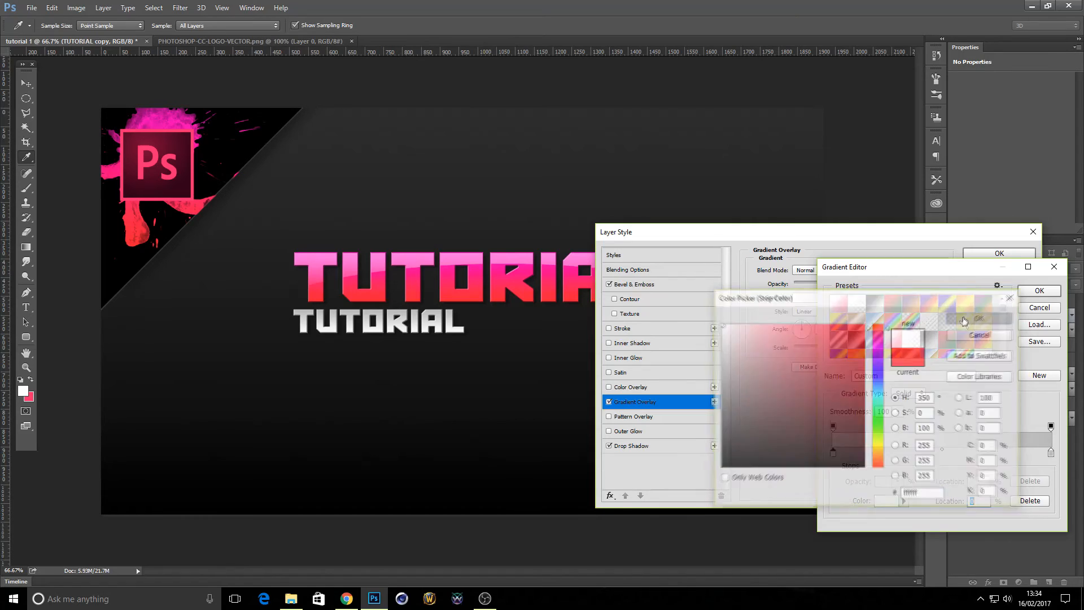
click(1037, 291)
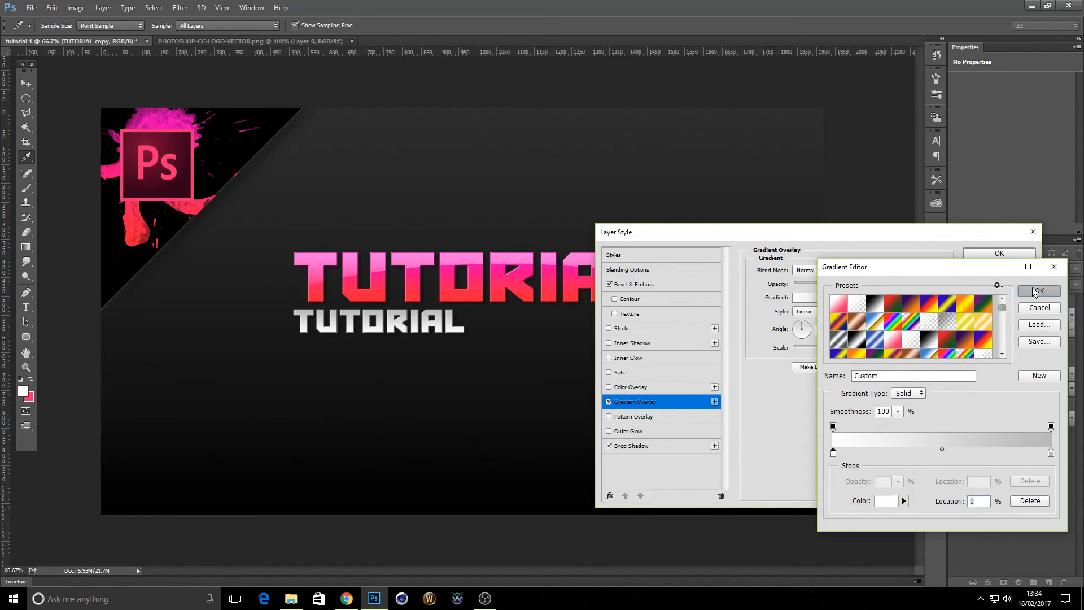
click(652, 446)
drag(800, 321, 800, 323)
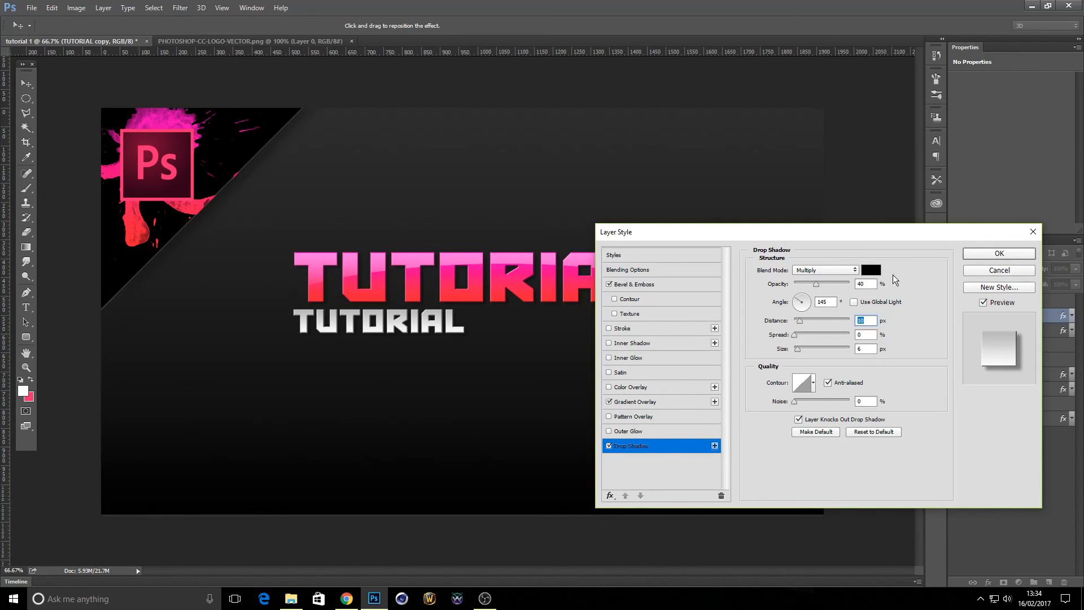
click(978, 257)
Replace the smaller text with PHOTOSHOP and line up its start with the left edge of the TUTORIAL title.
double_click(1037, 318)
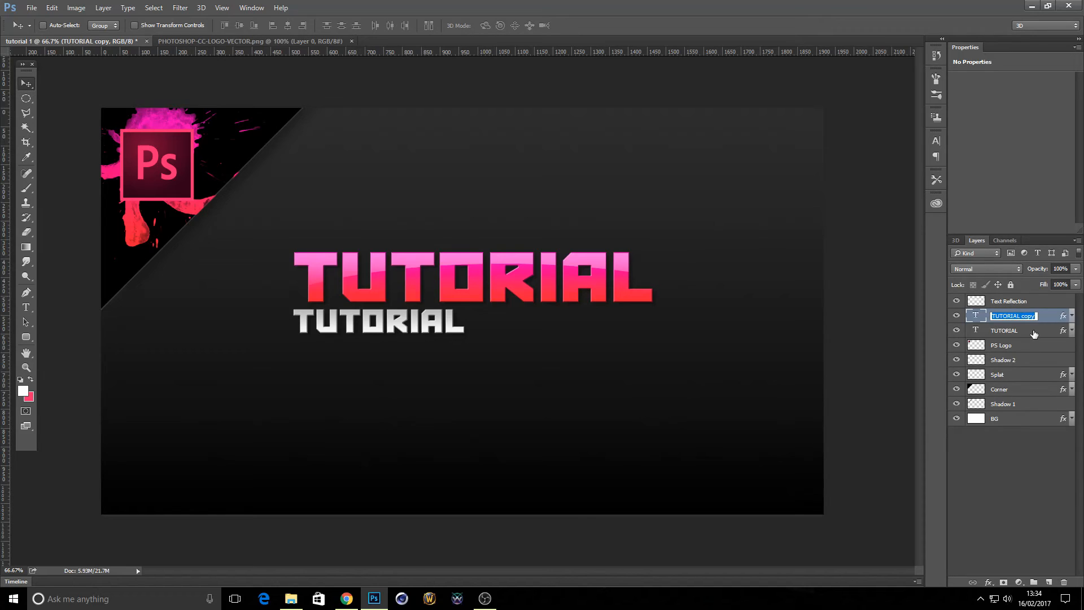
key(Return)
click(27, 307)
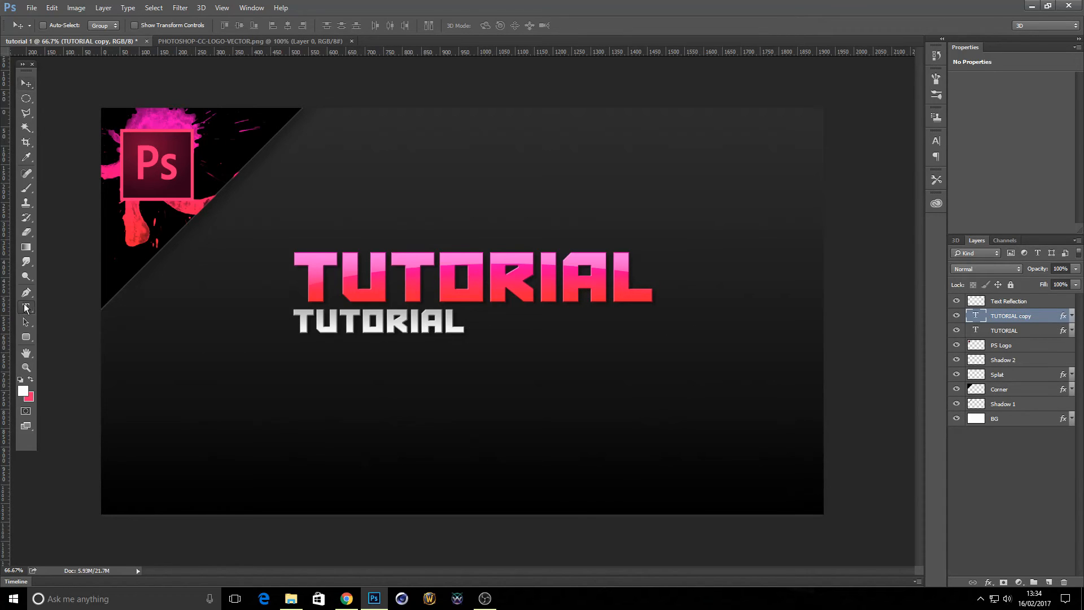
click(473, 321)
key(ctrl+a)
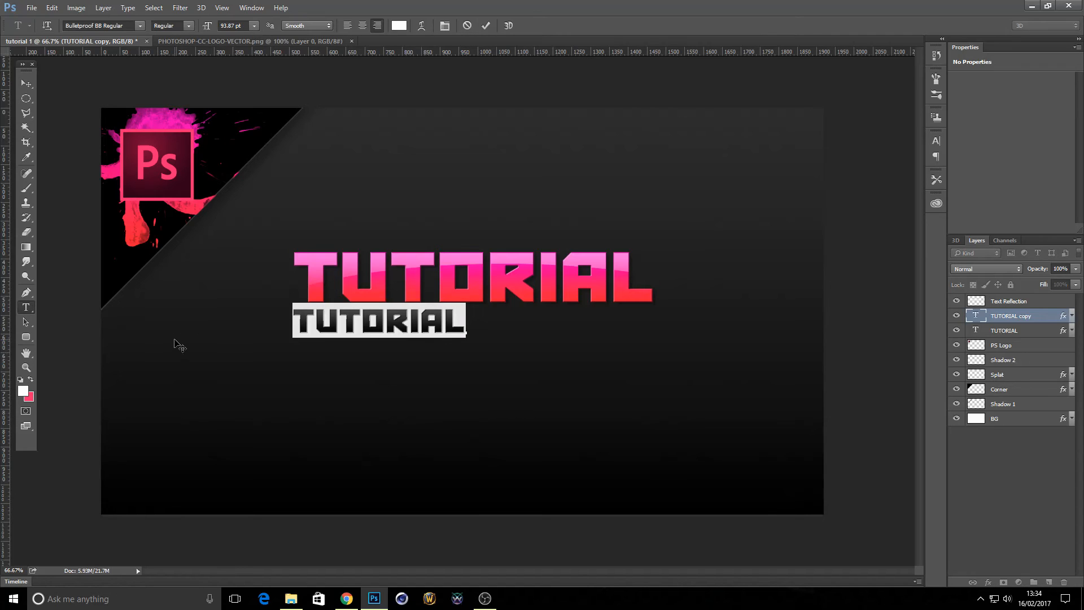
text(PHOTOSHOP)
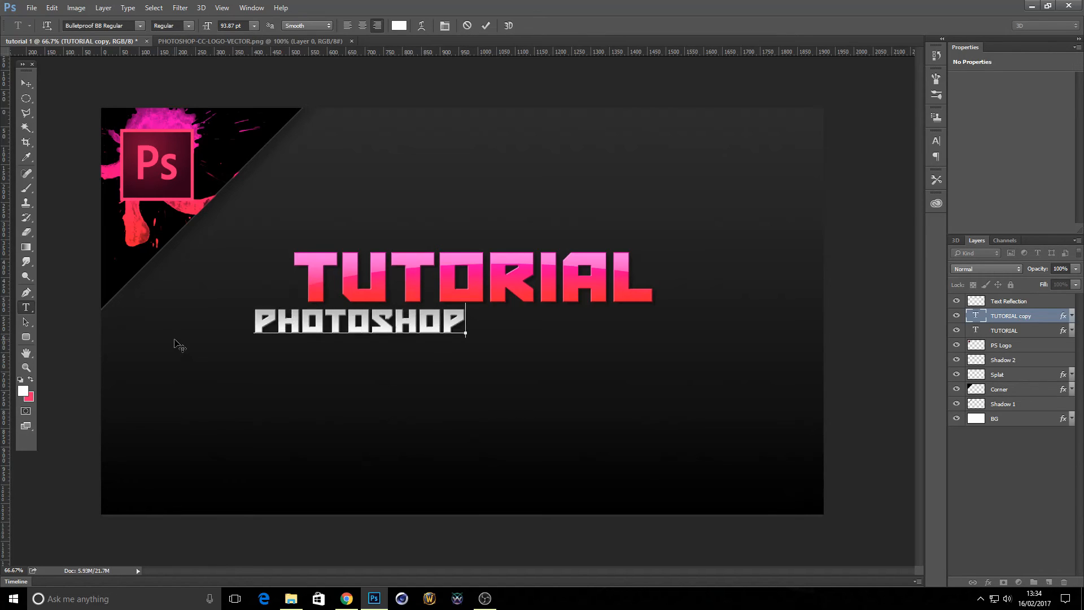
click(26, 83)
drag(359, 321, 399, 322)
Duplicate the PHOTOSHOP text layer and place the copy beside it on the same line.
right_click(1039, 320)
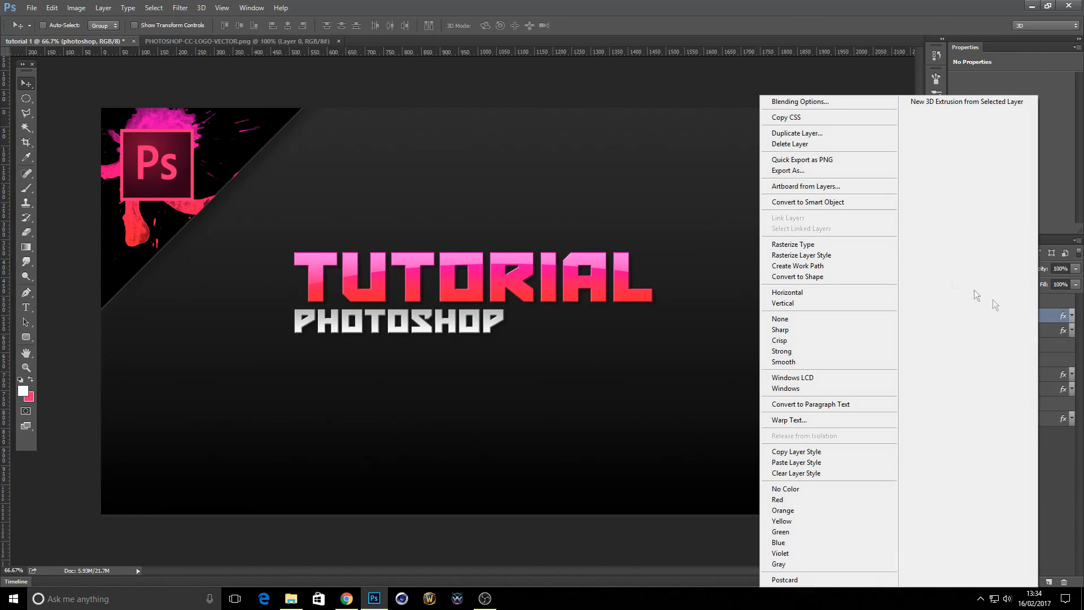
click(805, 133)
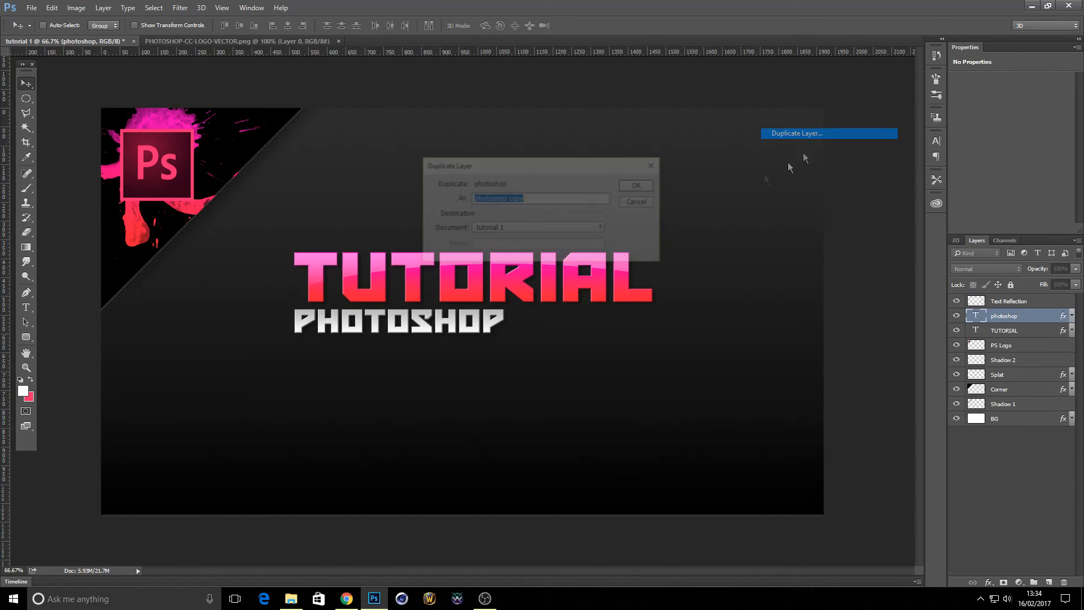
click(638, 186)
drag(419, 326, 617, 326)
drag(642, 324, 642, 324)
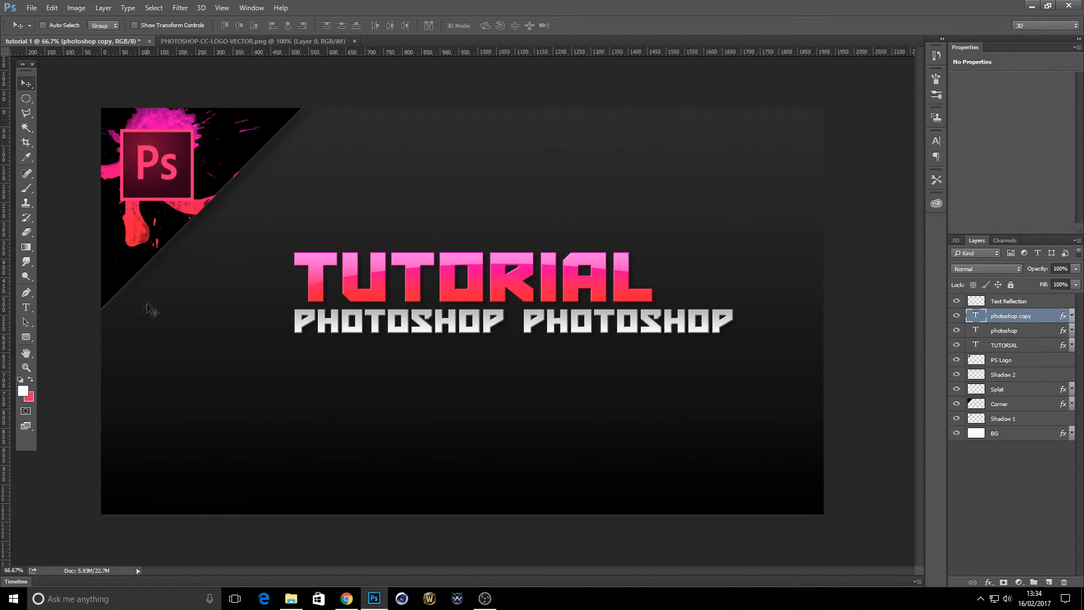
Replace the duplicated text with BASICS and move it so its end lines up with the right edge of TUTORIAL.
click(26, 307)
double_click(728, 323)
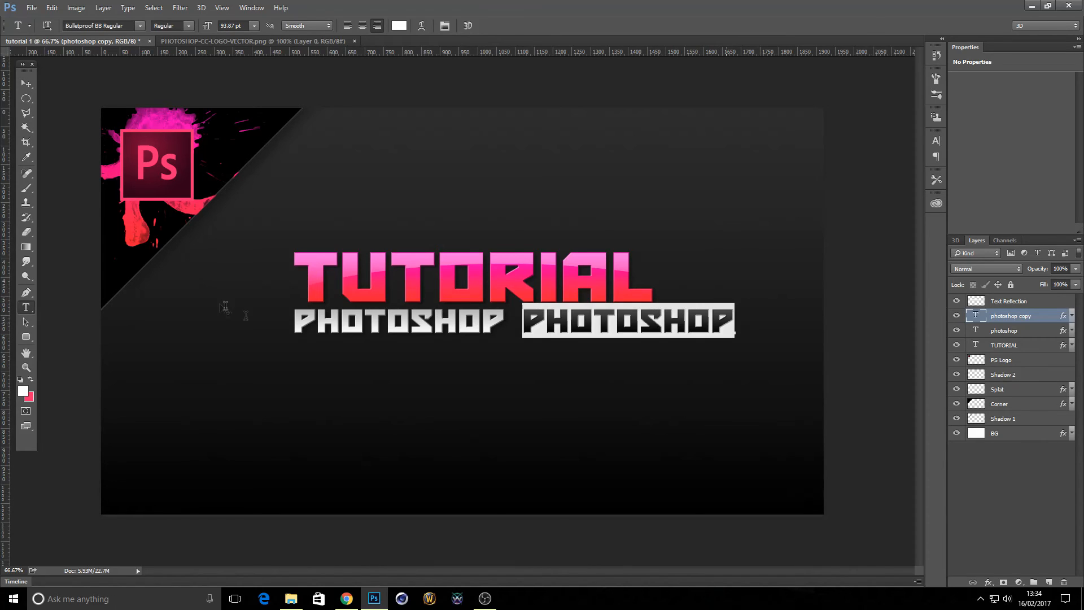
text(BASICS)
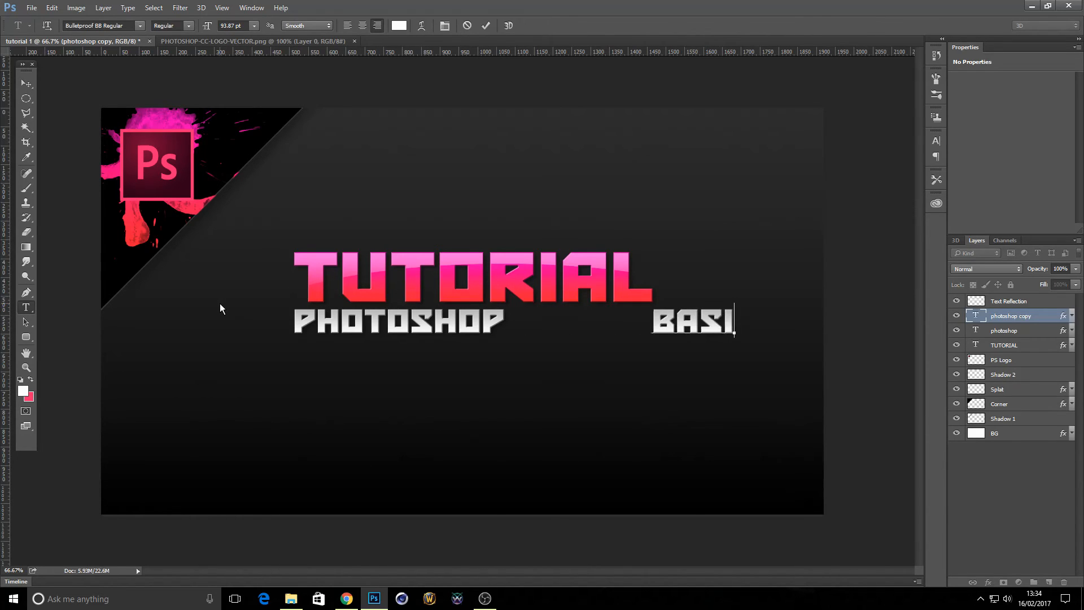
click(26, 83)
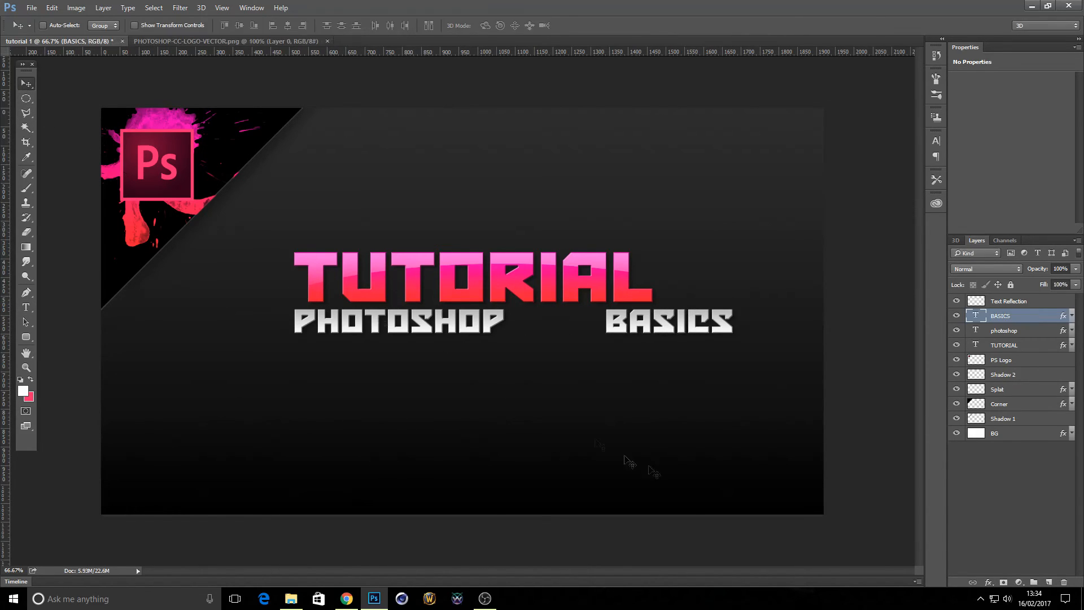
drag(646, 327, 566, 328)
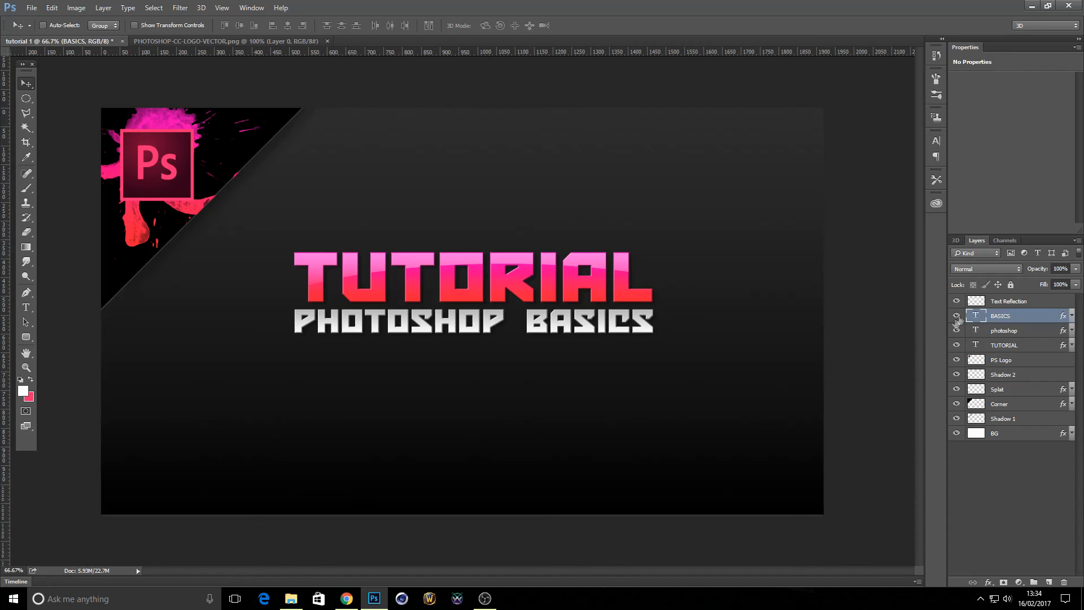
Try to move the TUTORIAL, PHOTOSHOP and BASICS text layers down without the reflection, and undo the move.
shift+click(1016, 345)
drag(477, 286, 476, 326)
click(57, 9)
click(68, 19)
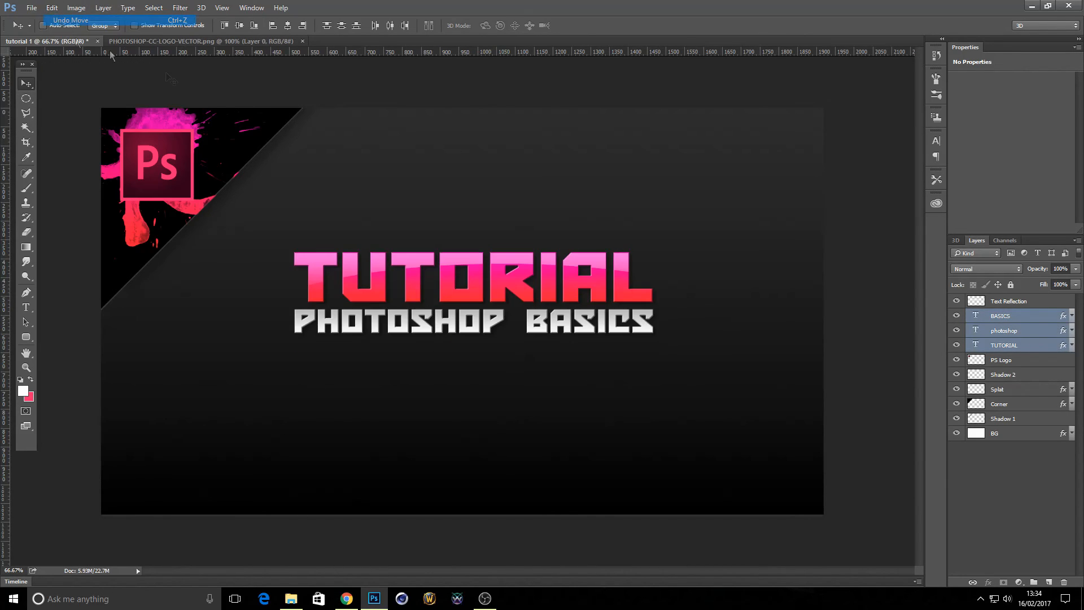
Select the Text Reflection layer together with the three text layers and move them down to about the canvas's vertical middle.
shift+click(1016, 301)
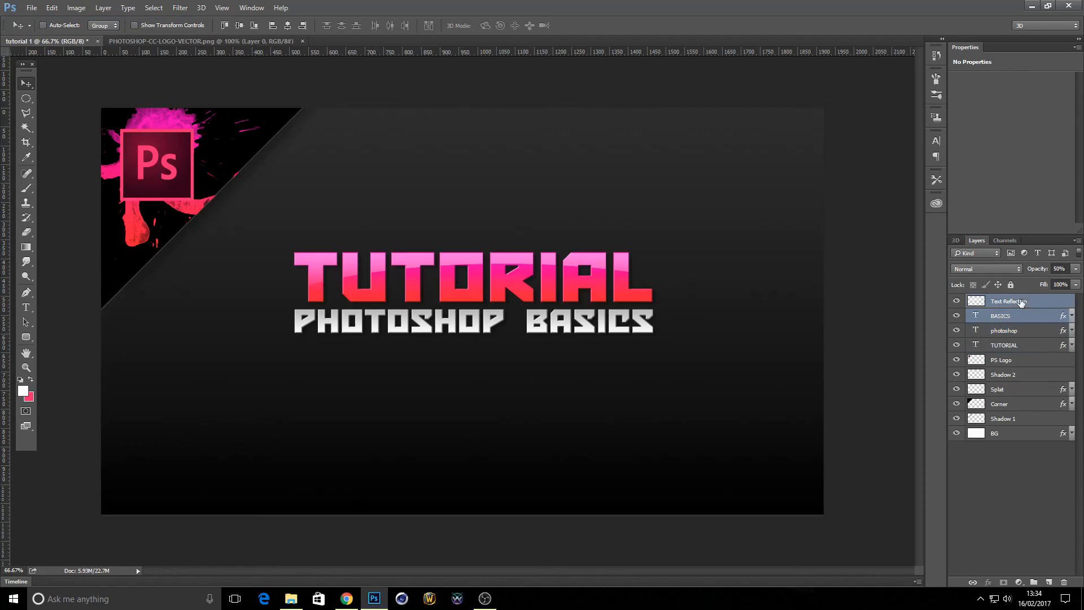
shift+click(1025, 330)
shift+click(1015, 345)
drag(497, 292, 500, 321)
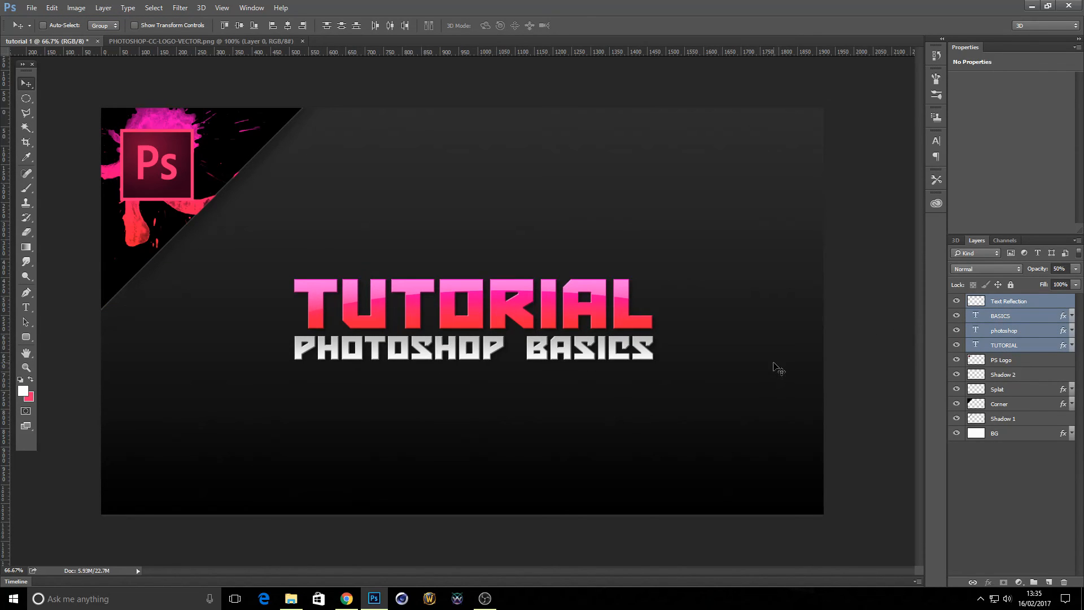
Activate the Elliptical Marquee tool and select only the BASICS text layer.
click(26, 99)
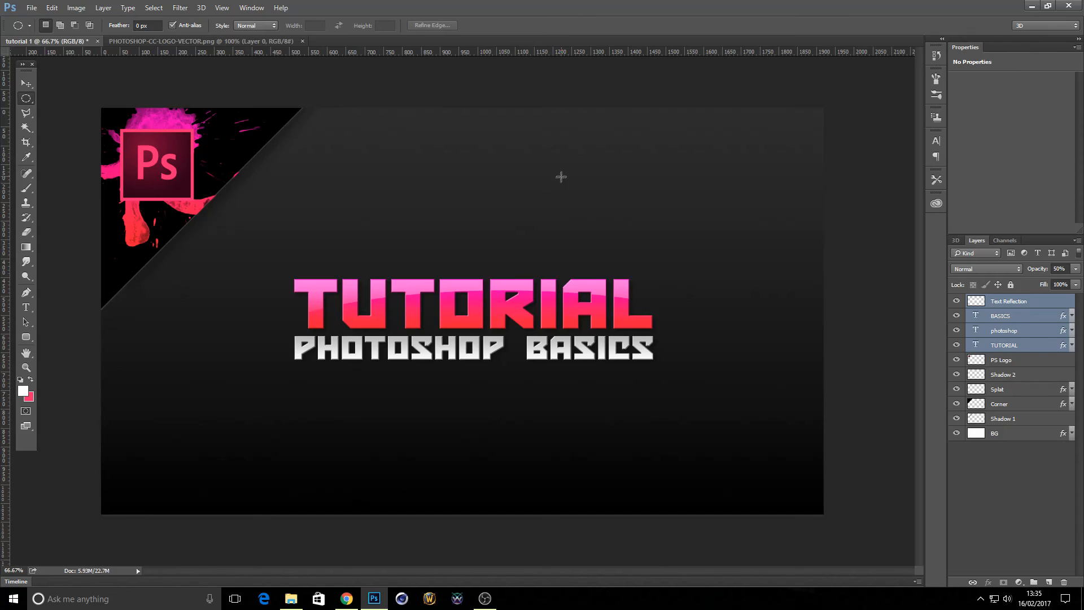
click(1048, 320)
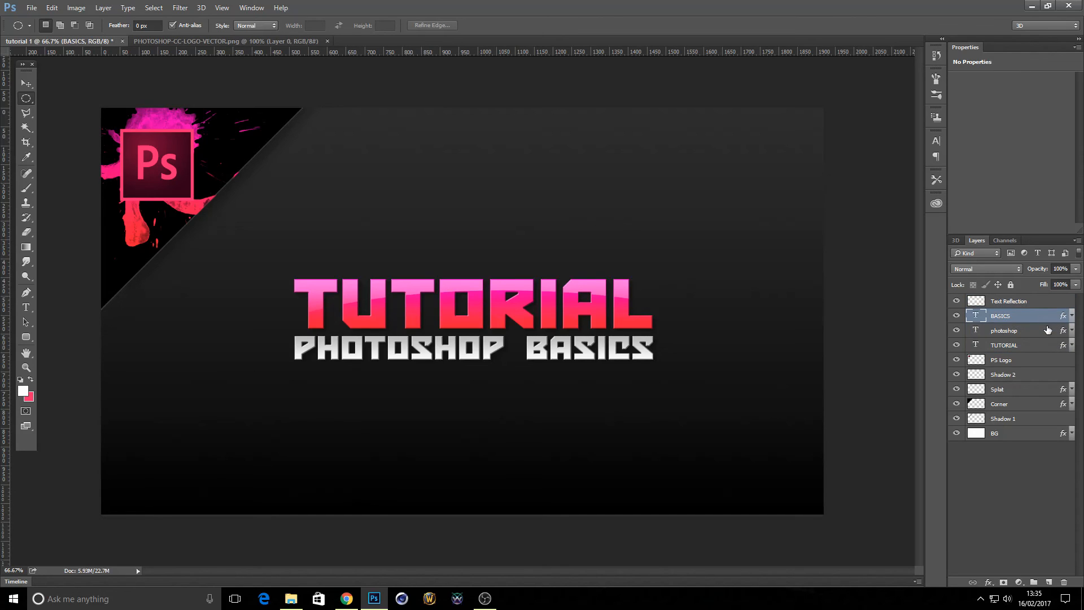